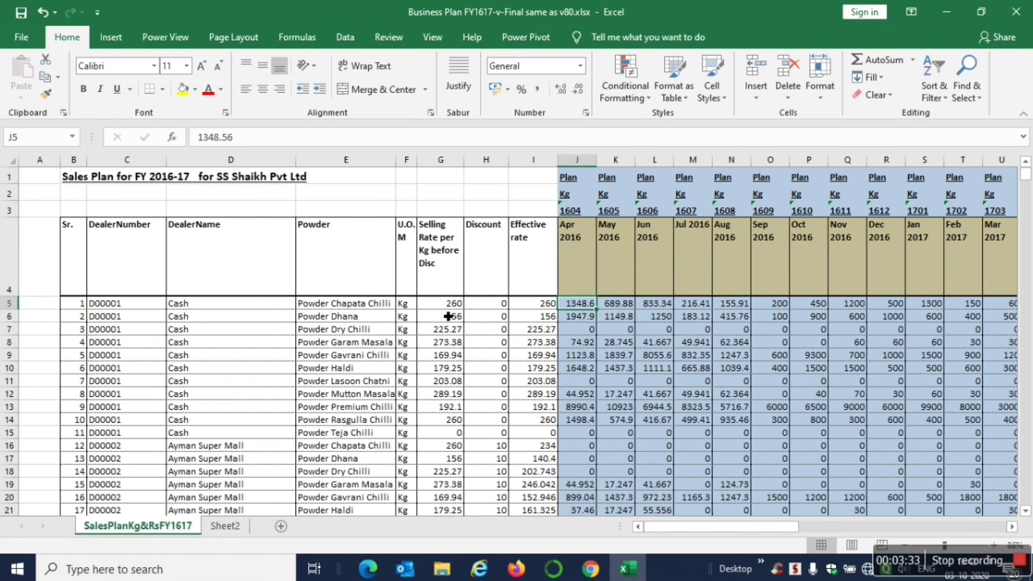
# Step: Examine the first dealer's rows, checking the dealer number and selecting the Cash entries in the DealerName column
pyautogui.click(194, 308)
pyautogui.click(138, 310)
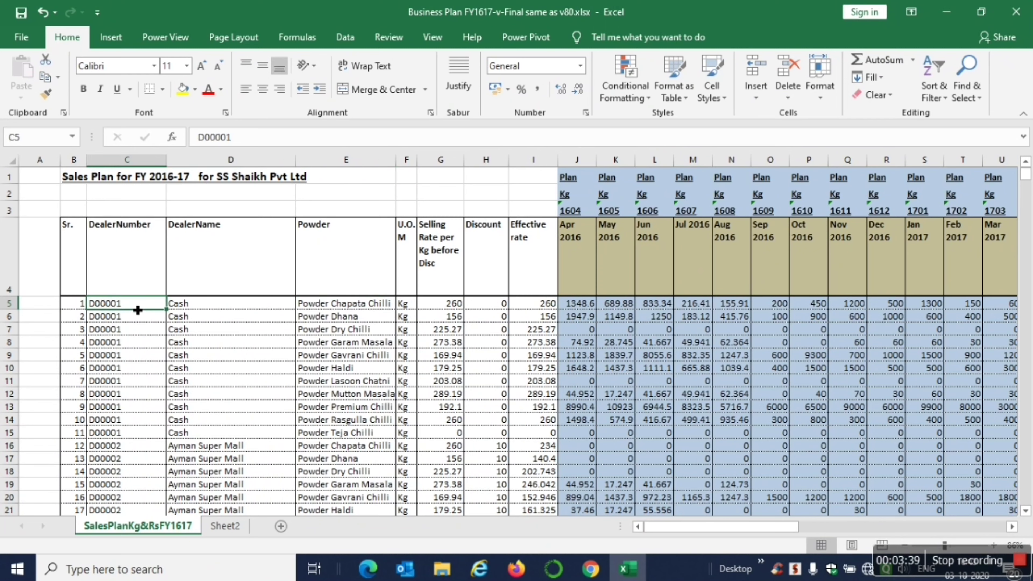
pyautogui.click(271, 453)
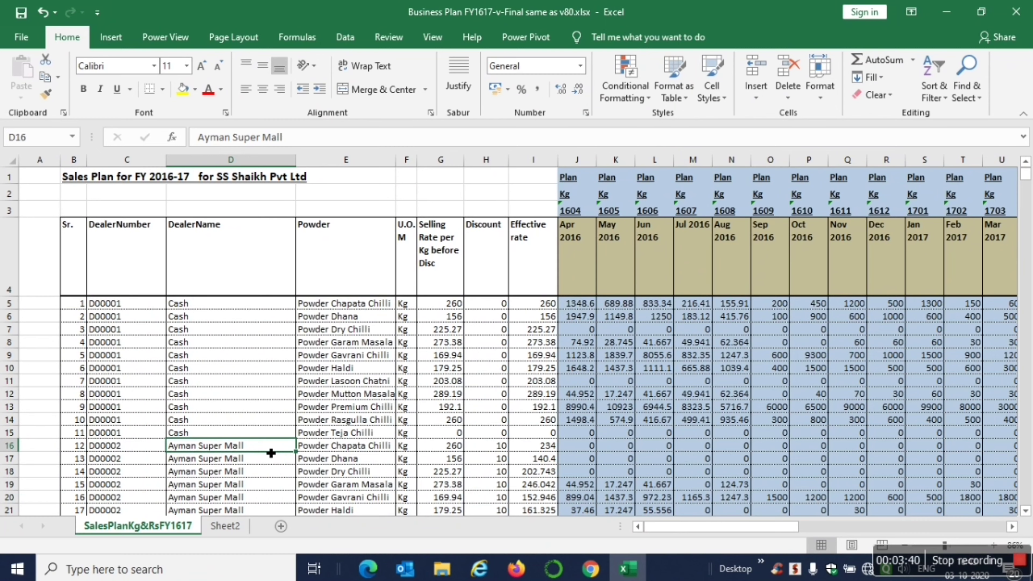
pyautogui.press('Up')
pyautogui.hotkey('shift', 'Up')
pyautogui.hotkey('shift', 'Up')
pyautogui.hotkey('shift', 'Up')
pyautogui.hotkey('shift', 'Up')
pyautogui.hotkey('shift', 'Up')
pyautogui.hotkey('shift', 'Up')
pyautogui.hotkey('shift', 'Up')
pyautogui.hotkey('shift', 'Up')
pyautogui.hotkey('shift', 'Up')
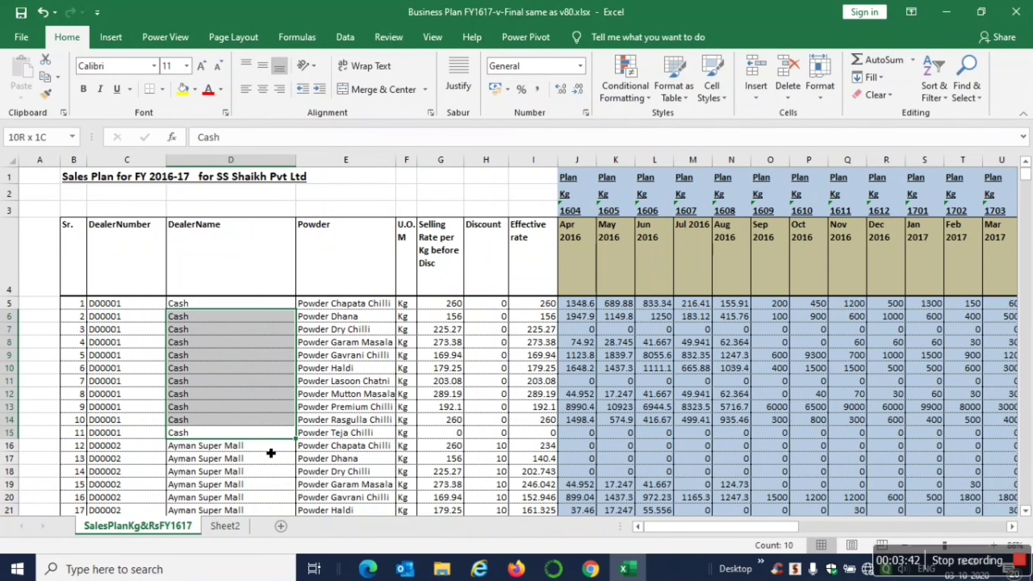
# Step: Review the Ayman Super Mall records by selecting that dealer's block in the DealerName column
pyautogui.press('Down')
pyautogui.press('Down')
pyautogui.press('Down')
pyautogui.press('Down')
pyautogui.press('Down')
pyautogui.press('Down')
pyautogui.press('Down')
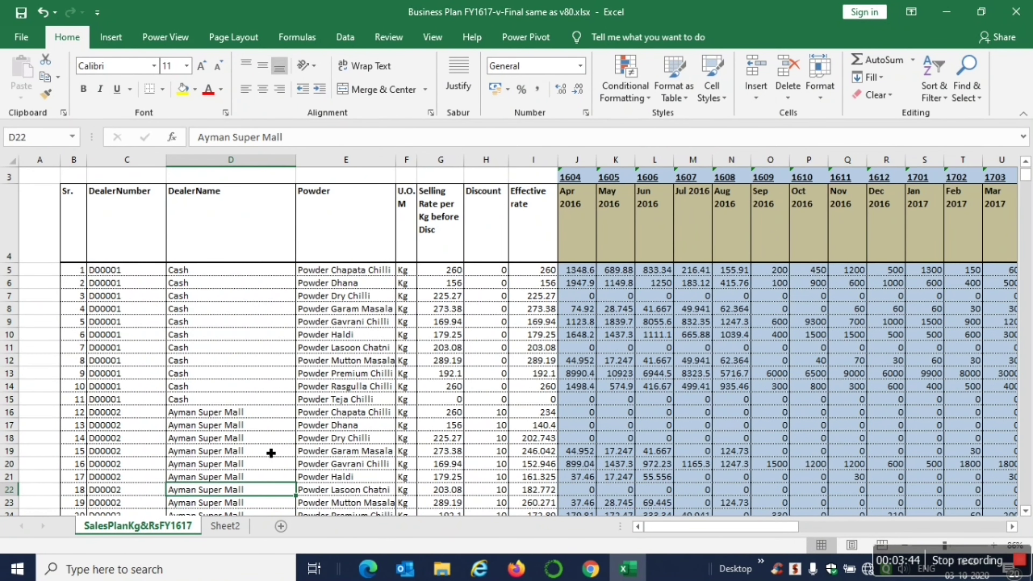
pyautogui.press('Up')
pyautogui.press('Up')
pyautogui.press('Down')
pyautogui.press('Down')
pyautogui.press('Down')
pyautogui.press('Down')
pyautogui.press('Down')
pyautogui.press('Up')
pyautogui.press('Up')
pyautogui.press('Up')
pyautogui.press('Up')
pyautogui.press('Up')
pyautogui.press('Up')
pyautogui.press('Up')
pyautogui.press('Up')
pyautogui.press('Up')
pyautogui.hotkey('shift', 'Down')
pyautogui.hotkey('shift', 'Down')
pyautogui.hotkey('shift', 'Down')
pyautogui.hotkey('shift', 'Down')
pyautogui.hotkey('shift', 'Down')
pyautogui.hotkey('shift', 'Down')
pyautogui.hotkey('shift', 'Down')
pyautogui.hotkey('shift', 'Down')
pyautogui.hotkey('shift', 'Down')
pyautogui.hotkey('shift', 'Down')
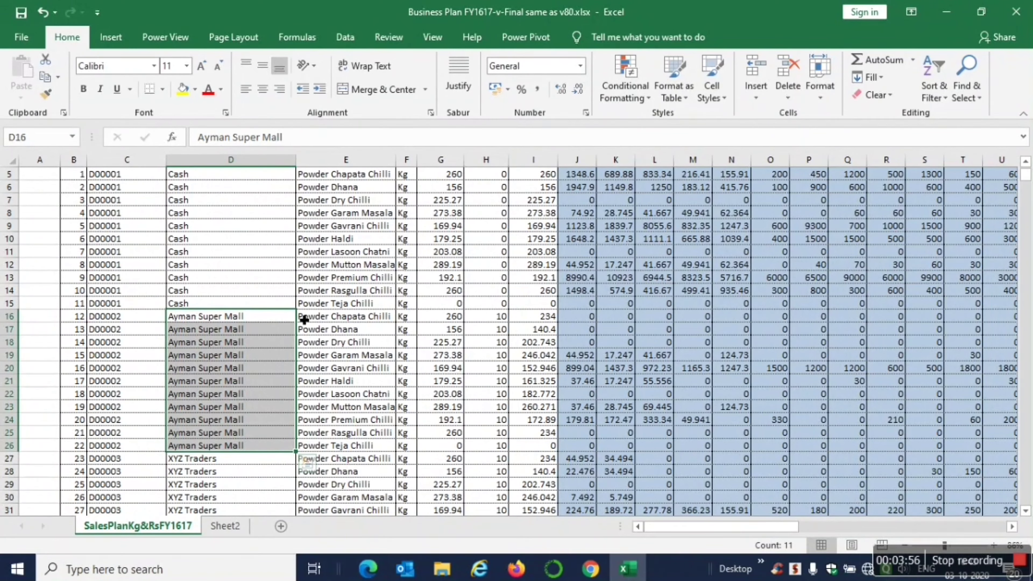
# Step: Review the powders listed for Ayman Super Mall by selecting them in the Powder column
pyautogui.moveTo(329, 321); pyautogui.dragTo(329, 325)
pyautogui.hotkey('shift', 'Down')
pyautogui.hotkey('shift', 'Down')
pyautogui.hotkey('shift', 'Down')
pyautogui.hotkey('shift', 'Down')
pyautogui.hotkey('shift', 'Down')
pyautogui.hotkey('shift', 'Down')
pyautogui.hotkey('shift', 'Down')
pyautogui.hotkey('shift', 'Down')
pyautogui.hotkey('shift', 'Down')
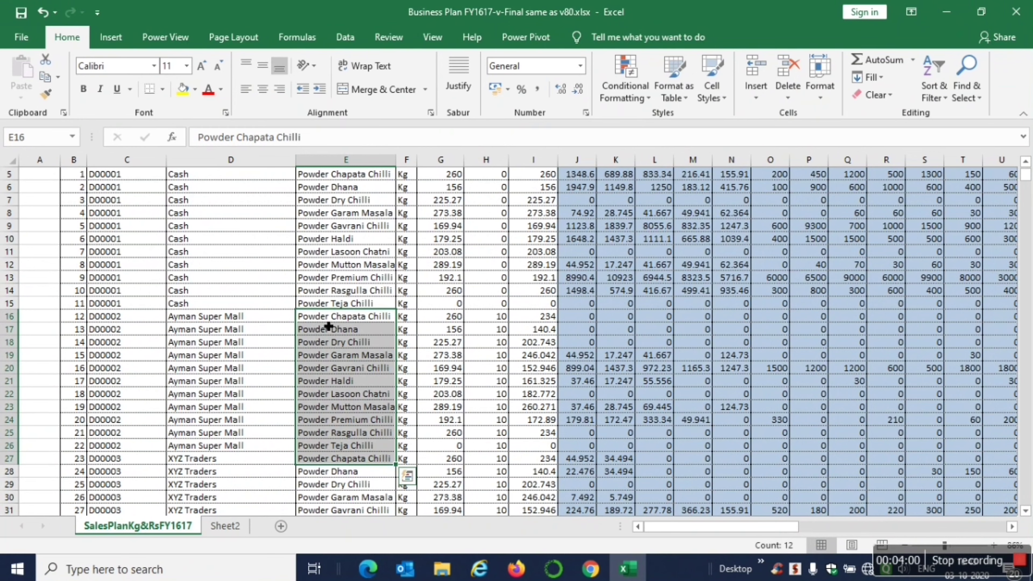
# Step: Review the Ayman Super Mall selling rates, discount, effective rates and April 2016 plan quantities
pyautogui.press('Right')
pyautogui.press('Right')
pyautogui.press('Right')
pyautogui.press('Left')
pyautogui.hotkey('shift', 'Down')
pyautogui.hotkey('shift', 'Down')
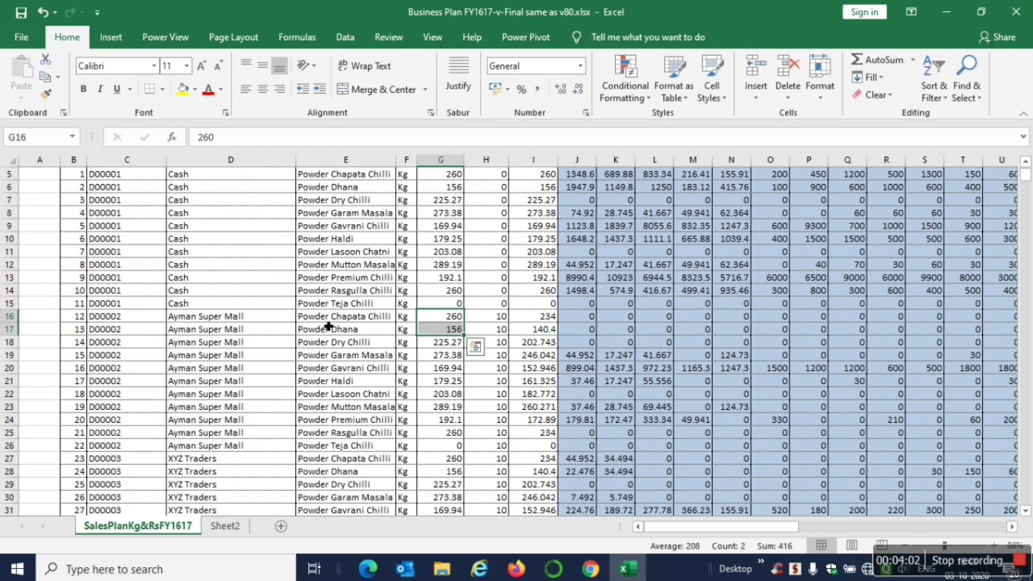
pyautogui.press('Right')
pyautogui.press('Right')
pyautogui.press('Right')
pyautogui.hotkey('shift', 'Down')
pyautogui.hotkey('shift', 'Down')
pyautogui.hotkey('shift', 'Down')
pyautogui.hotkey('shift', 'Down')
pyautogui.hotkey('shift', 'Down')
pyautogui.hotkey('shift', 'Down')
pyautogui.hotkey('shift', 'Down')
pyautogui.hotkey('shift', 'Down')
pyautogui.hotkey('shift', 'Down')
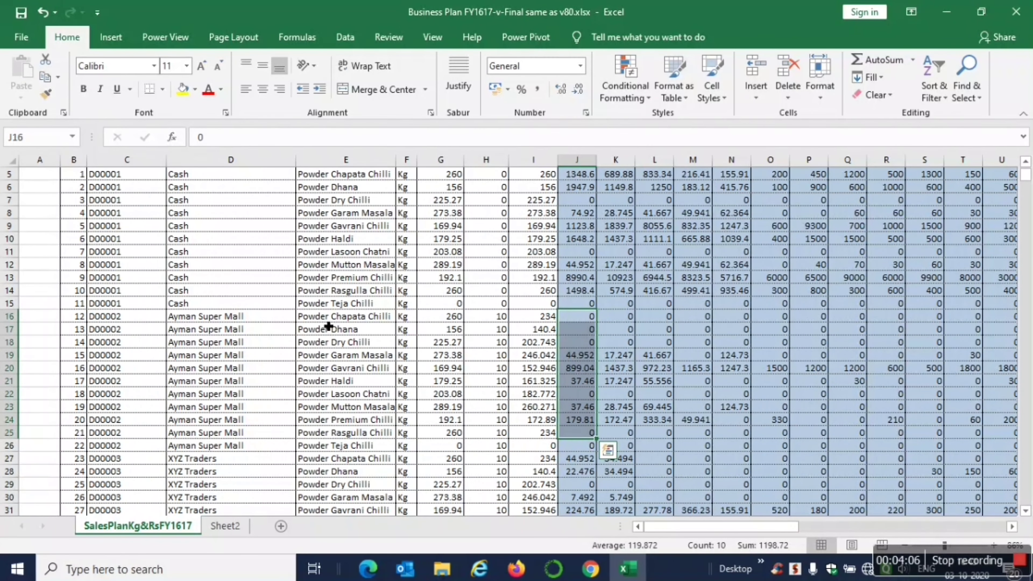
# Step: Examine the plan column headings above the monthly quantities, from April to June 2016
pyautogui.hotkey('ctrl', 'Up')
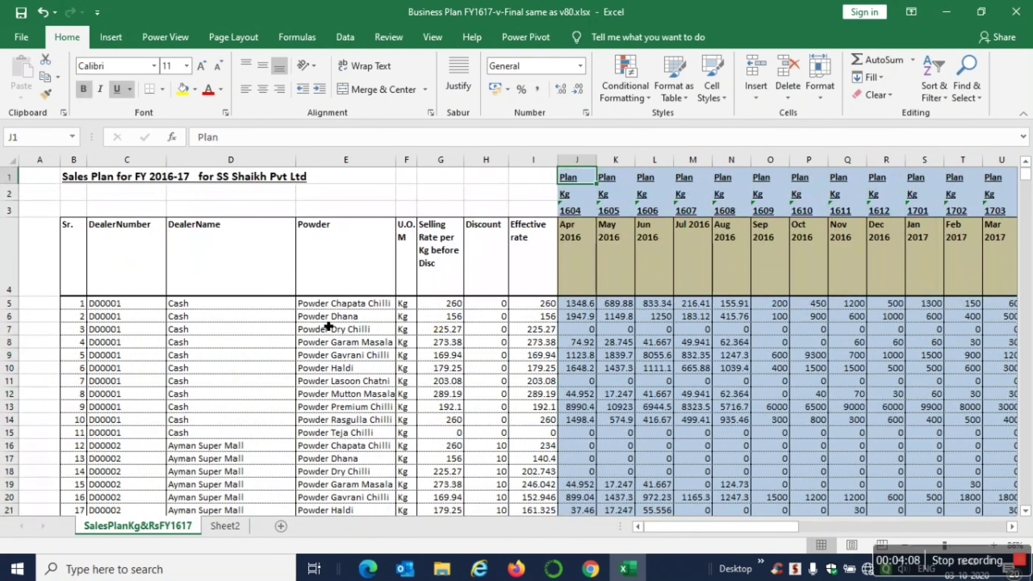
pyautogui.press('Down')
pyautogui.press('Down')
pyautogui.press('Down')
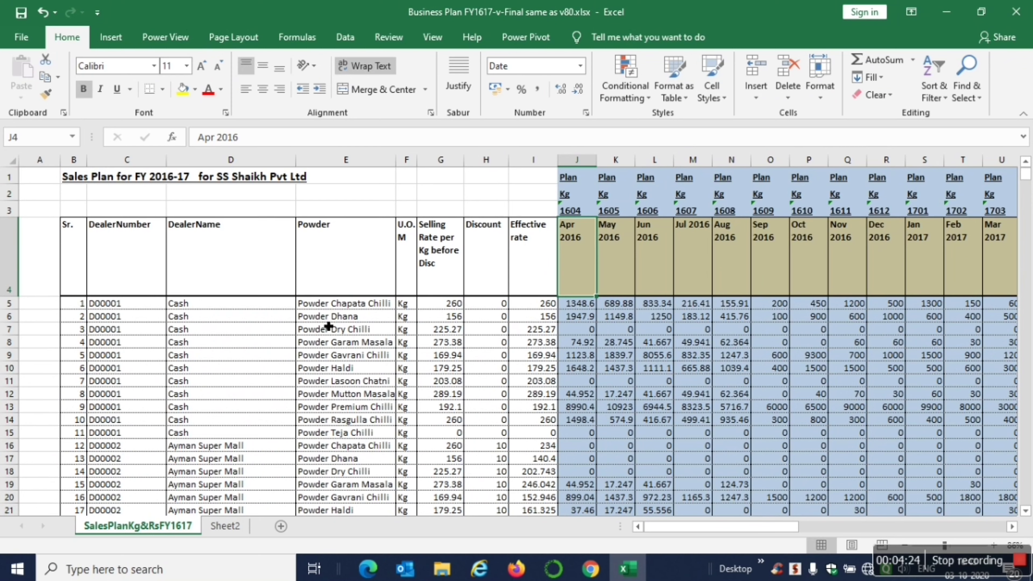
pyautogui.press('Right')
pyautogui.press('Right')
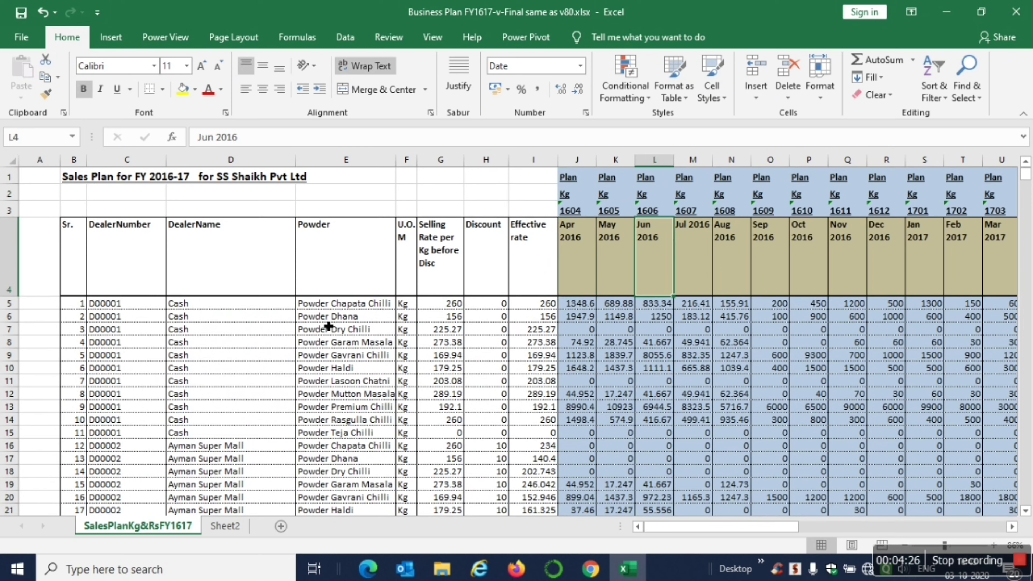
pyautogui.press('Left')
pyautogui.press('Left')
pyautogui.press('Left')
pyautogui.press('Left')
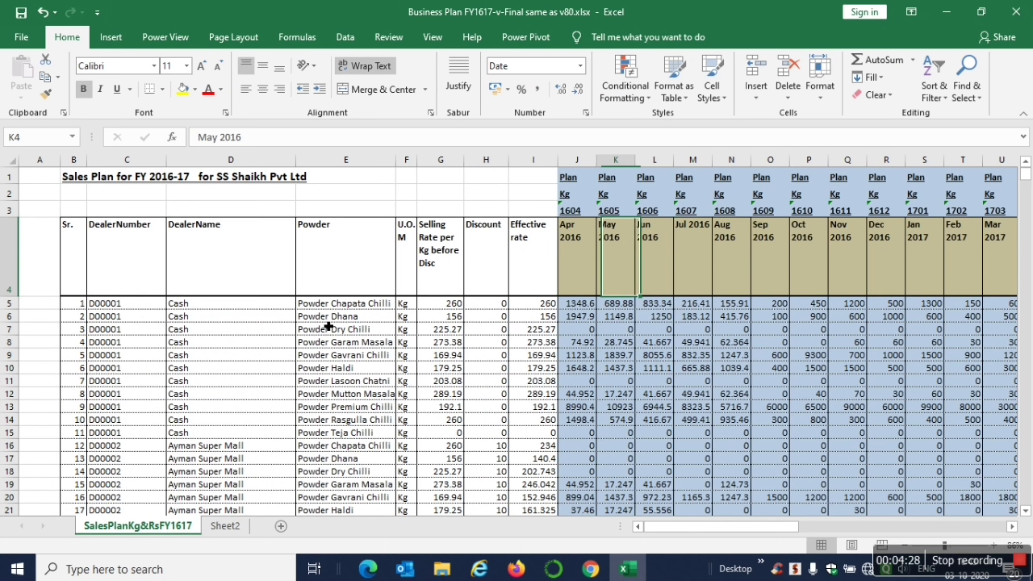
# Step: Go through the DealerNumber column from its heading down to the last dealer record
pyautogui.press('Home')
pyautogui.press('Right')
pyautogui.press('Right')
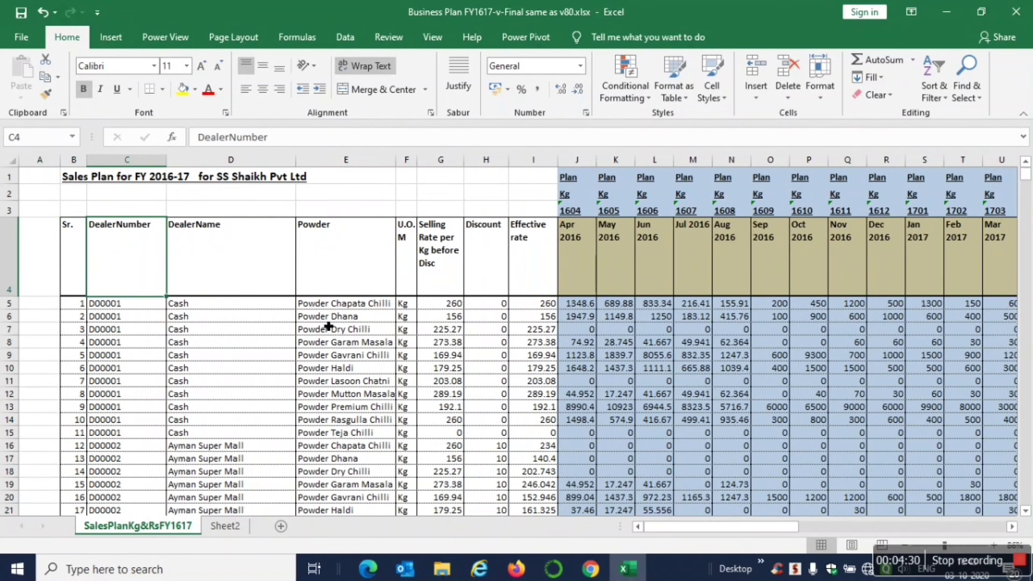
pyautogui.press('Down')
pyautogui.press('Down')
pyautogui.press('Down')
pyautogui.press('Down')
pyautogui.press('Down')
pyautogui.press('Down')
pyautogui.press('Down')
pyautogui.press('Down')
pyautogui.press('Down')
pyautogui.press('Down')
pyautogui.press('Down')
pyautogui.press('Down')
pyautogui.press('Down')
pyautogui.press('Down')
pyautogui.press('Down')
pyautogui.press('Down')
pyautogui.press('Down')
pyautogui.press('Down')
pyautogui.press('Down')
pyautogui.press('Down')
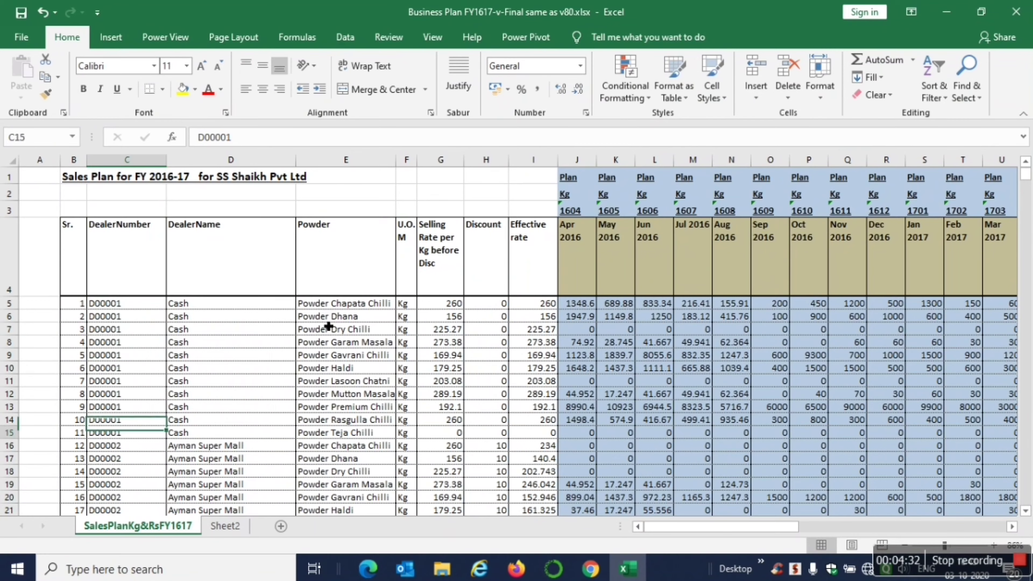
pyautogui.press('Down')
pyautogui.press('Down')
pyautogui.press('Down')
pyautogui.press('Down')
pyautogui.press('Down')
pyautogui.press('Down')
pyautogui.press('Down')
pyautogui.press('Down')
pyautogui.press('Down')
pyautogui.press('Down')
pyautogui.press('Down')
pyautogui.press('Down')
pyautogui.press('Down')
pyautogui.press('Down')
pyautogui.press('Down')
pyautogui.press('Down')
pyautogui.press('Down')
pyautogui.press('Down')
pyautogui.press('Down')
pyautogui.press('Down')
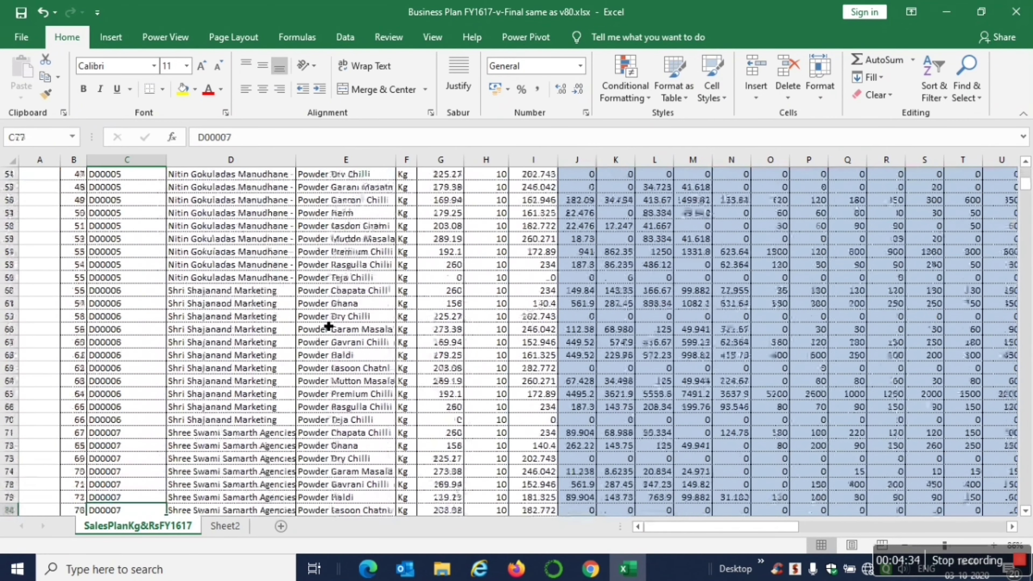
pyautogui.press('Down')
pyautogui.press('Down')
pyautogui.press('Down')
pyautogui.press('Down')
pyautogui.press('Down')
pyautogui.press('Down')
pyautogui.press('Down')
pyautogui.press('Down')
pyautogui.press('Down')
pyautogui.press('Down')
pyautogui.press('Down')
pyautogui.press('Down')
pyautogui.press('Down')
pyautogui.press('Down')
pyautogui.press('Down')
pyautogui.press('Down')
pyautogui.press('Down')
pyautogui.press('Down')
pyautogui.press('Down')
pyautogui.press('Down')
pyautogui.hotkey('ctrl', 'Down')
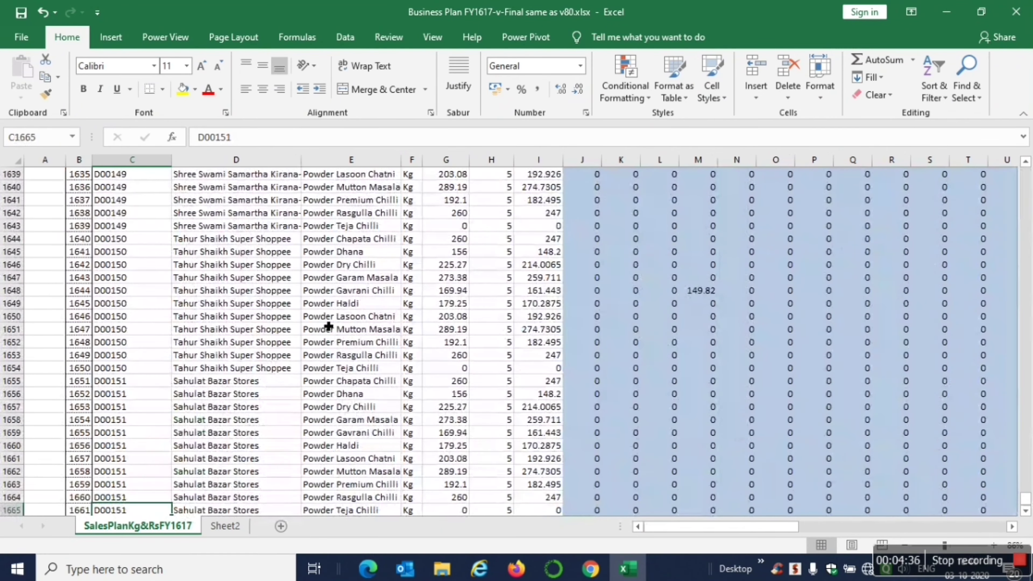
# Step: Check where the sales plan data ends, looking below the table and at the last record's dealer number and name
pyautogui.press('Down')
pyautogui.press('Down')
pyautogui.press('Down')
pyautogui.press('Down')
pyautogui.press('Down')
pyautogui.press('Down')
pyautogui.press('Down')
pyautogui.press('Down')
pyautogui.press('Down')
pyautogui.hotkey('ctrl', 'Up')
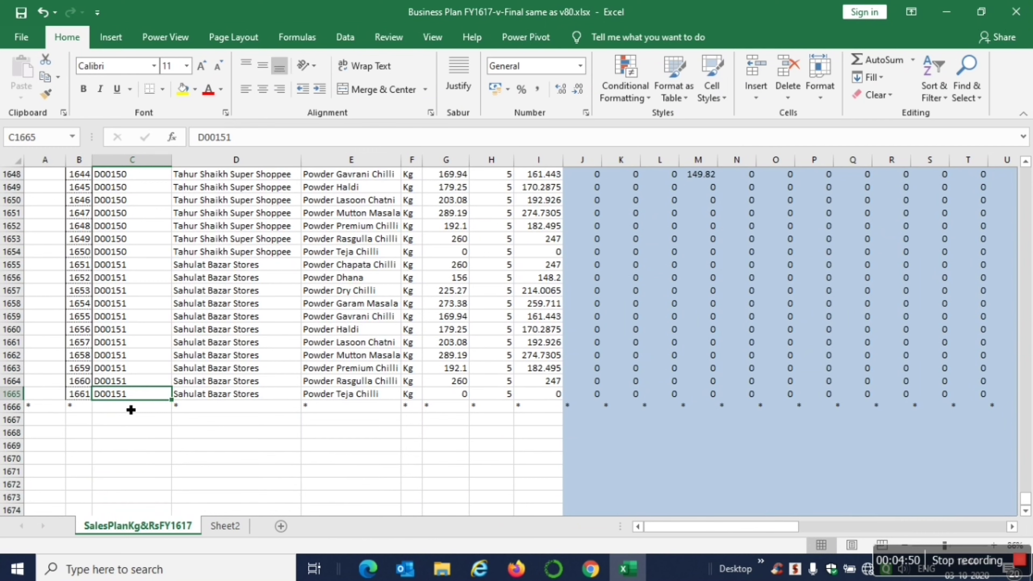
pyautogui.click(209, 397)
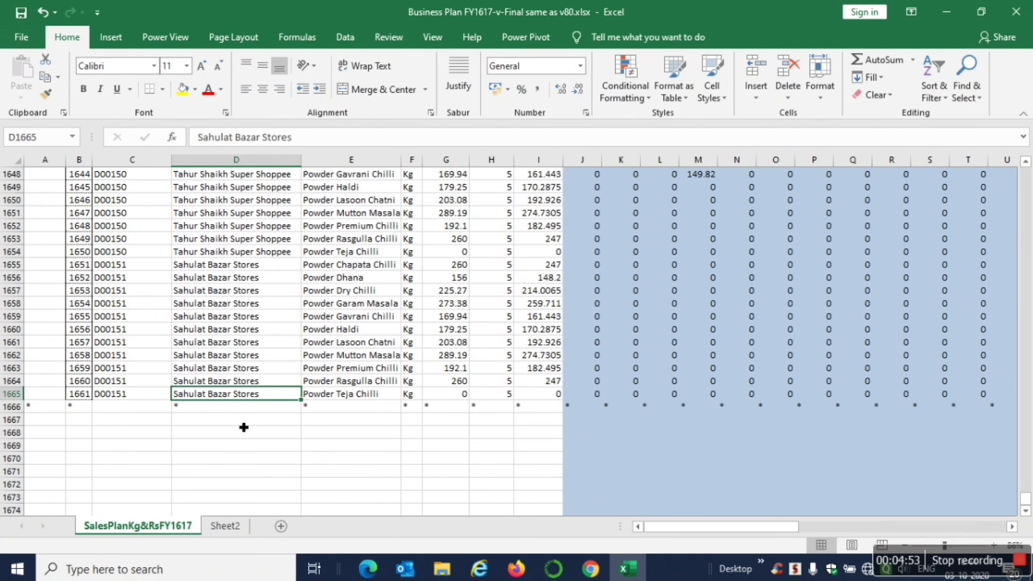
# Step: Highlight the dealer name entries of all Sahulat Bazar Stores records, D1655 to D1665
pyautogui.press('Up')
pyautogui.press('Up')
pyautogui.press('Up')
pyautogui.press('Up')
pyautogui.press('Up')
pyautogui.press('Up')
pyautogui.press('Up')
pyautogui.press('Up')
pyautogui.press('Up')
pyautogui.press('Up')
pyautogui.press('Up')
pyautogui.press('Down')
pyautogui.hotkey('shift', 'Down')
pyautogui.hotkey('shift', 'Down')
pyautogui.hotkey('shift', 'Down')
pyautogui.hotkey('shift', 'Down')
pyautogui.hotkey('shift', 'Down')
pyautogui.hotkey('shift', 'Down')
pyautogui.hotkey('shift', 'Down')
pyautogui.hotkey('shift', 'Down')
pyautogui.hotkey('shift', 'Down')
pyautogui.hotkey('shift', 'Down')
pyautogui.hotkey('shift', 'Down')
# Step: Highlight the powders listed for Sahulat Bazar Stores, from Powder Chapata Chilli to Powder Teja Chilli
pyautogui.press('Right')
pyautogui.hotkey('shift', 'Down')
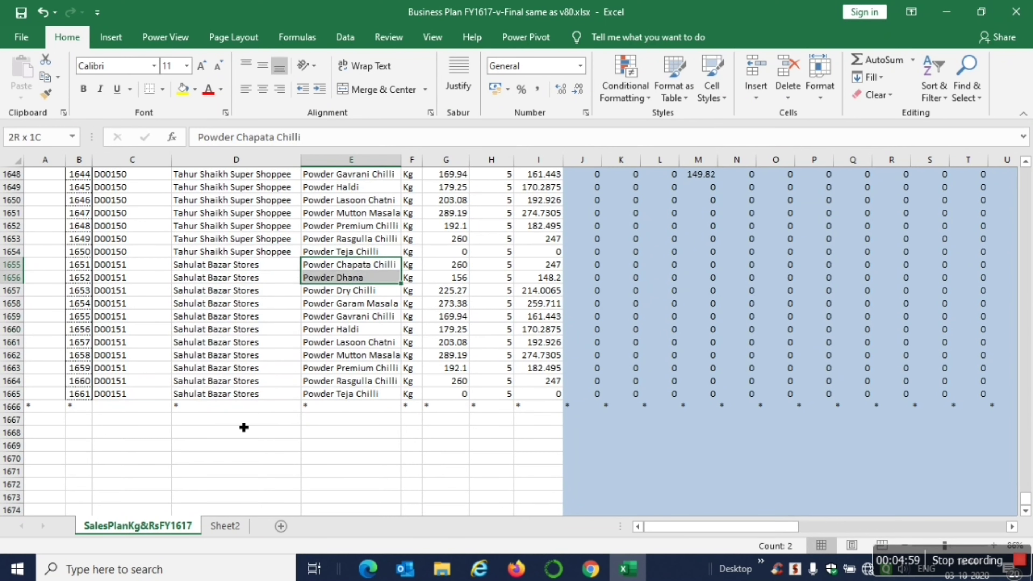
pyautogui.hotkey('shift', 'Down')
pyautogui.hotkey('shift', 'Down')
pyautogui.hotkey('shift', 'Down')
pyautogui.hotkey('shift', 'Down')
pyautogui.hotkey('shift', 'Down')
pyautogui.hotkey('shift', 'Down')
pyautogui.hotkey('shift', 'Down')
pyautogui.hotkey('shift', 'Down')
pyautogui.hotkey('shift', 'Down')
pyautogui.hotkey('shift', 'Down')
# Step: Examine the unit, rates, discount and monthly plan quantities across the first Sahulat Bazar Stores record, through column U
pyautogui.press('Right')
pyautogui.press('Right')
pyautogui.press('Right')
pyautogui.press('Right')
pyautogui.press('Right')
pyautogui.press('Right')
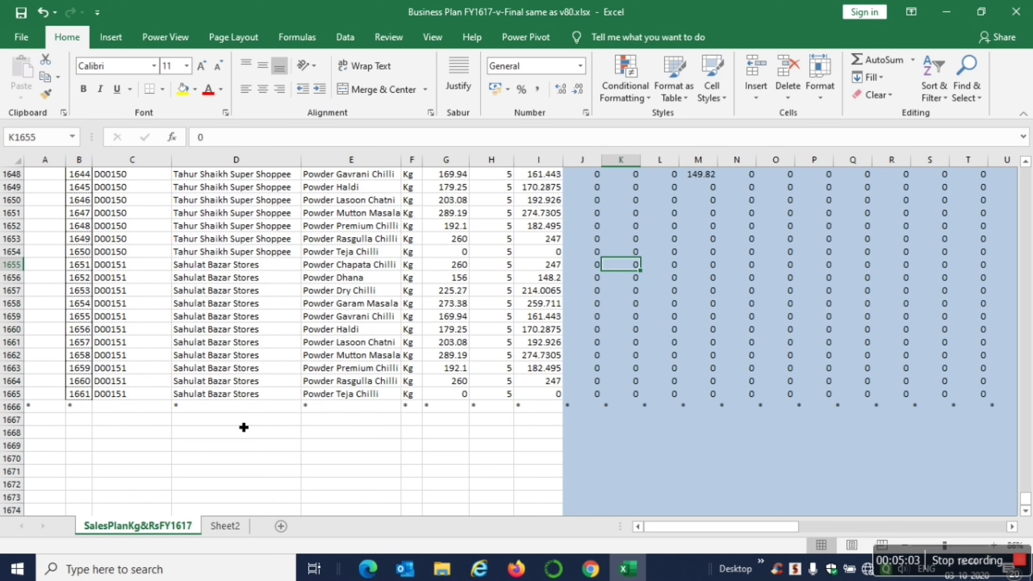
pyautogui.press('Right')
pyautogui.press('Right')
pyautogui.press('Right')
pyautogui.press('Right')
pyautogui.press('Right')
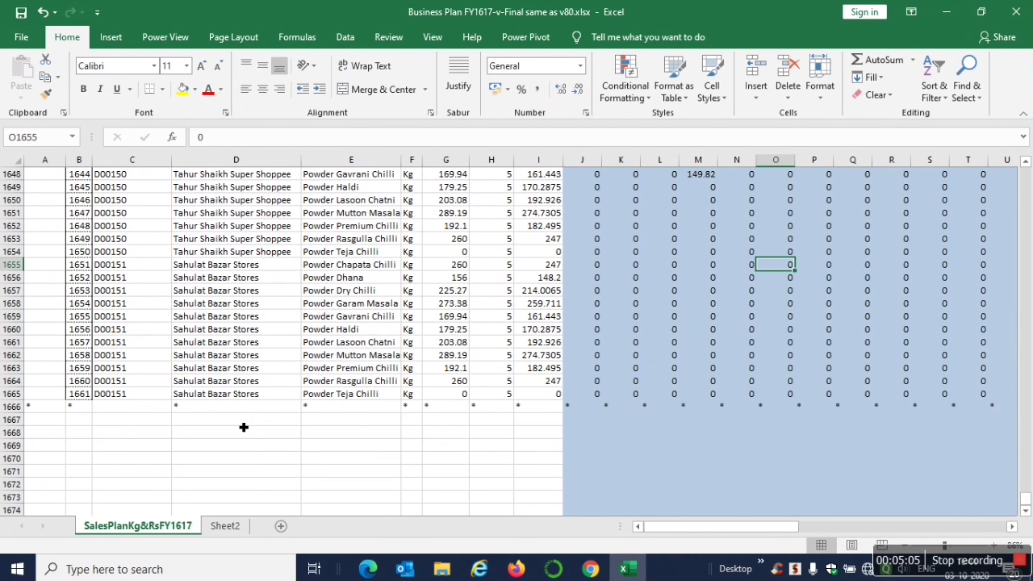
pyautogui.press('Right')
pyautogui.press('Right')
pyautogui.press('Right')
pyautogui.press('Right')
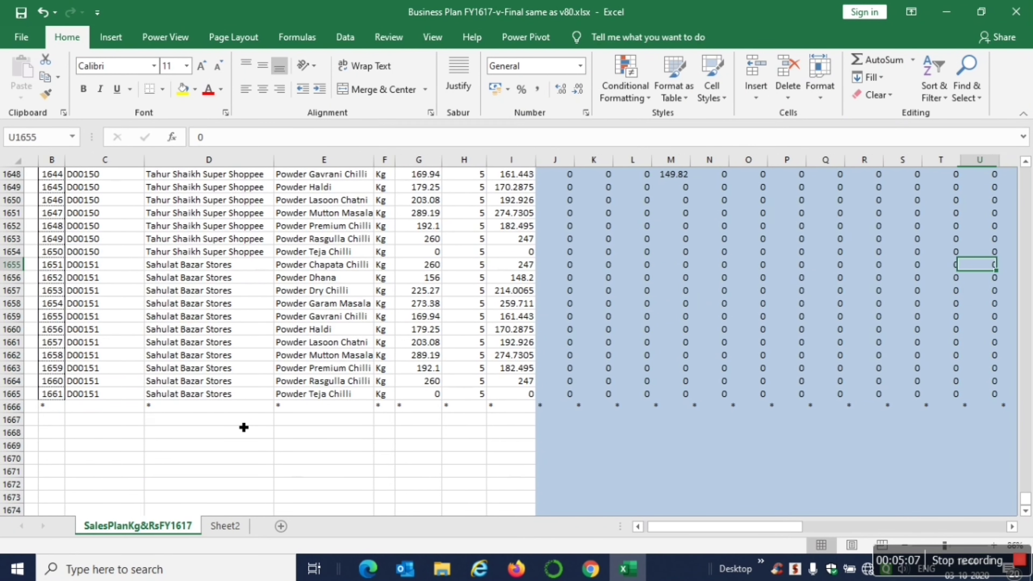
# Step: Return to the Powder column and go through the Sahulat Bazar Stores powders one by one
pyautogui.press('Left')
pyautogui.press('Left')
pyautogui.press('Left')
pyautogui.press('Left')
pyautogui.press('Left')
pyautogui.press('Left')
pyautogui.press('Left')
pyautogui.press('Left')
pyautogui.press('Left')
pyautogui.press('Left')
pyautogui.press('Left')
pyautogui.press('Left')
pyautogui.press('Left')
pyautogui.press('Left')
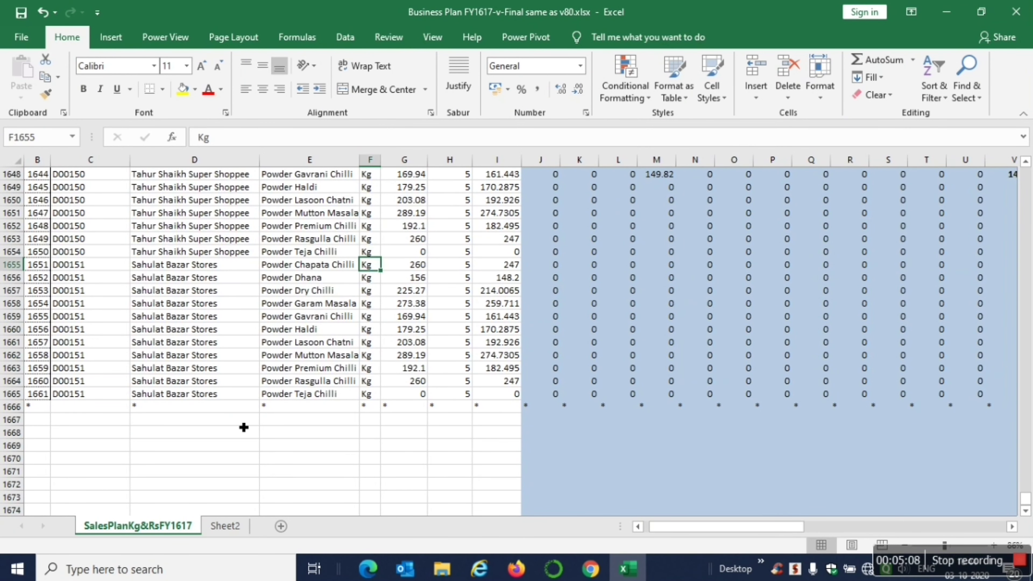
pyautogui.press('Left')
pyautogui.press('Down')
pyautogui.press('Down')
pyautogui.press('Down')
pyautogui.press('Down')
pyautogui.press('Down')
pyautogui.press('Down')
pyautogui.press('Down')
pyautogui.press('Down')
pyautogui.press('Down')
pyautogui.press('Down')
pyautogui.press('Up')
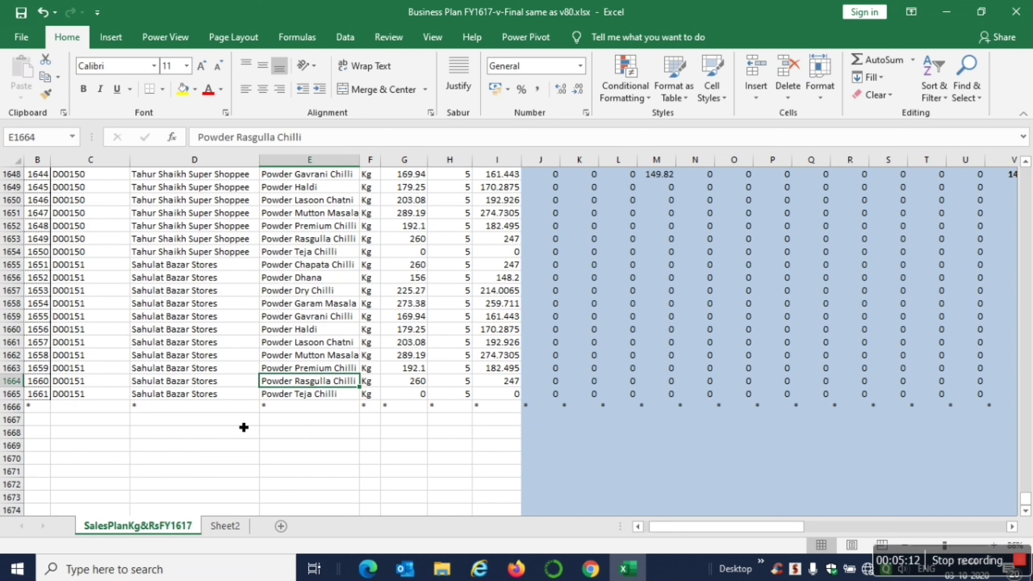
# Step: Set the July 2016 plan quantity of Powder Mutton Masala for Sahulat Bazar Stores to 555
pyautogui.press('Right')
pyautogui.press('Right')
pyautogui.press('Right')
pyautogui.press('Right')
pyautogui.press('Right')
pyautogui.press('Up')
pyautogui.press('Left')
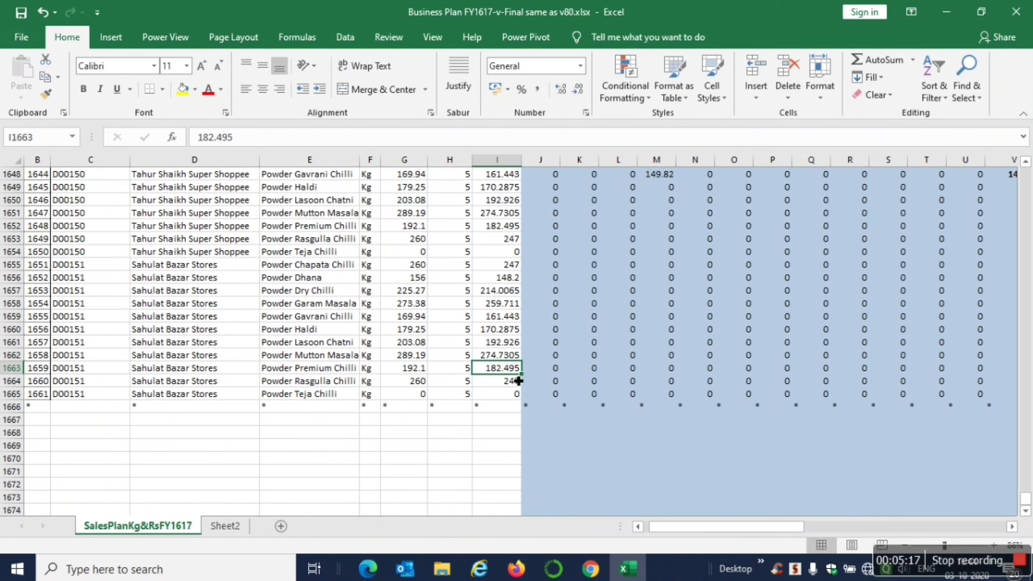
pyautogui.click(675, 358)
pyautogui.write('555')
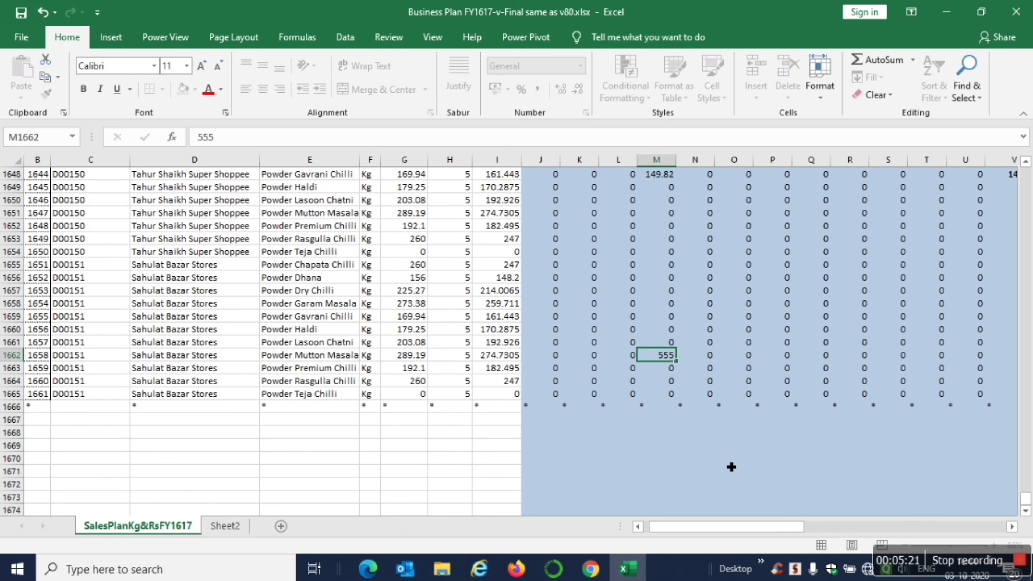
pyautogui.press('Return')
pyautogui.press('Up')
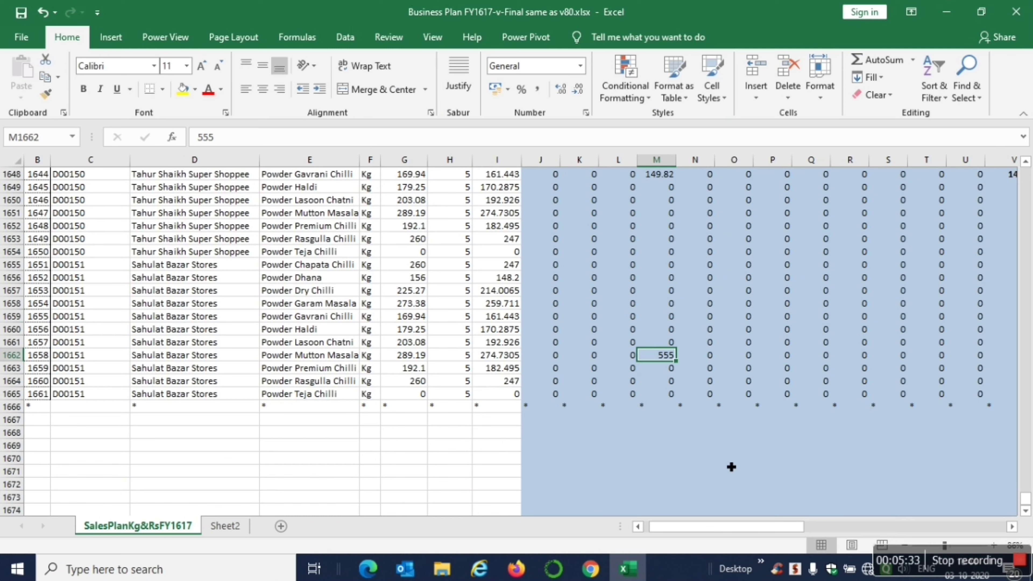
# Step: Look at the empty rows below the last sales plan record, down to row 1669
pyautogui.press('Left')
pyautogui.press('Left')
pyautogui.press('Left')
pyautogui.press('Left')
pyautogui.press('Left')
pyautogui.press('Left')
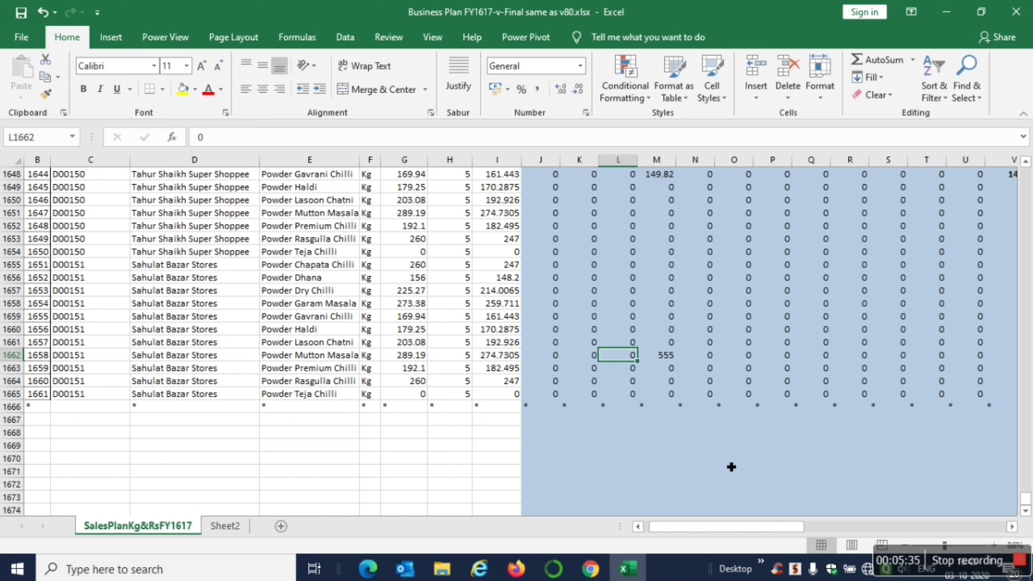
pyautogui.press('Down')
pyautogui.press('Down')
pyautogui.press('Down')
pyautogui.press('Down')
pyautogui.press('Down')
pyautogui.press('Down')
pyautogui.press('Down')
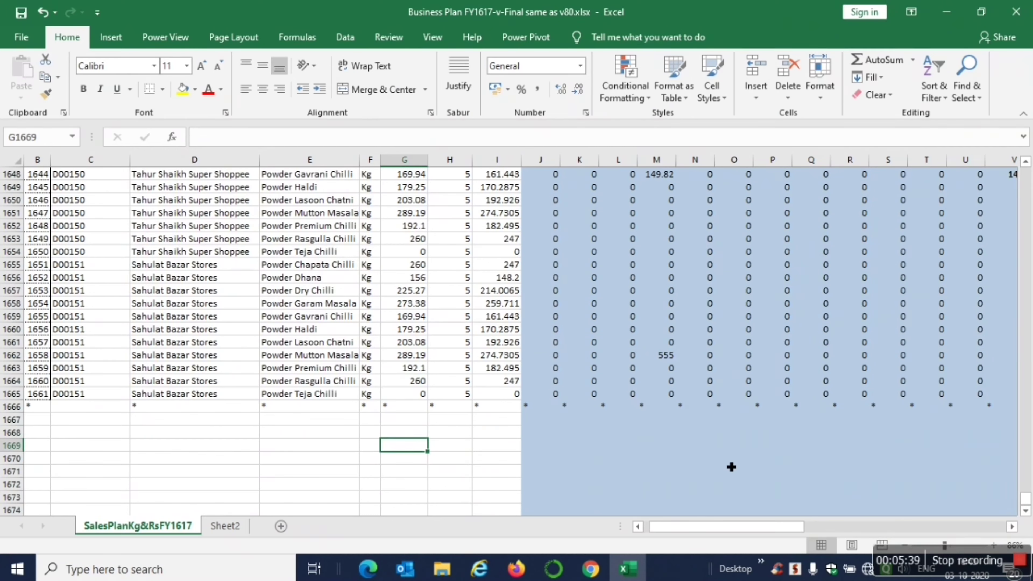
pyautogui.press('Up')
pyautogui.press('Up')
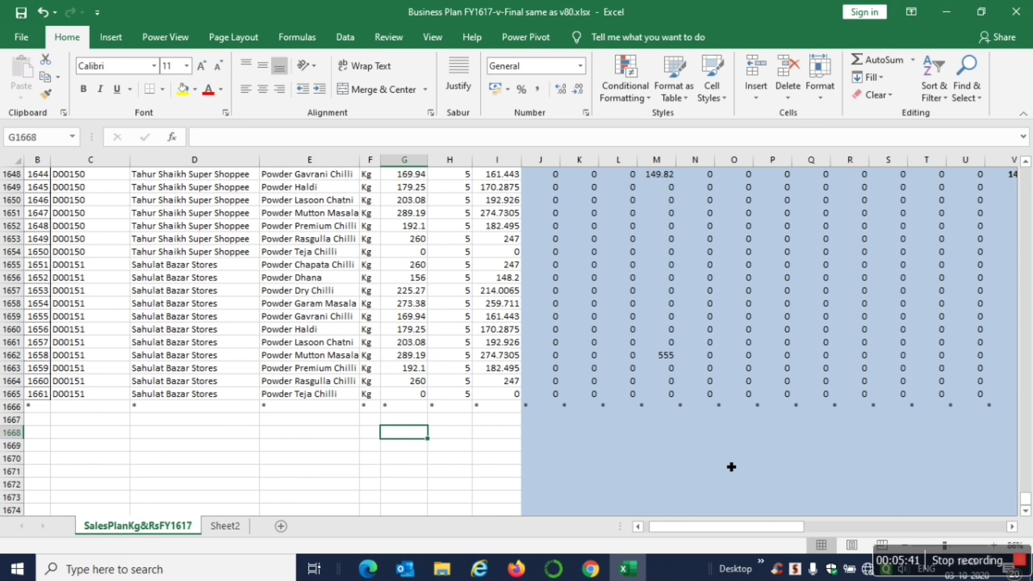
# Step: Examine the asterisk row that closes the table, moving across row 1666 between columns B and J
pyautogui.press('Left')
pyautogui.press('Left')
pyautogui.press('Left')
pyautogui.press('Left')
pyautogui.press('Left')
pyautogui.press('Up')
pyautogui.press('Right')
pyautogui.press('Right')
pyautogui.press('Right')
pyautogui.press('Right')
pyautogui.press('Right')
pyautogui.press('Right')
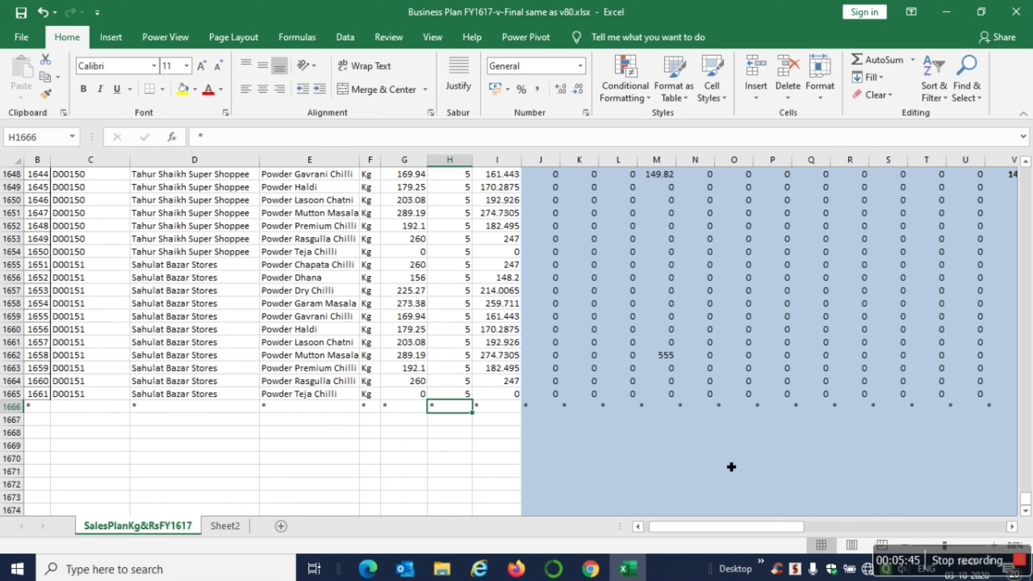
pyautogui.press('Right')
pyautogui.press('Right')
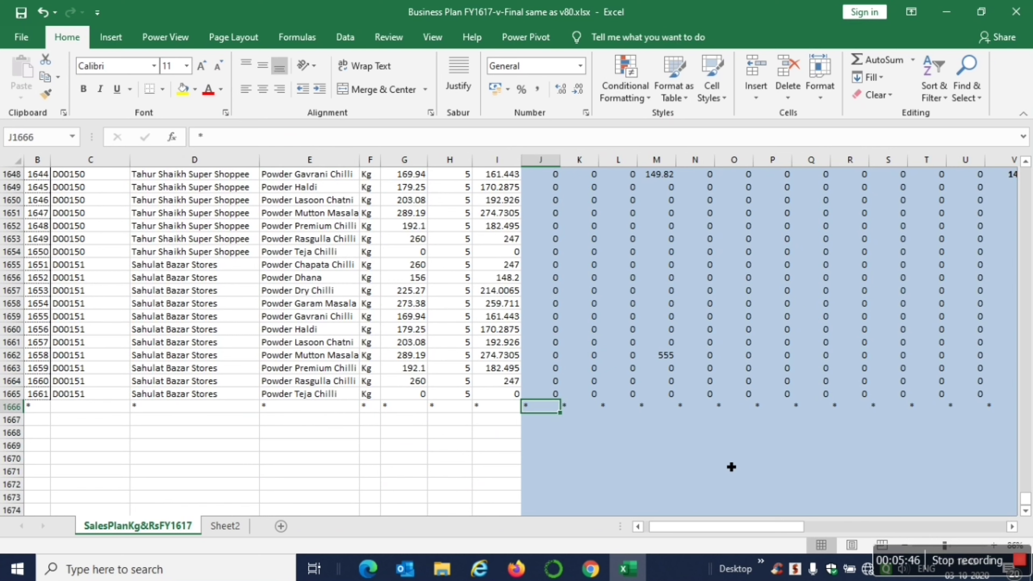
pyautogui.press('Left')
pyautogui.press('Left')
pyautogui.press('Left')
pyautogui.press('Left')
pyautogui.press('Left')
pyautogui.press('Left')
pyautogui.press('Left')
pyautogui.press('Left')
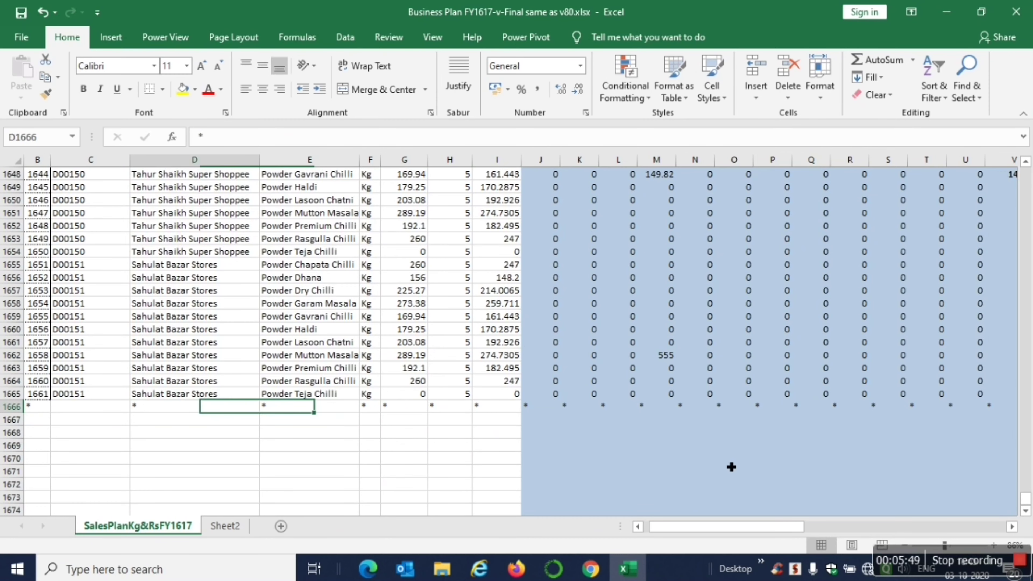
pyautogui.press('Left')
pyautogui.press('Right')
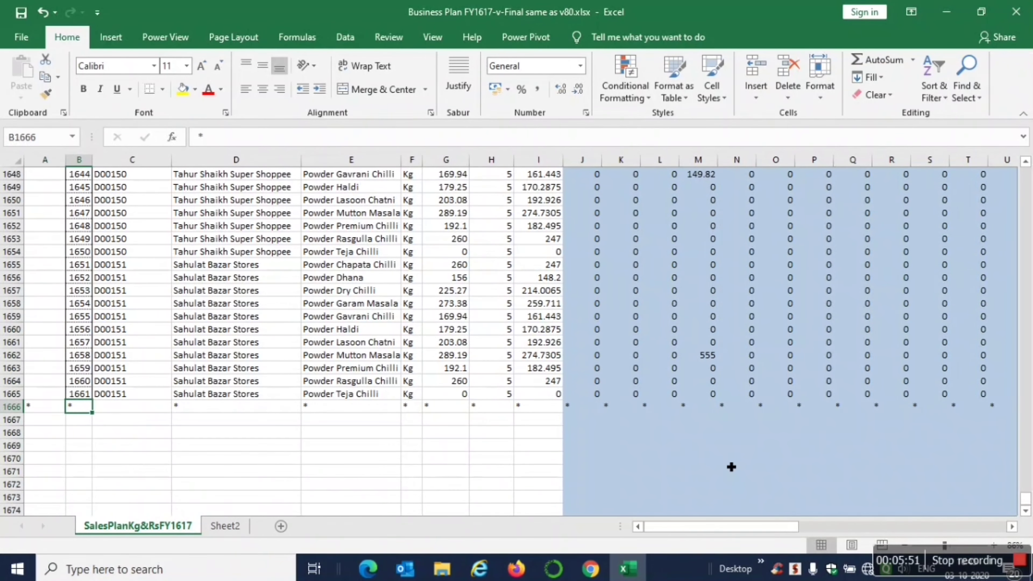
# Step: Go back to the first record below the headings and freeze the top row to keep the headings in view
pyautogui.press('Up')
pyautogui.hotkey('ctrl', 'Up')
pyautogui.press('Down')
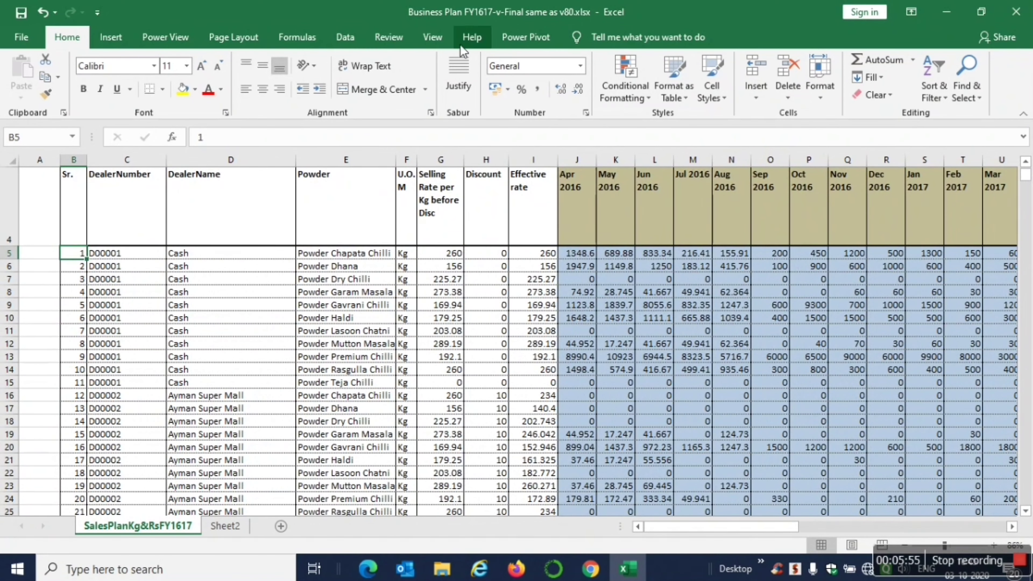
pyautogui.click(434, 42)
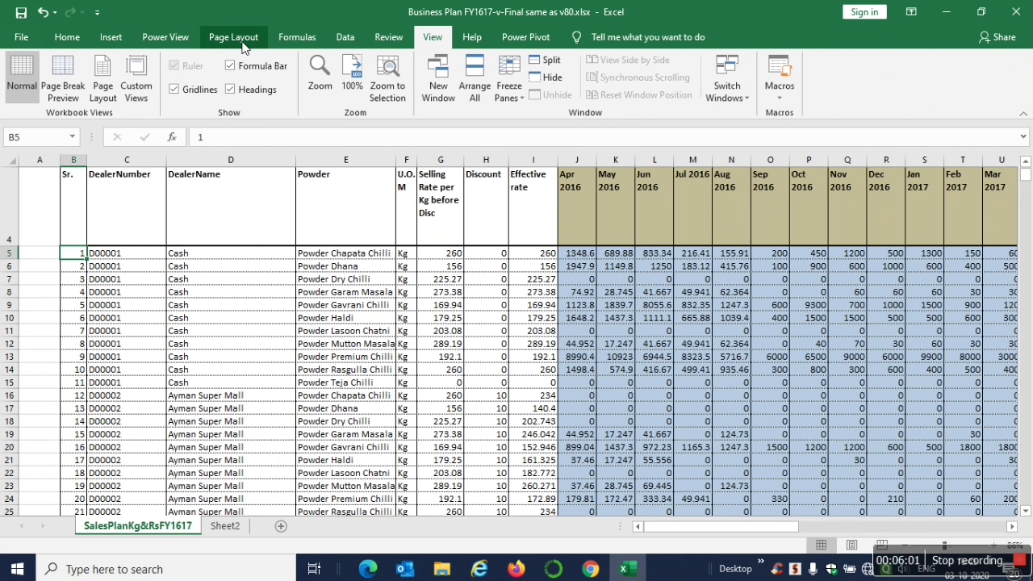
pyautogui.click(396, 40)
pyautogui.click(428, 39)
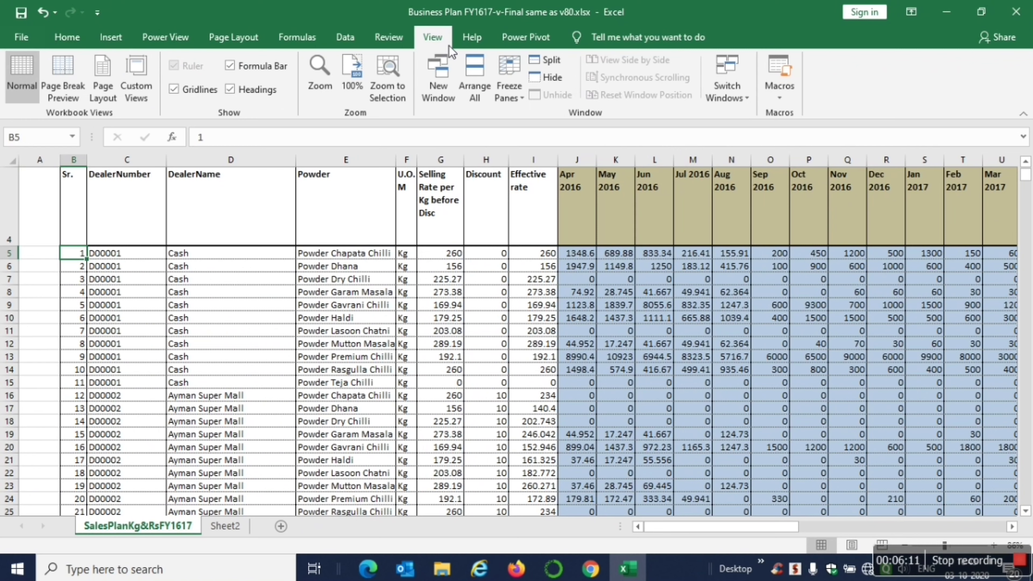
pyautogui.click(524, 100)
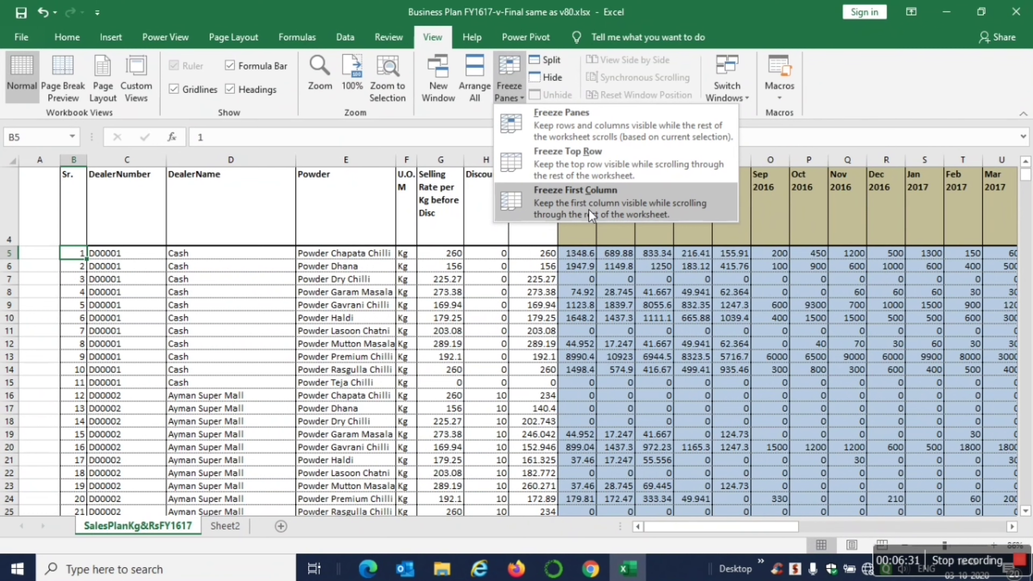
pyautogui.click(579, 167)
# Step: Check that the headings stay in view by moving from the Sr. heading down the records to row 76
pyautogui.press('Up')
pyautogui.press('Up')
pyautogui.press('Up')
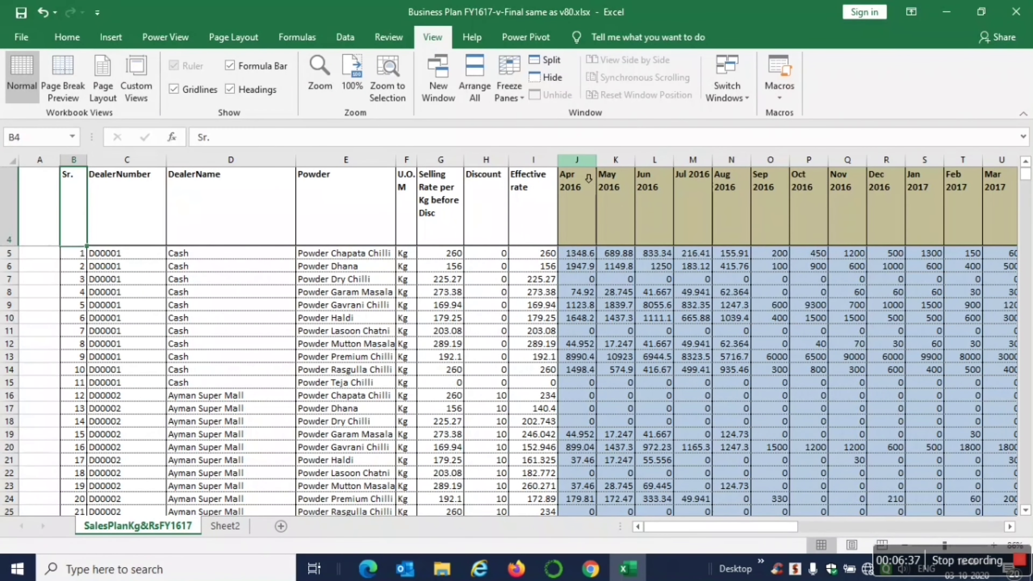
pyautogui.press('Down')
pyautogui.press('Down')
pyautogui.press('Down')
pyautogui.press('Down')
pyautogui.press('Down')
pyautogui.press('Down')
pyautogui.press('Down')
pyautogui.press('Down')
pyautogui.press('Down')
pyautogui.press('Down')
pyautogui.press('Down')
pyautogui.press('Down')
pyautogui.press('Down')
pyautogui.press('Down')
pyautogui.press('Down')
pyautogui.press('Down')
pyautogui.press('Down')
pyautogui.press('Down')
pyautogui.press('Down')
pyautogui.press('Down')
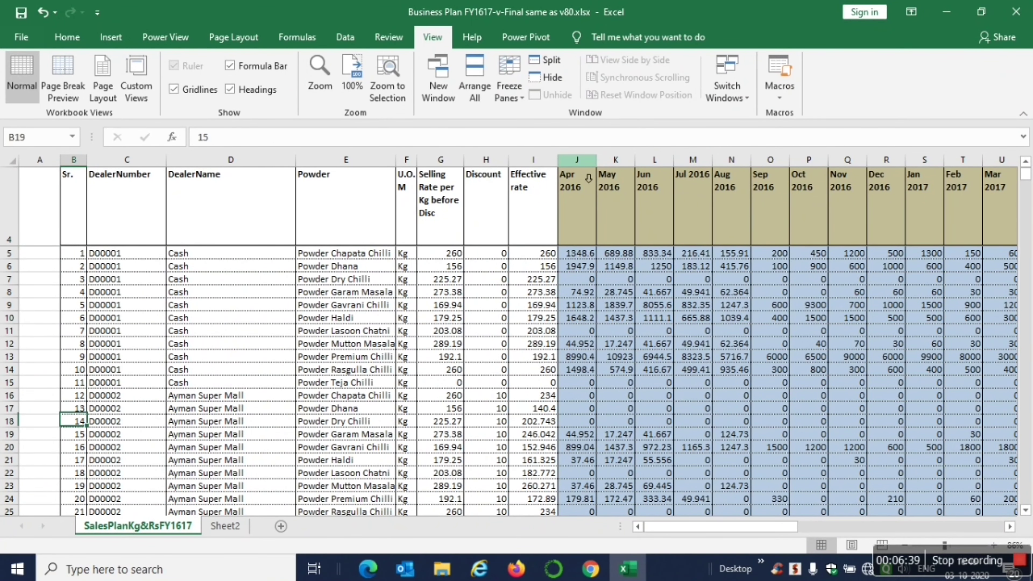
pyautogui.press('Down')
pyautogui.press('Down')
pyautogui.press('Down')
pyautogui.press('Down')
pyautogui.press('Down')
pyautogui.press('Down')
pyautogui.press('Down')
pyautogui.press('Down')
pyautogui.press('Down')
pyautogui.press('Down')
pyautogui.press('Down')
pyautogui.press('Down')
pyautogui.press('Down')
pyautogui.press('Down')
pyautogui.press('Down')
pyautogui.press('Down')
pyautogui.press('Down')
pyautogui.press('Down')
pyautogui.press('Down')
pyautogui.press('Down')
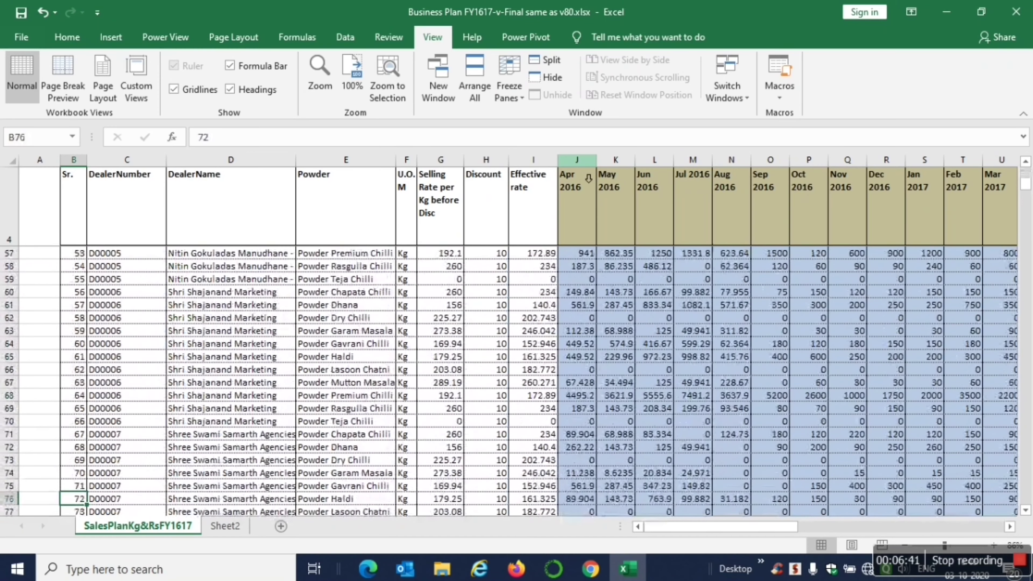
# Step: Move back up through the Sr. column to the heading cell in row 4
pyautogui.press('Up')
pyautogui.press('Up')
pyautogui.press('Up')
pyautogui.press('Up')
pyautogui.press('Up')
pyautogui.press('Up')
pyautogui.press('Up')
pyautogui.press('Up')
pyautogui.press('Up')
pyautogui.press('Up')
pyautogui.press('Up')
pyautogui.press('Up')
pyautogui.press('Up')
pyautogui.press('Up')
pyautogui.press('Up')
pyautogui.press('Up')
pyautogui.press('Up')
pyautogui.press('Up')
pyautogui.press('Up')
pyautogui.press('Up')
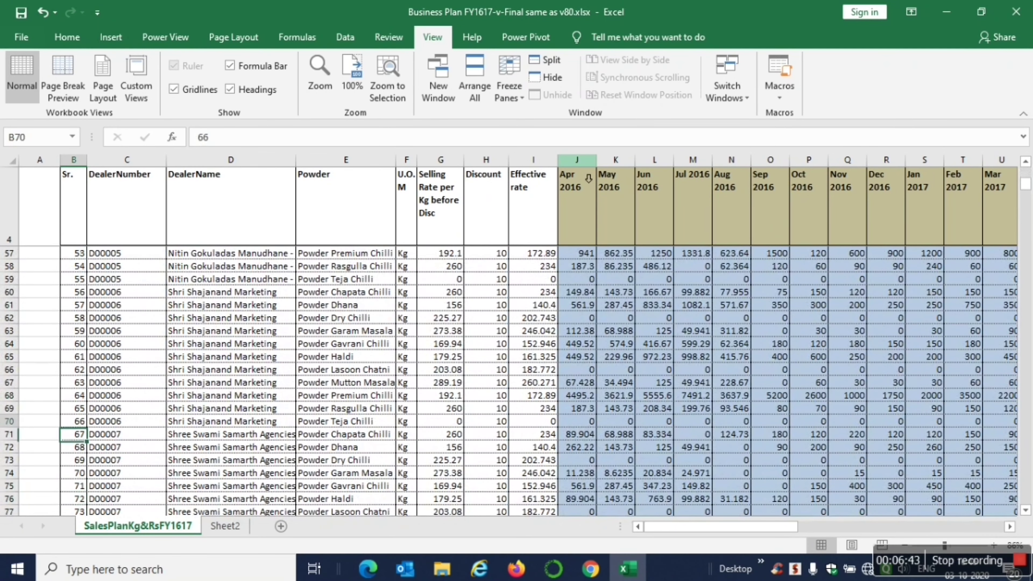
pyautogui.press('Up')
pyautogui.press('Up')
pyautogui.press('Up')
pyautogui.press('Up')
pyautogui.press('Up')
pyautogui.press('Up')
pyautogui.press('Up')
pyautogui.press('Up')
pyautogui.press('Up')
pyautogui.press('Up')
pyautogui.press('Up')
pyautogui.press('Up')
pyautogui.press('Up')
pyautogui.press('Up')
pyautogui.press('Up')
pyautogui.press('Up')
pyautogui.press('Up')
pyautogui.press('Up')
pyautogui.press('Up')
pyautogui.press('Up')
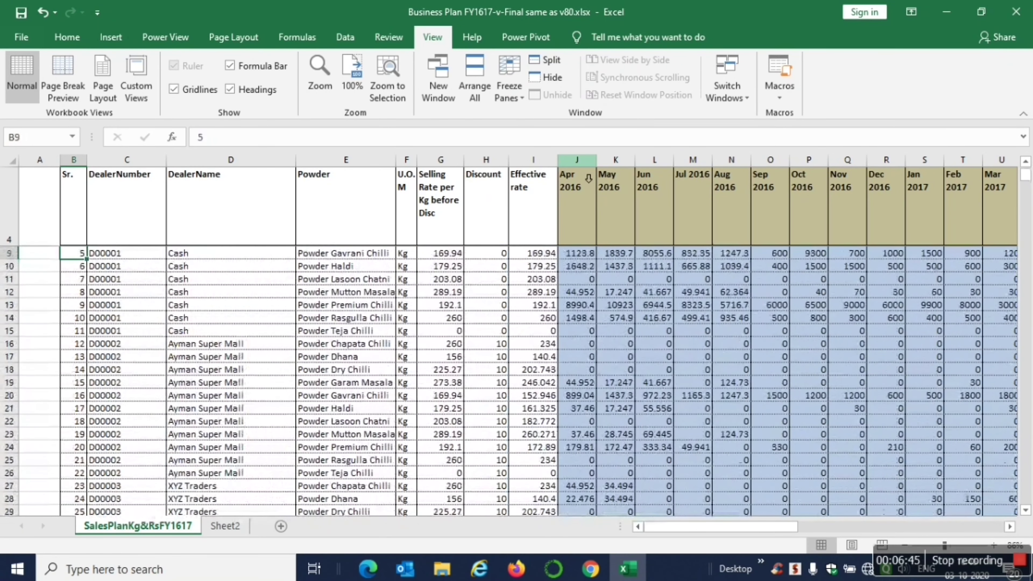
pyautogui.press('Down')
pyautogui.press('Down')
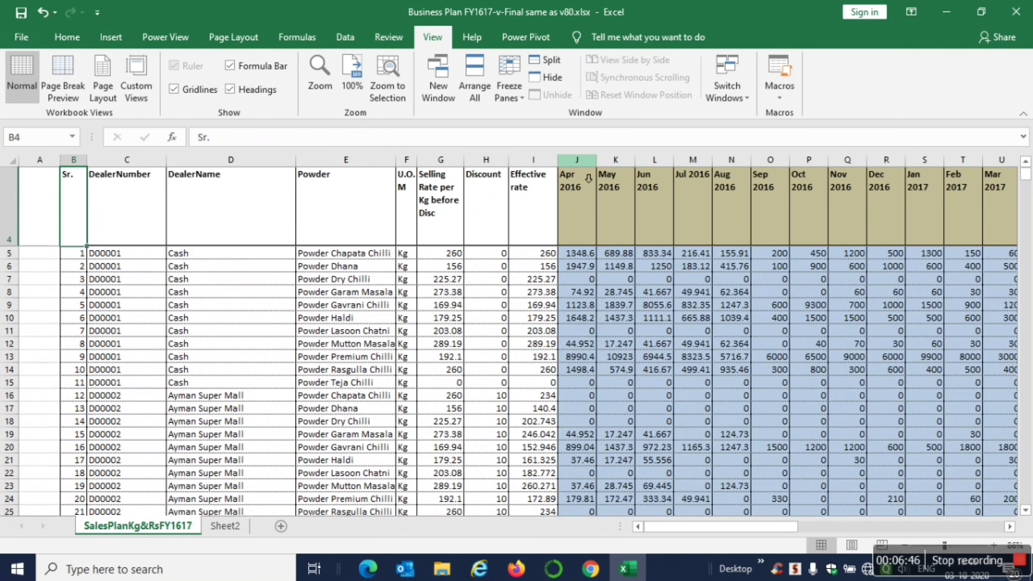
# Step: Look through the first dealers' records beneath the frozen headings, down to row 30
pyautogui.press('Down')
pyautogui.press('Down')
pyautogui.press('Down')
pyautogui.press('Down')
pyautogui.press('Down')
pyautogui.press('Up')
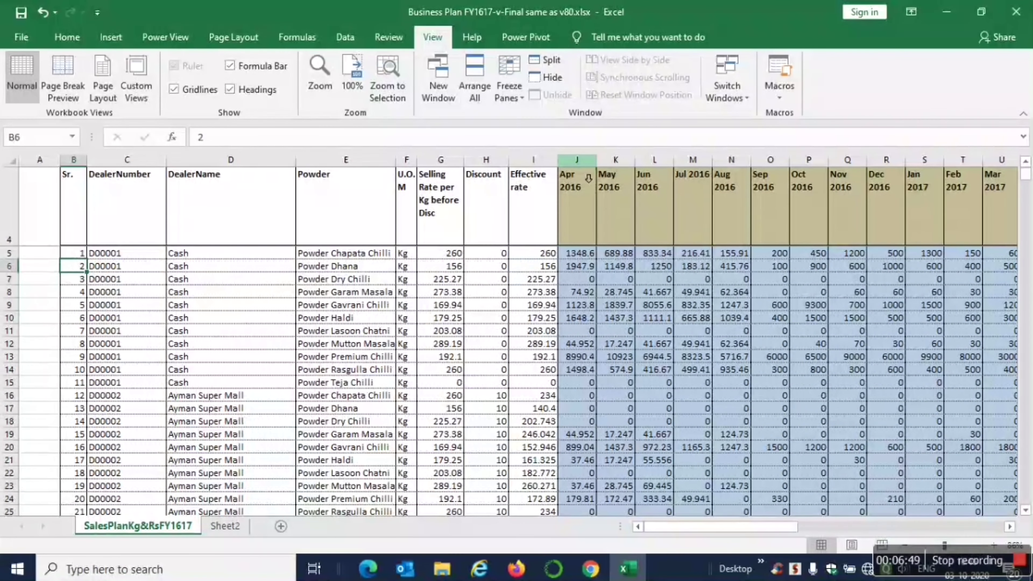
pyautogui.press('Down')
pyautogui.press('Down')
pyautogui.press('Down')
pyautogui.press('Down')
pyautogui.press('Down')
pyautogui.press('Down')
pyautogui.press('Down')
pyautogui.press('Down')
pyautogui.press('Down')
pyautogui.press('Down')
pyautogui.press('Down')
pyautogui.press('Down')
pyautogui.press('Down')
pyautogui.press('Down')
pyautogui.press('Down')
pyautogui.press('Down')
pyautogui.press('Down')
pyautogui.press('Down')
pyautogui.press('Down')
pyautogui.press('Down')
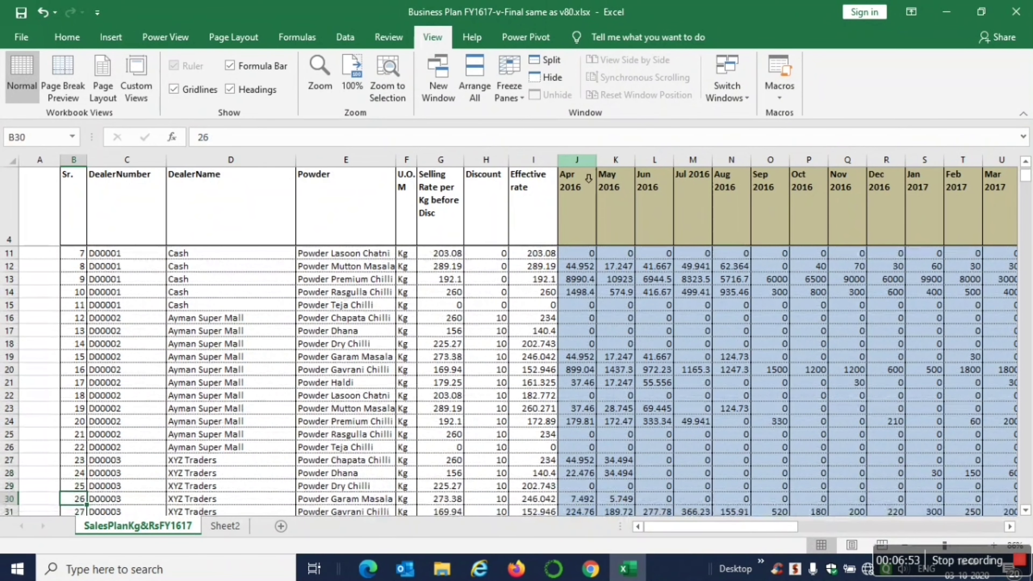
# Step: Go back to the Sr. heading and examine the records below it again, down to row 26
pyautogui.click(87, 234)
pyautogui.press('Down')
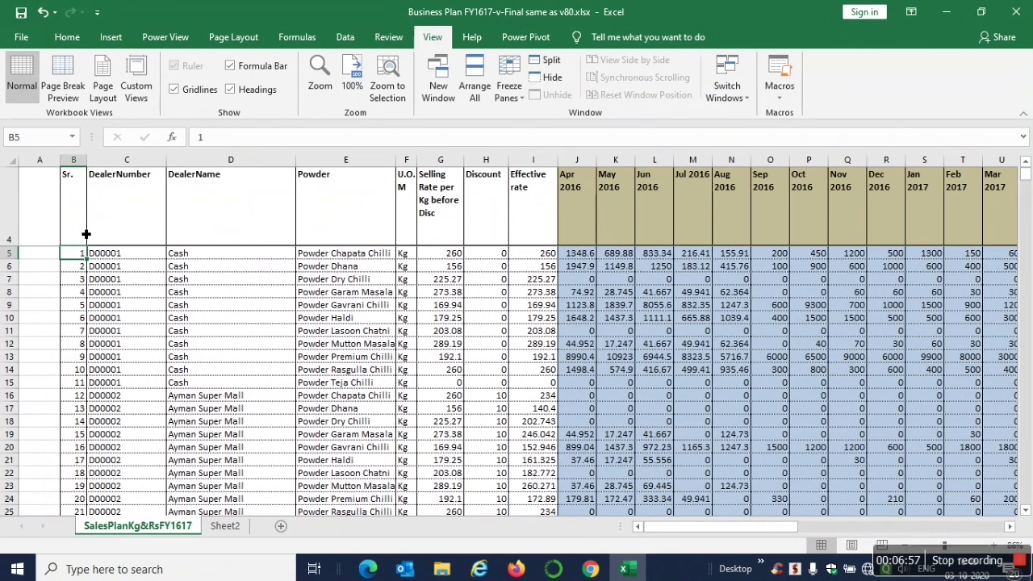
pyautogui.press('Down')
pyautogui.press('Down')
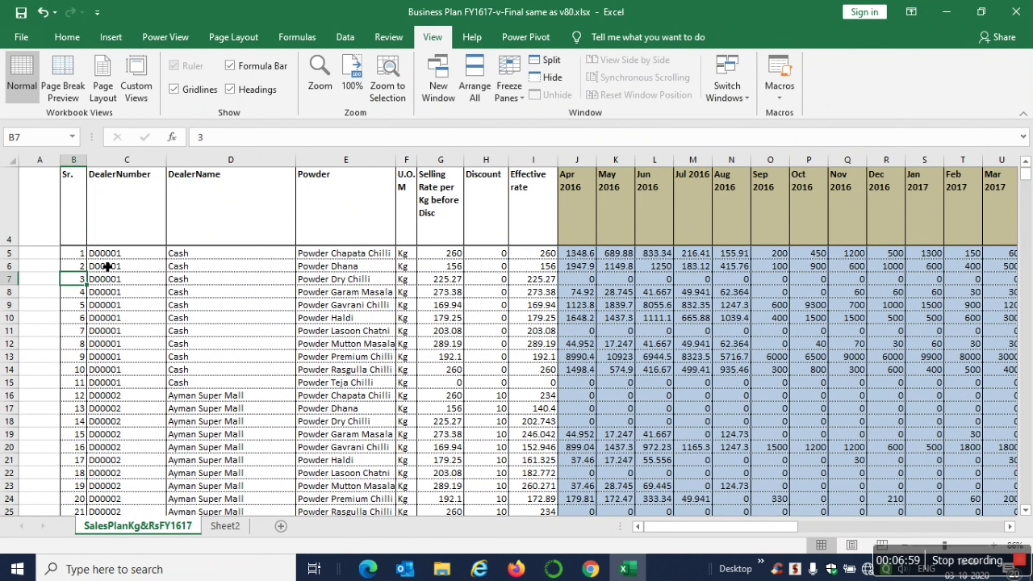
pyautogui.press('Down')
pyautogui.press('Down')
pyautogui.press('Down')
pyautogui.press('Down')
pyautogui.press('Down')
pyautogui.press('Down')
pyautogui.press('Down')
pyautogui.press('Down')
pyautogui.press('Down')
pyautogui.press('Down')
pyautogui.press('Down')
pyautogui.press('Down')
pyautogui.press('Down')
pyautogui.press('Down')
pyautogui.press('Down')
pyautogui.press('Down')
pyautogui.press('Down')
pyautogui.press('Down')
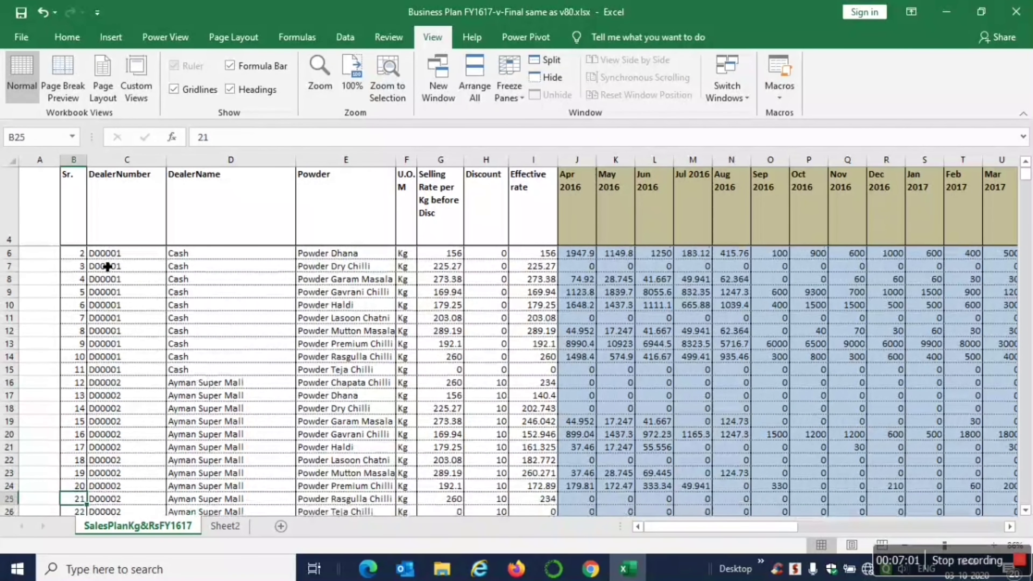
pyautogui.press('Down')
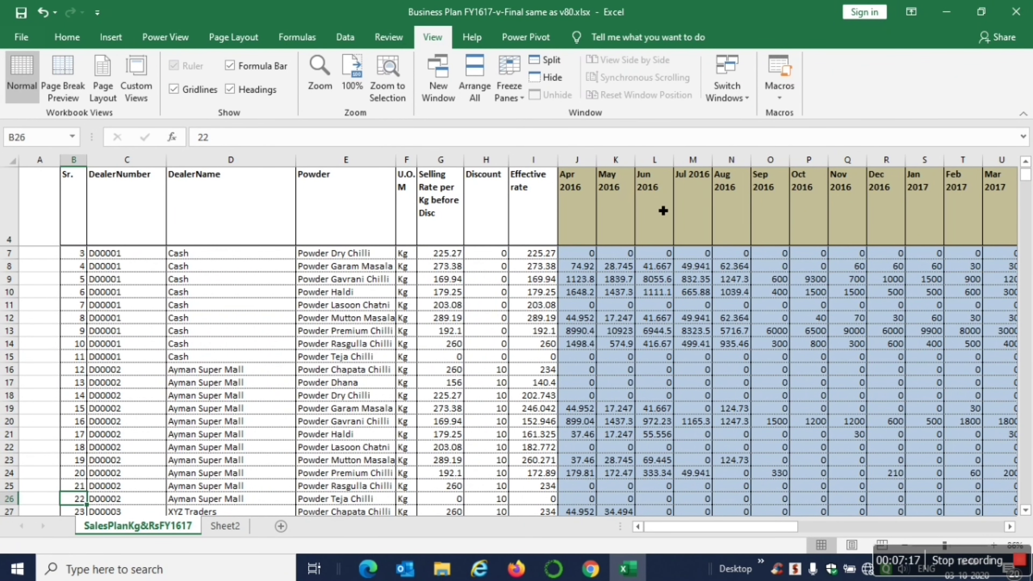
# Step: Continue down the Sr. column past row 68 and jump to the last sales plan record in row 1665
pyautogui.press('Down')
pyautogui.press('Down')
pyautogui.press('Down')
pyautogui.press('Down')
pyautogui.press('Down')
pyautogui.press('Down')
pyautogui.press('Down')
pyautogui.press('Down')
pyautogui.press('Down')
pyautogui.press('Down')
pyautogui.press('Down')
pyautogui.press('Down')
pyautogui.press('Down')
pyautogui.press('Down')
pyautogui.press('Down')
pyautogui.press('Down')
pyautogui.press('Down')
pyautogui.press('Down')
pyautogui.press('Down')
pyautogui.press('Down')
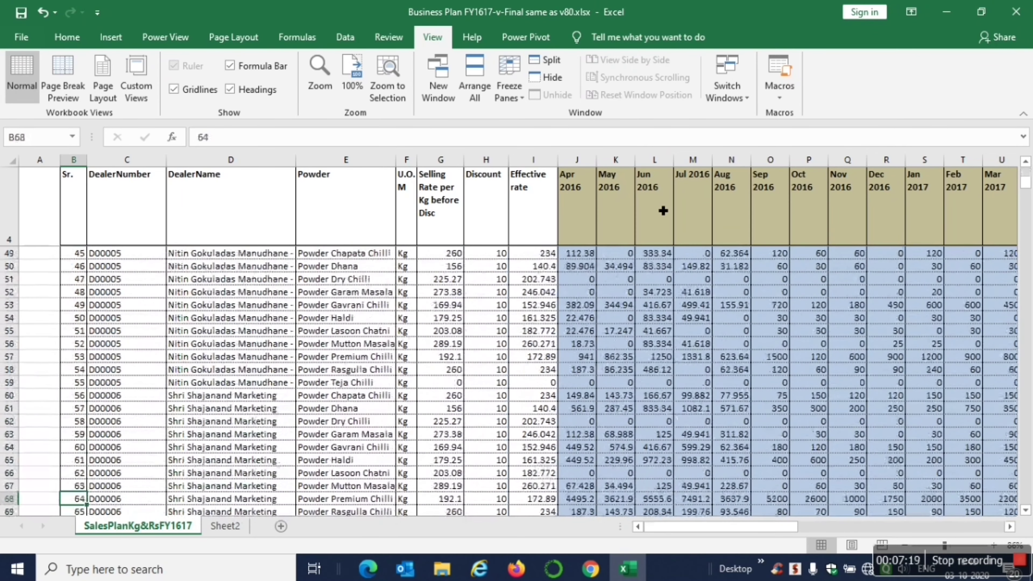
pyautogui.press('Down')
pyautogui.press('Down')
pyautogui.press('Down')
pyautogui.press('Down')
pyautogui.hotkey('ctrl', 'Down')
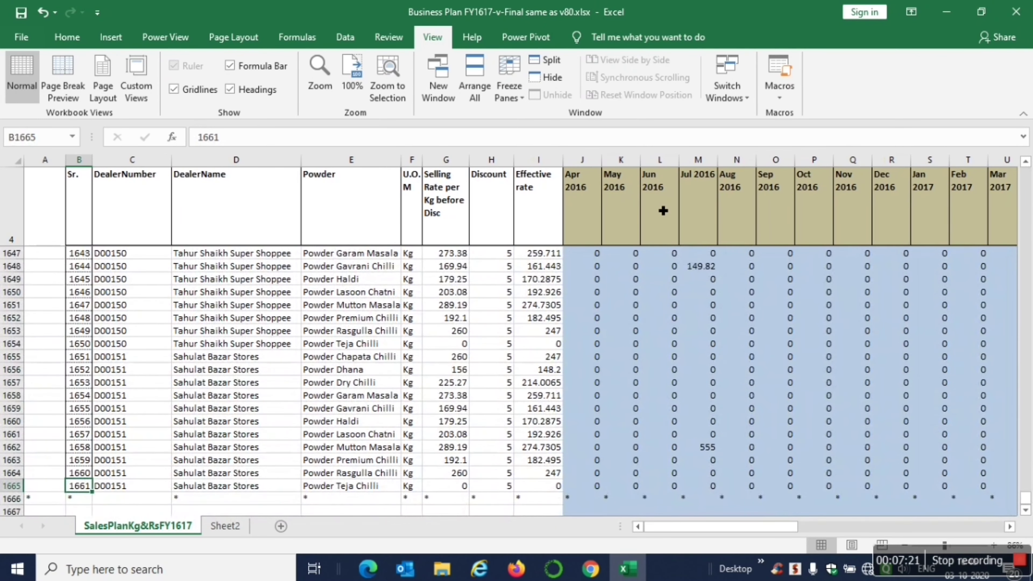
# Step: Go across the last records to the July 2016 quantity for Powder Mutton Masala in cell M1662
pyautogui.press('Right')
pyautogui.press('Right')
pyautogui.press('Right')
pyautogui.press('Right')
pyautogui.press('Right')
pyautogui.press('Right')
pyautogui.press('Right')
pyautogui.press('Right')
pyautogui.press('Right')
pyautogui.press('Right')
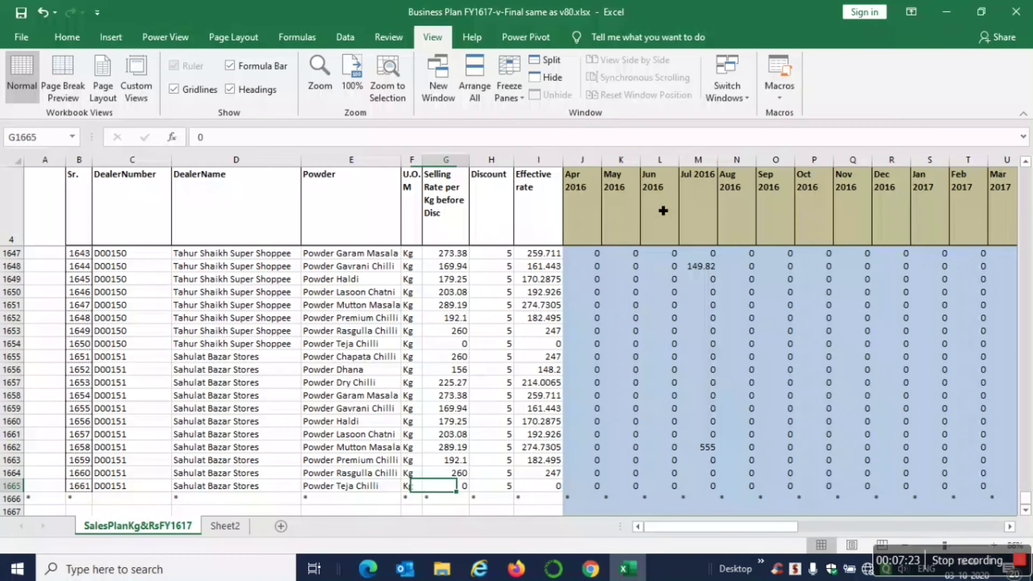
pyautogui.press('Right')
pyautogui.press('Up')
pyautogui.press('Up')
pyautogui.press('Up')
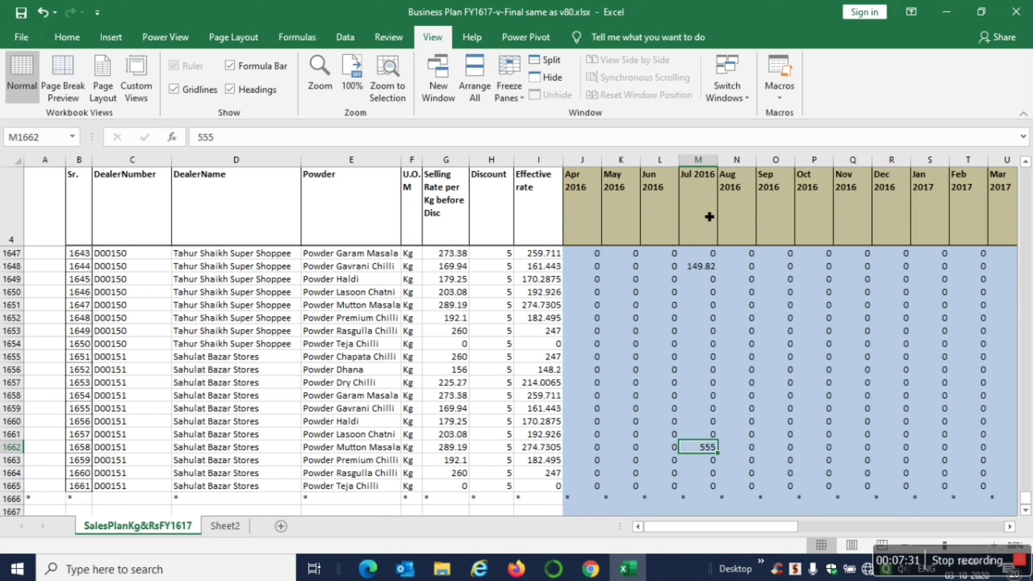
# Step: Look across the remaining month, planned and actual sales columns near the sheet's end, up to cell AJ1656
pyautogui.press('Right')
pyautogui.press('Right')
pyautogui.press('Right')
pyautogui.press('Right')
pyautogui.press('Right')
pyautogui.press('Right')
pyautogui.press('Right')
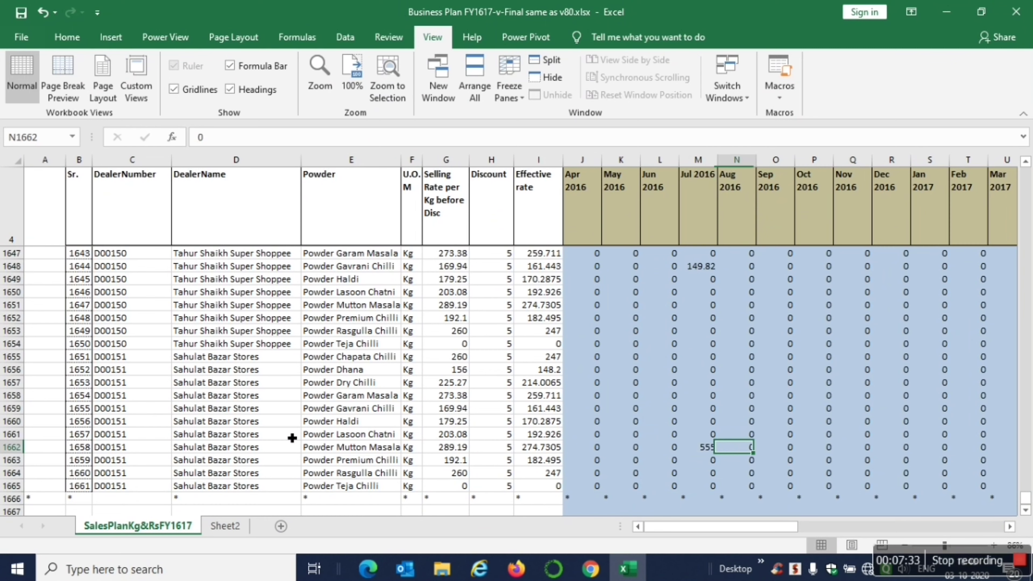
pyautogui.press('Right')
pyautogui.press('Right')
pyautogui.press('Right')
pyautogui.press('Right')
pyautogui.press('Right')
pyautogui.press('Right')
pyautogui.press('Right')
pyautogui.press('Right')
pyautogui.press('Right')
pyautogui.press('Right')
pyautogui.press('Right')
pyautogui.press('Right')
pyautogui.press('Right')
pyautogui.press('Right')
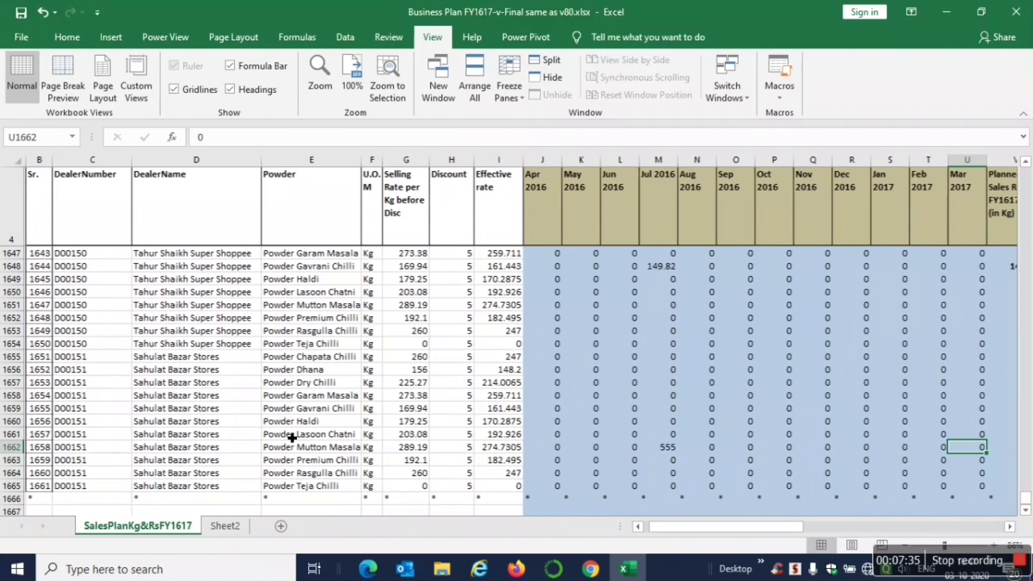
pyautogui.press('Right')
pyautogui.press('Right')
pyautogui.press('Up')
pyautogui.press('Up')
pyautogui.press('Up')
pyautogui.press('Up')
pyautogui.press('Up')
pyautogui.press('Up')
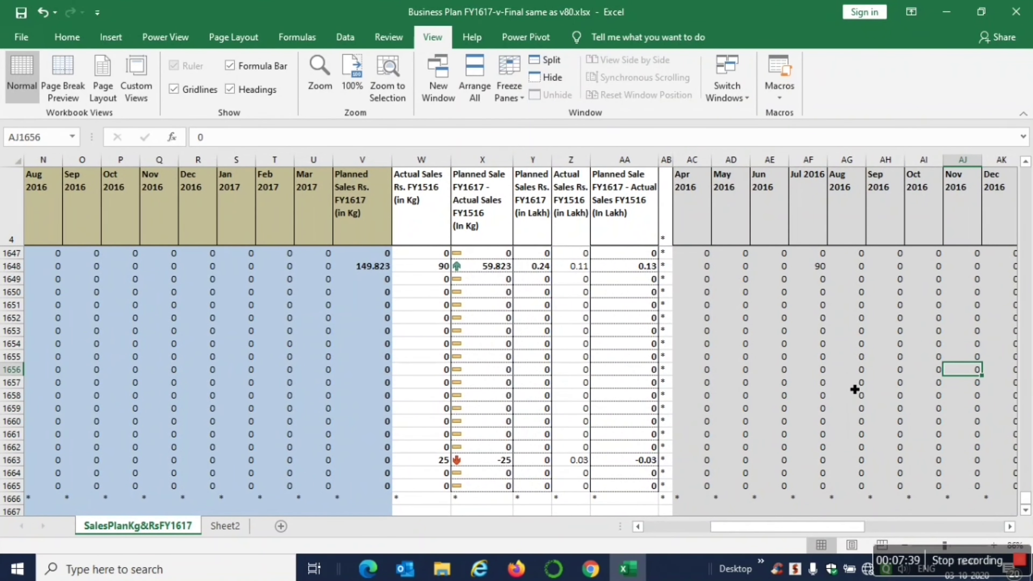
# Step: Enter 77 as the July 2016 quantity in cell AF1653 and reselect that cell
pyautogui.click(826, 333)
pyautogui.write('77')
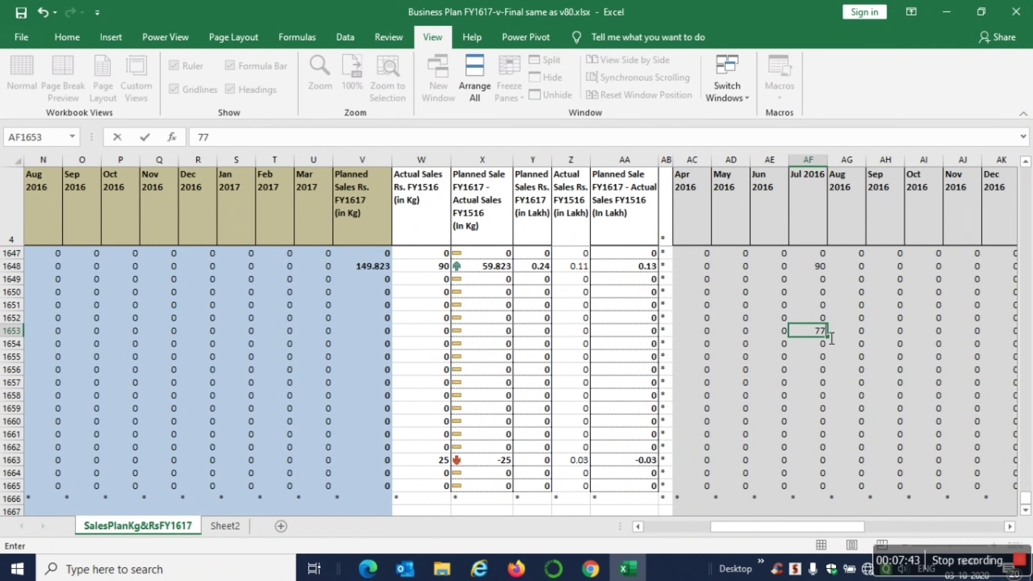
pyautogui.press('Return')
pyautogui.press('Up')
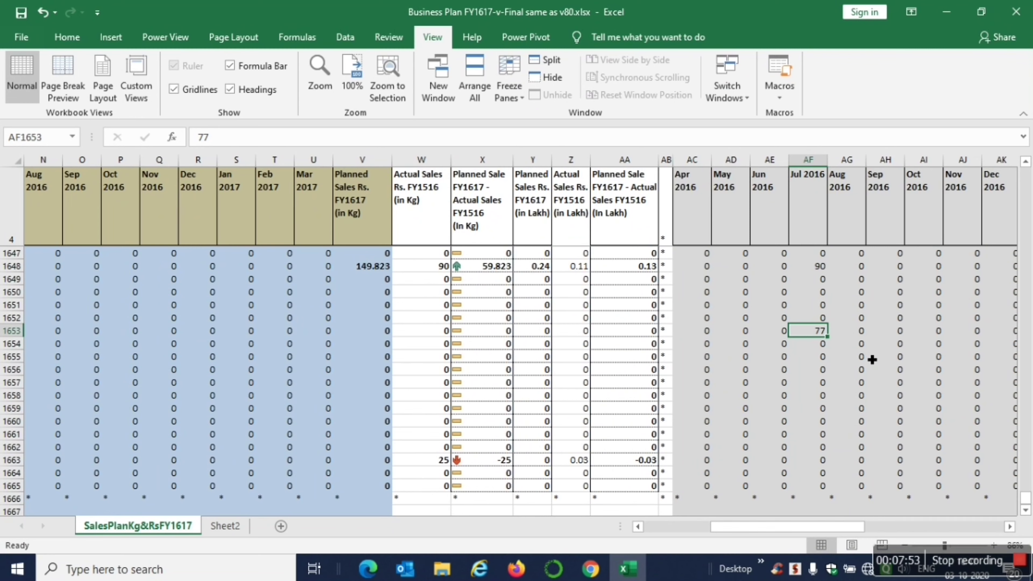
# Step: Follow row 1653 back from the July 2016 entry to its DealerNumber cell in column C
pyautogui.press('Left')
pyautogui.press('Left')
pyautogui.press('Left')
pyautogui.press('Left')
pyautogui.press('Left')
pyautogui.press('Left')
pyautogui.press('Left')
pyautogui.press('Left')
pyautogui.press('Left')
pyautogui.press('Left')
pyautogui.press('Left')
pyautogui.press('Left')
pyautogui.press('Left')
pyautogui.press('Left')
pyautogui.press('Left')
pyautogui.press('Left')
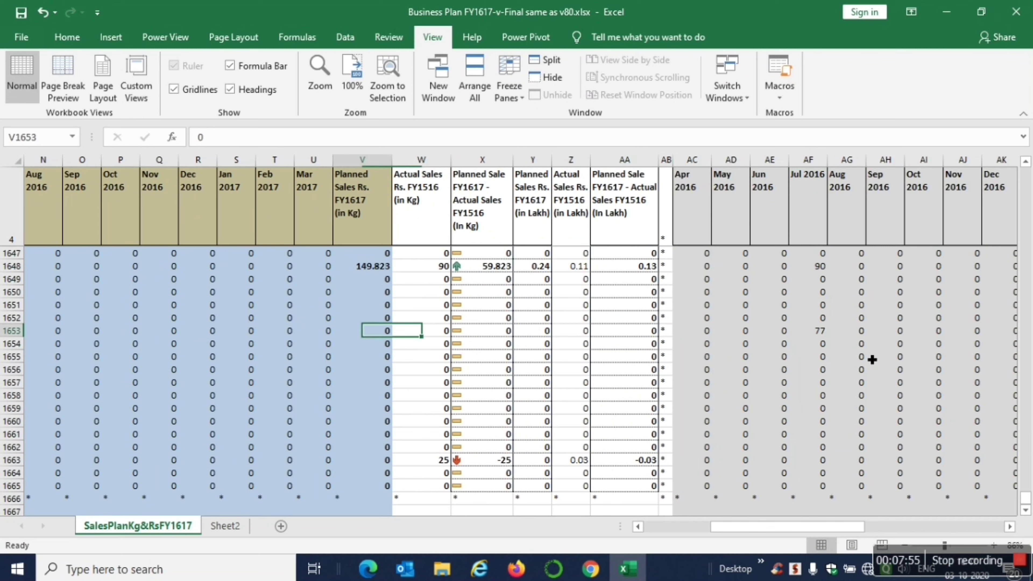
pyautogui.press('Left')
pyautogui.press('Left')
pyautogui.press('Left')
pyautogui.press('Left')
pyautogui.press('Left')
pyautogui.press('Left')
pyautogui.press('Left')
pyautogui.press('Left')
pyautogui.press('Left')
pyautogui.press('Left')
pyautogui.press('Left')
pyautogui.press('Left')
pyautogui.press('Left')
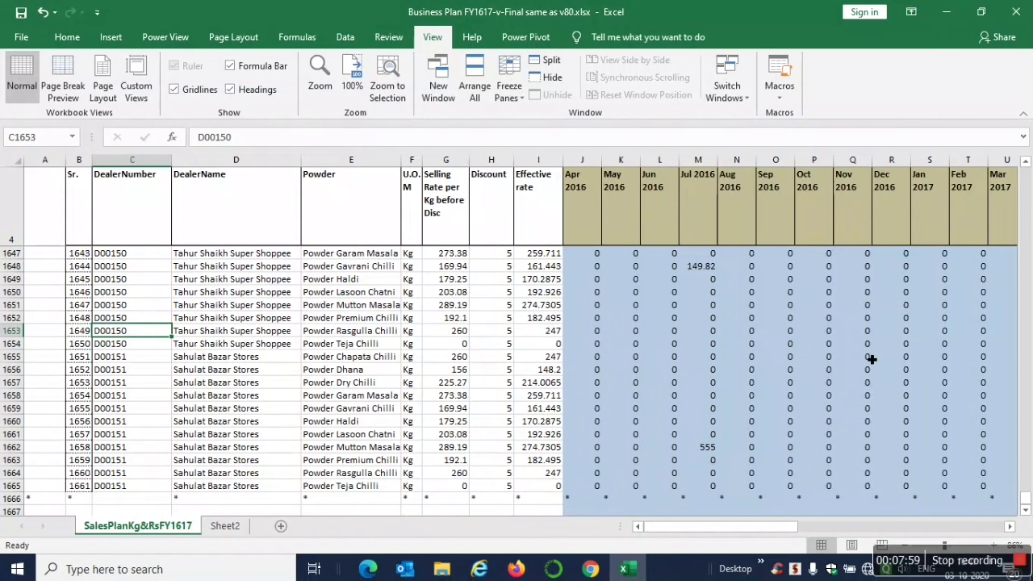
# Step: Examine the Sr., dealer, powder, unit and selling rate cells of the Powder Mutton Masala record in row 1651
pyautogui.press('Up')
pyautogui.press('Up')
pyautogui.press('Right')
pyautogui.press('Right')
pyautogui.press('Right')
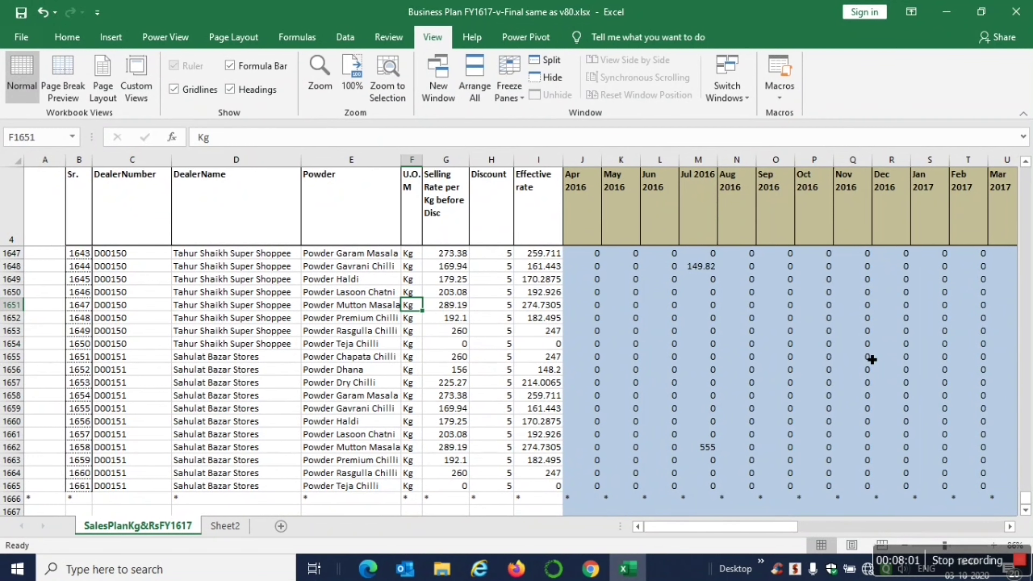
pyautogui.press('Left')
pyautogui.press('Right')
pyautogui.press('Right')
pyautogui.press('Right')
pyautogui.press('Left')
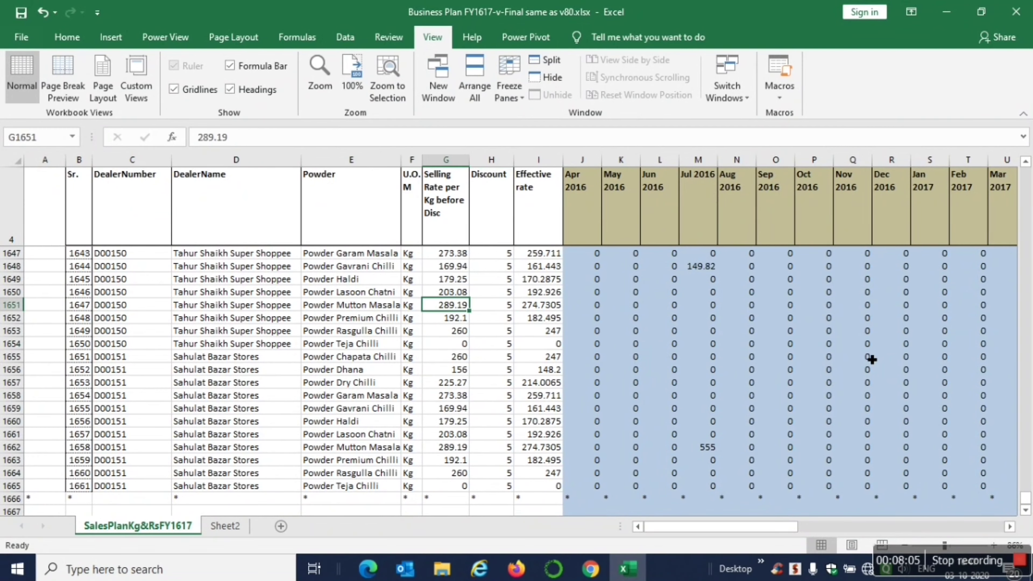
pyautogui.press('Left')
pyautogui.press('Left')
pyautogui.press('Left')
pyautogui.press('Left')
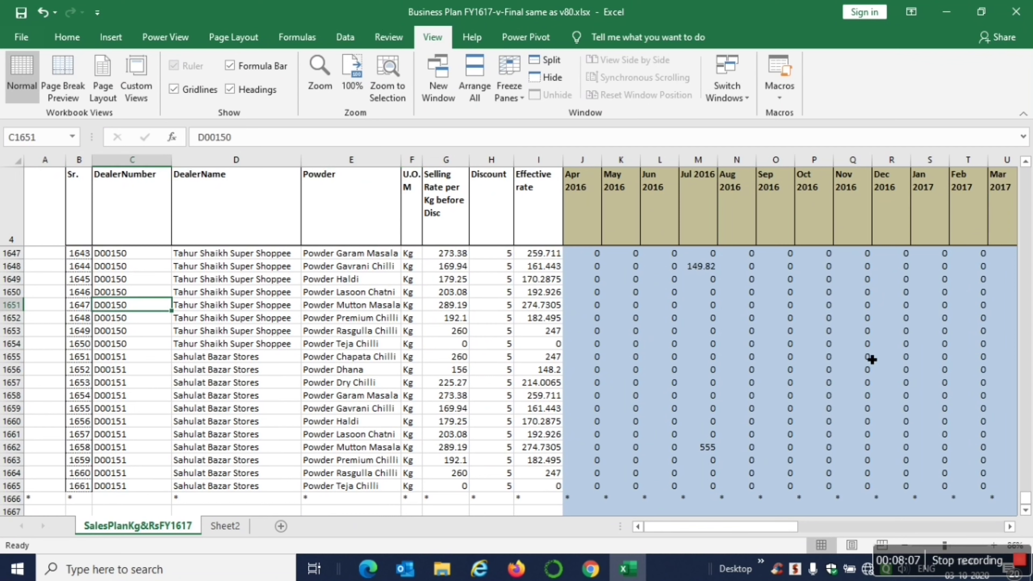
pyautogui.press('Left')
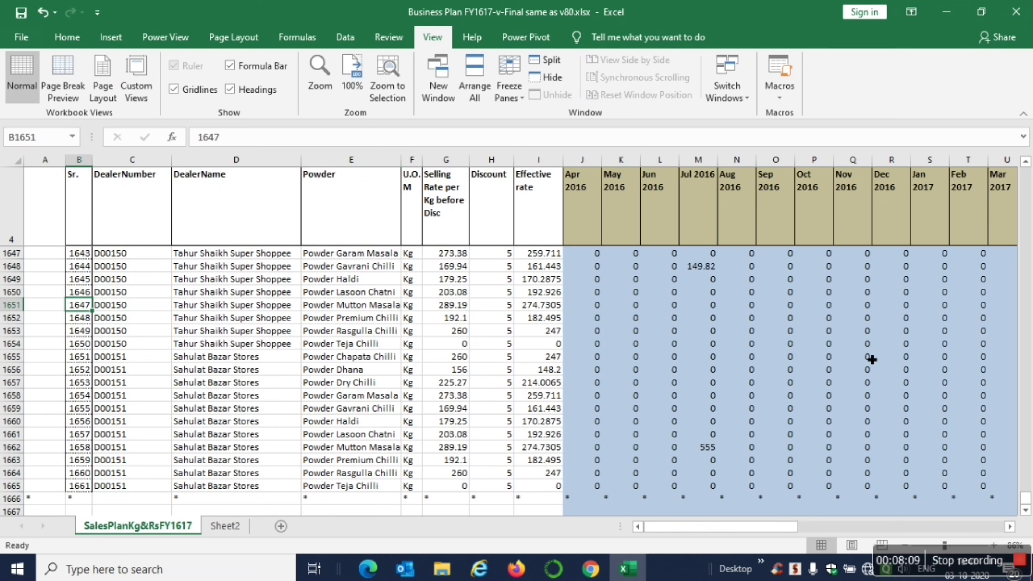
pyautogui.press('Right')
pyautogui.press('Right')
pyautogui.press('Right')
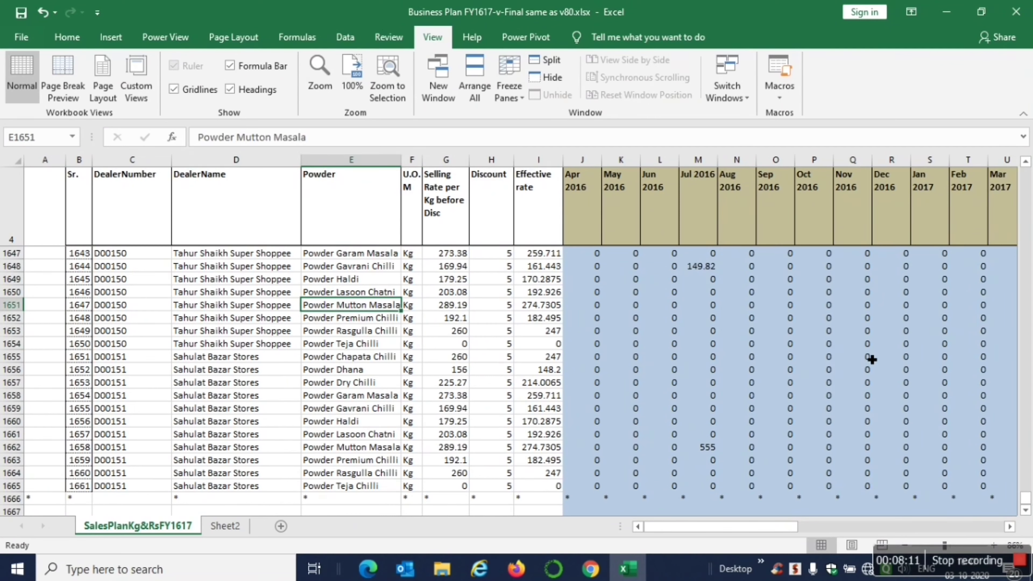
pyautogui.press('Right')
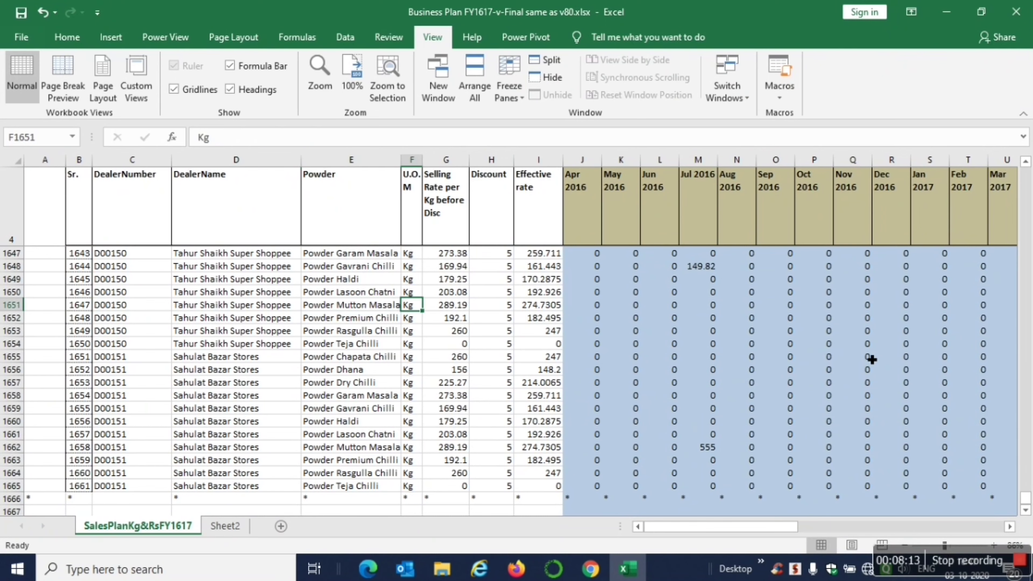
pyautogui.press('Right')
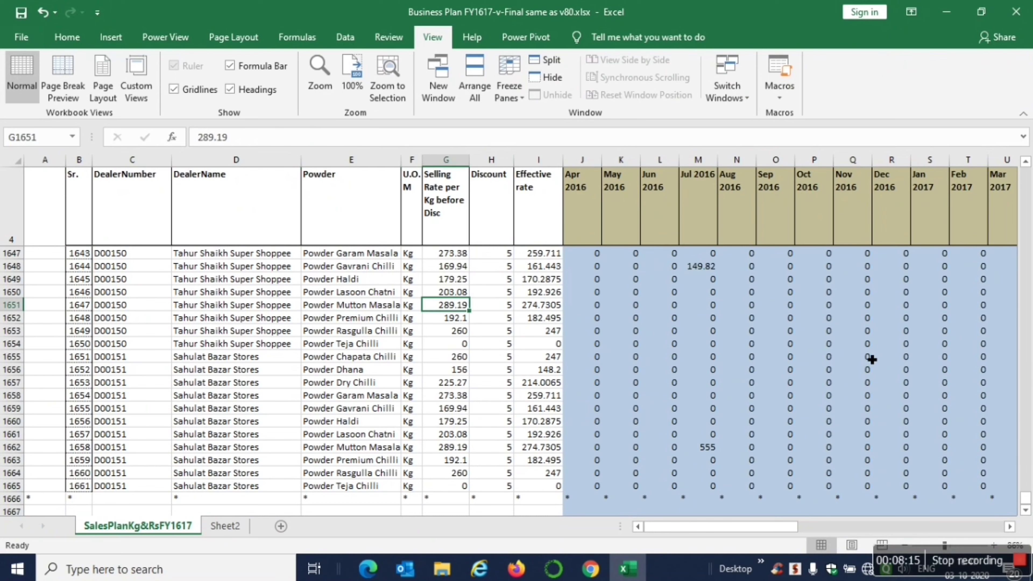
pyautogui.press('Left')
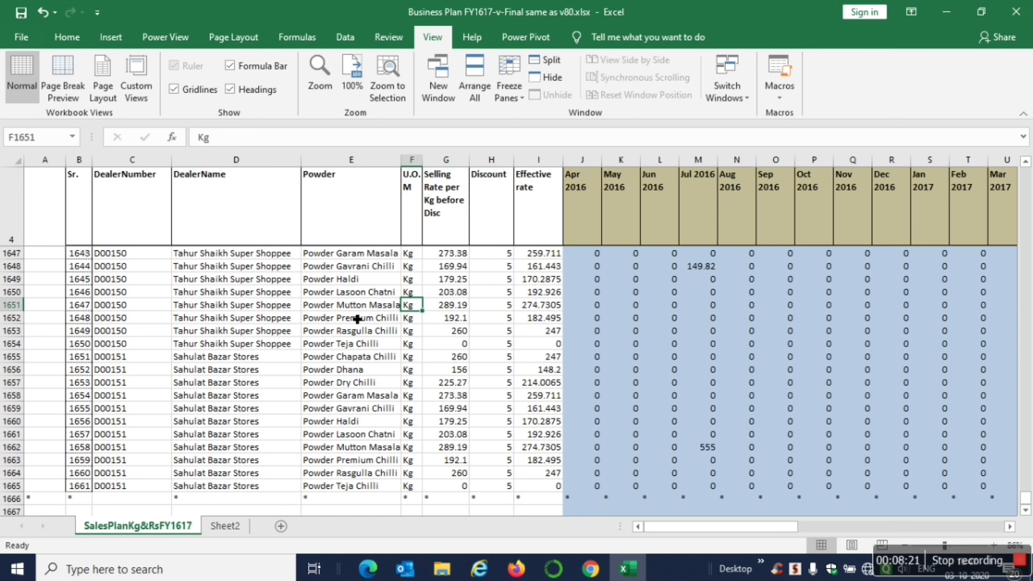
# Step: Unfreeze the panes of the sales plan sheet
pyautogui.click(358, 317)
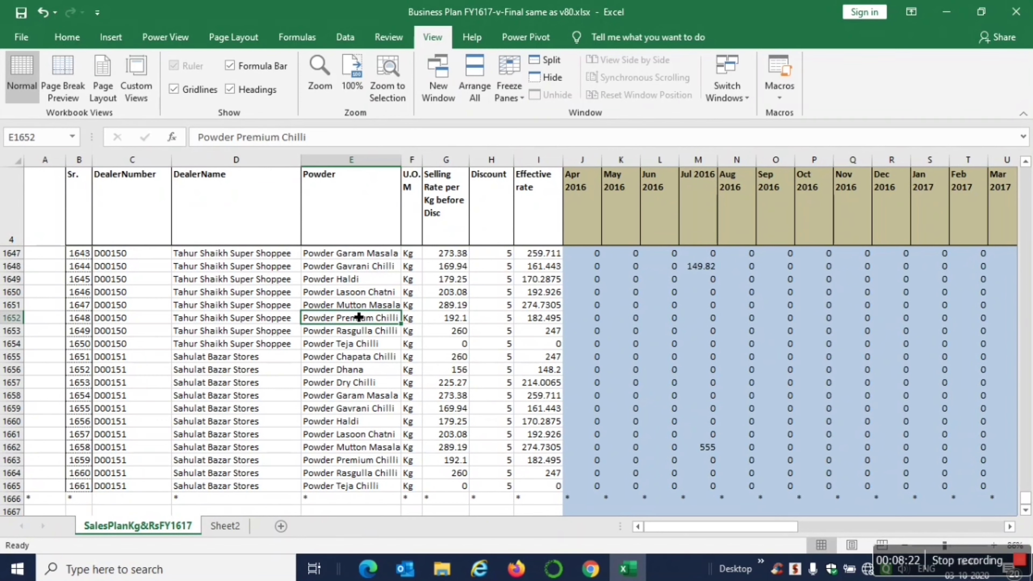
pyautogui.click(511, 104)
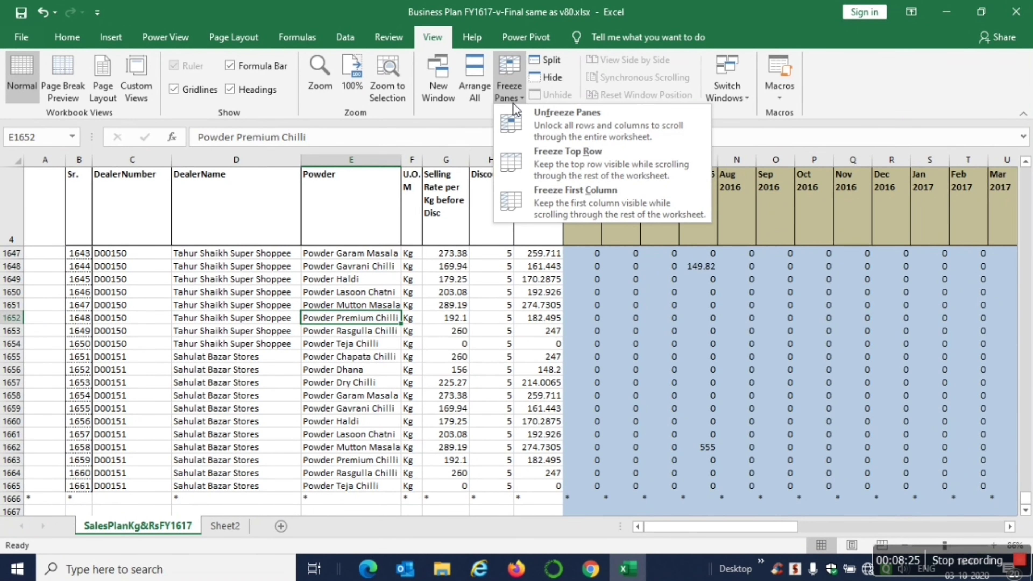
pyautogui.click(552, 124)
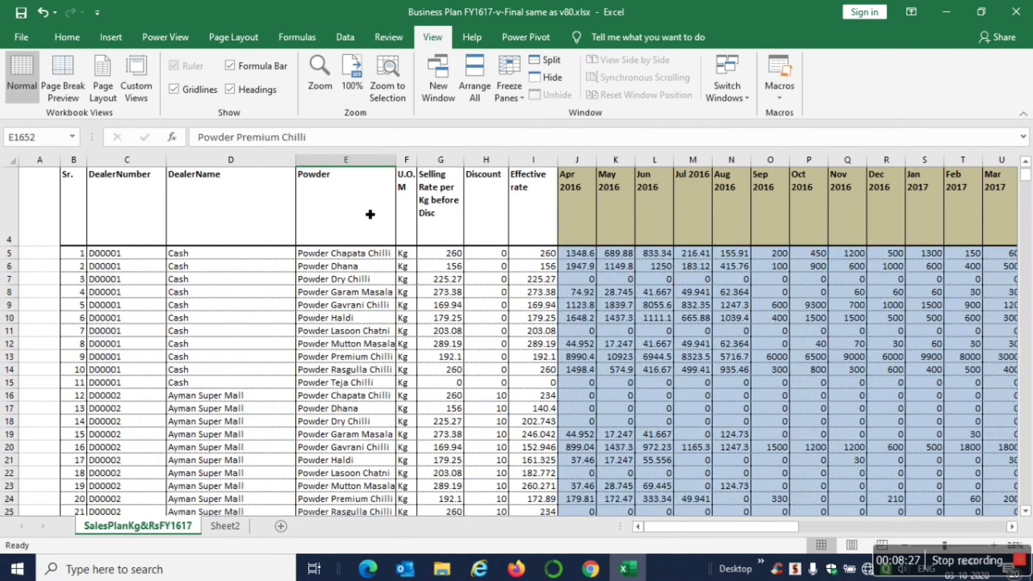
# Step: Select the Powder Gavrani Chilli cell E9 and freeze the first column of the sheet
pyautogui.click(362, 310)
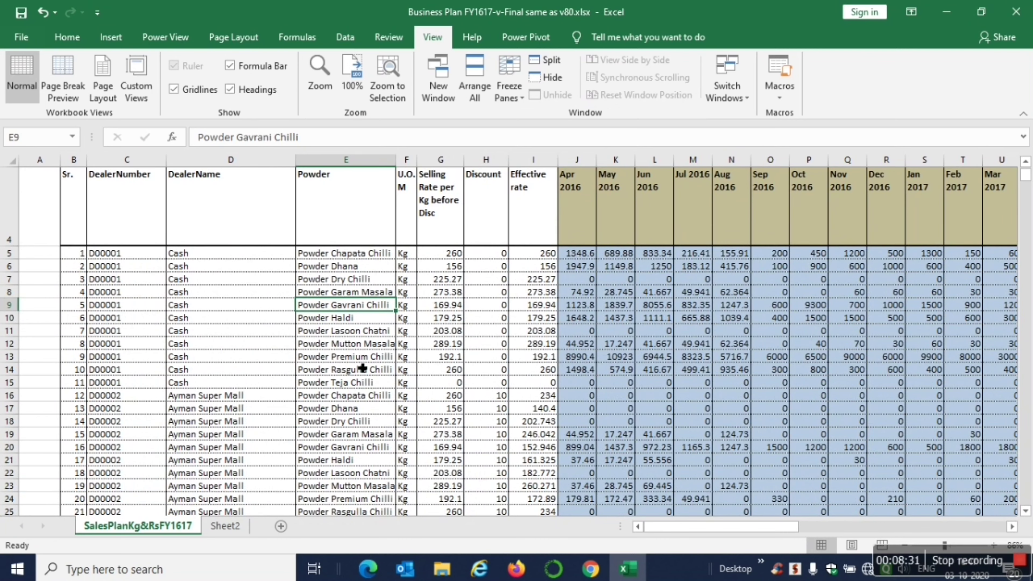
pyautogui.click(518, 93)
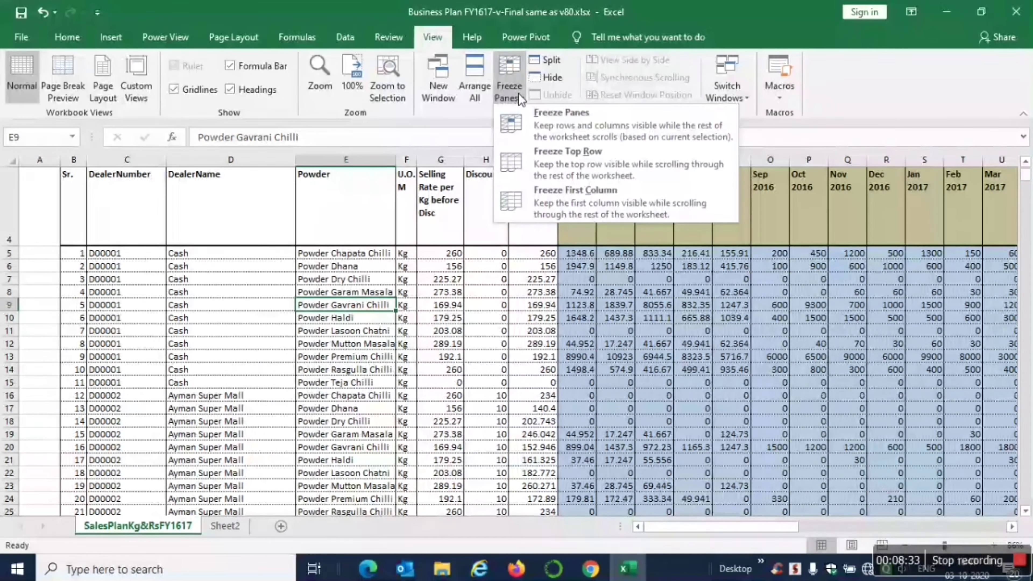
pyautogui.click(559, 208)
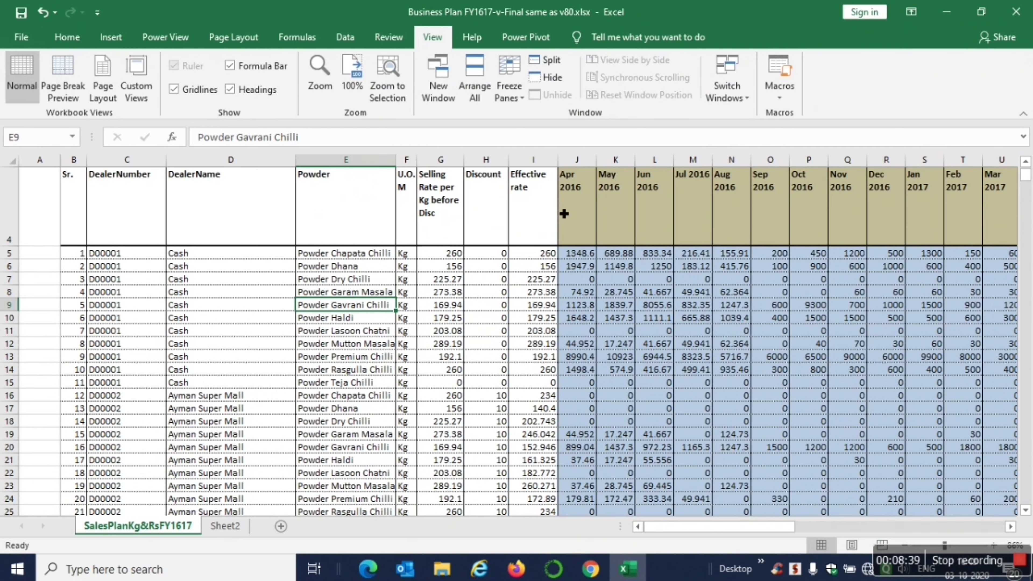
# Step: Scroll along row 9 to the Aug 2016 column AU to check how the frozen first column behaves
pyautogui.press('Right')
pyautogui.press('Right')
pyautogui.press('Right')
pyautogui.press('Right')
pyautogui.press('Right')
pyautogui.press('Right')
pyautogui.press('Right')
pyautogui.press('Right')
pyautogui.press('Right')
pyautogui.press('Right')
pyautogui.press('Right')
pyautogui.press('Right')
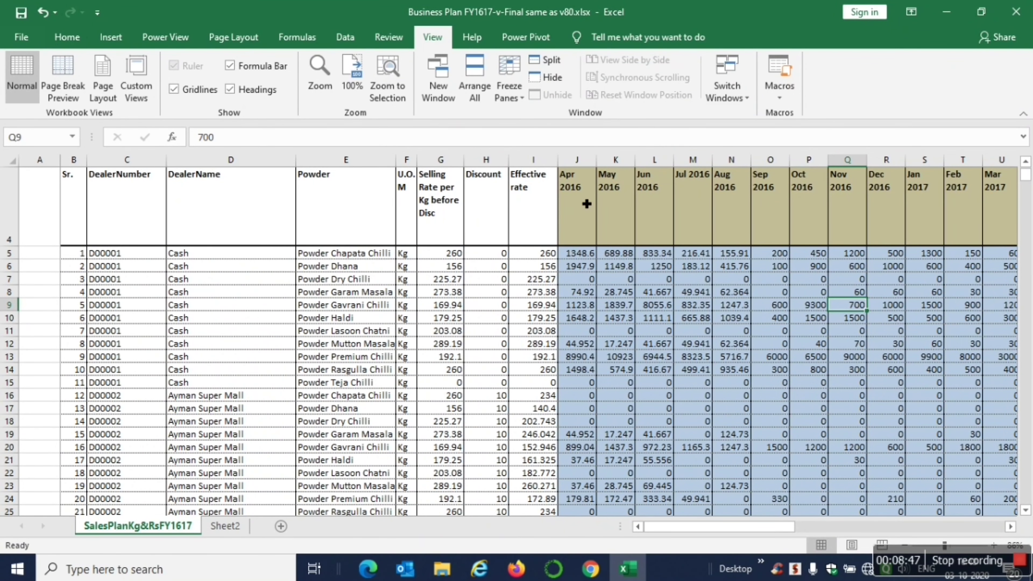
pyautogui.press('Right')
pyautogui.press('Right')
pyautogui.press('Right')
pyautogui.press('Right')
pyautogui.press('Right')
pyautogui.press('Right')
pyautogui.press('Right')
pyautogui.press('Right')
pyautogui.press('Right')
pyautogui.press('Right')
pyautogui.press('Right')
pyautogui.press('Right')
pyautogui.press('Right')
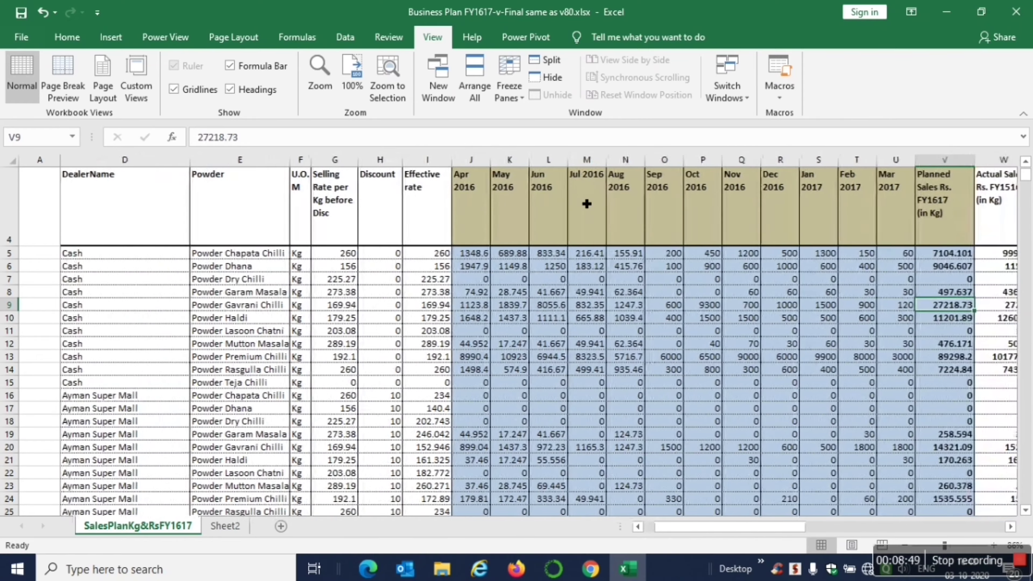
pyautogui.press('Right')
pyautogui.press('Right')
pyautogui.press('Right')
pyautogui.press('Right')
pyautogui.press('Right')
pyautogui.press('Right')
pyautogui.press('Right')
pyautogui.press('Right')
pyautogui.press('Right')
pyautogui.press('Right')
pyautogui.press('Right')
pyautogui.press('Right')
pyautogui.press('Right')
pyautogui.press('Right')
pyautogui.press('Right')
pyautogui.press('Right')
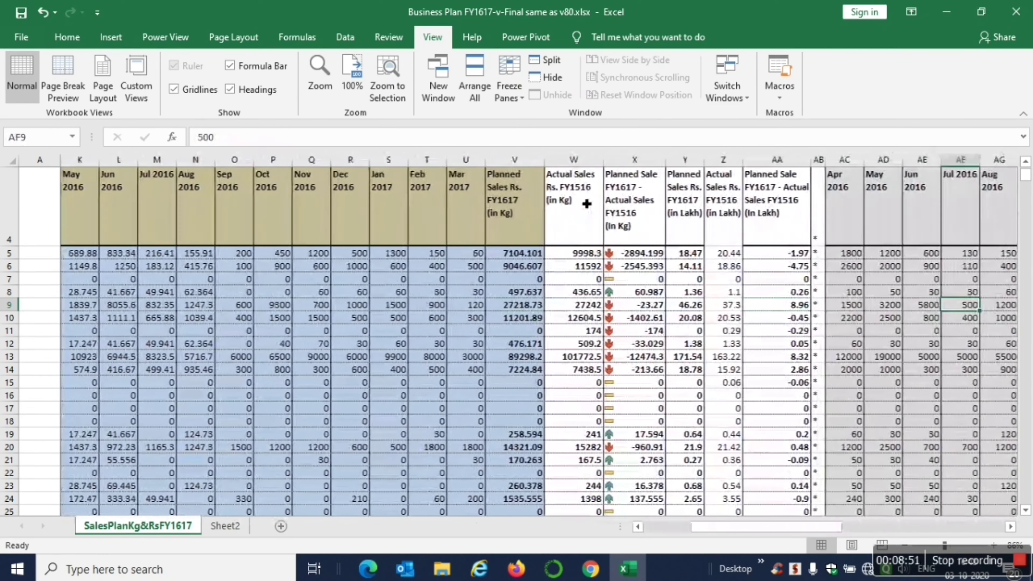
pyautogui.press('Right')
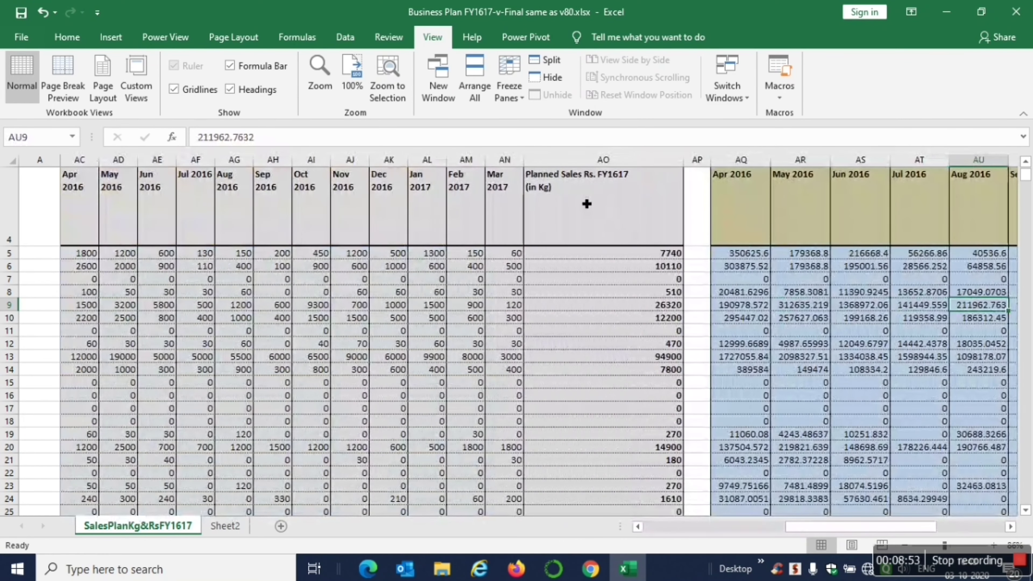
# Step: Return along row 9 from the Aug 2016 column AU to the Powder cell E9, checking how the frozen first column behaves
pyautogui.press('Left')
pyautogui.press('Left')
pyautogui.press('Left')
pyautogui.press('Left')
pyautogui.press('Left')
pyautogui.press('Left')
pyautogui.press('Left')
pyautogui.press('Left')
pyautogui.press('Left')
pyautogui.press('Left')
pyautogui.press('Left')
pyautogui.press('Left')
pyautogui.press('Left')
pyautogui.press('Left')
pyautogui.press('Left')
pyautogui.press('Left')
pyautogui.press('Left')
pyautogui.press('Left')
pyautogui.press('Left')
pyautogui.press('Left')
pyautogui.press('Left')
pyautogui.press('Left')
pyautogui.press('Left')
pyautogui.press('Left')
pyautogui.press('Left')
pyautogui.press('Left')
pyautogui.press('Left')
pyautogui.press('Left')
pyautogui.press('Left')
pyautogui.press('Left')
pyautogui.press('Left')
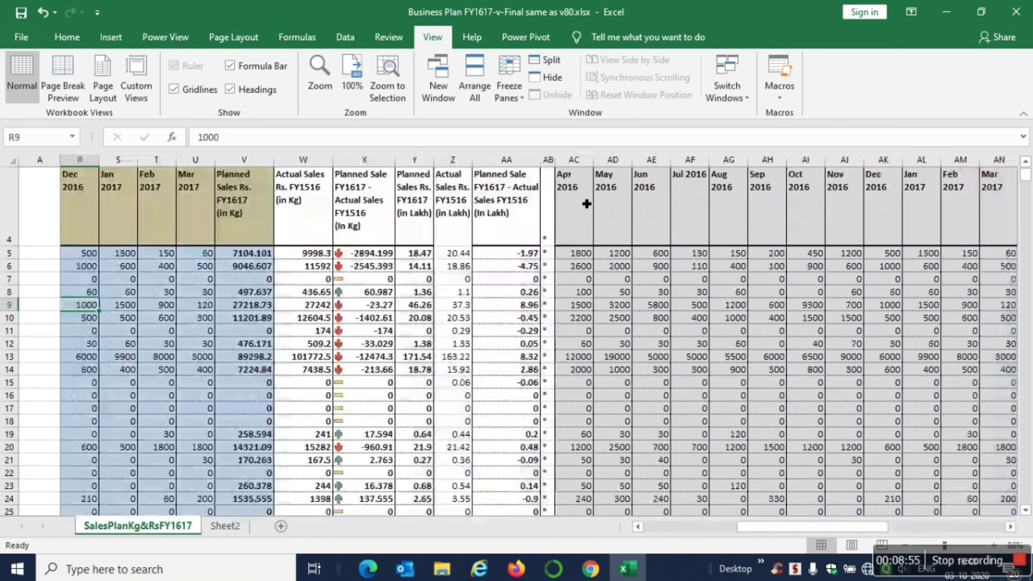
pyautogui.press('Right')
pyautogui.press('Right')
pyautogui.press('Right')
pyautogui.press('Right')
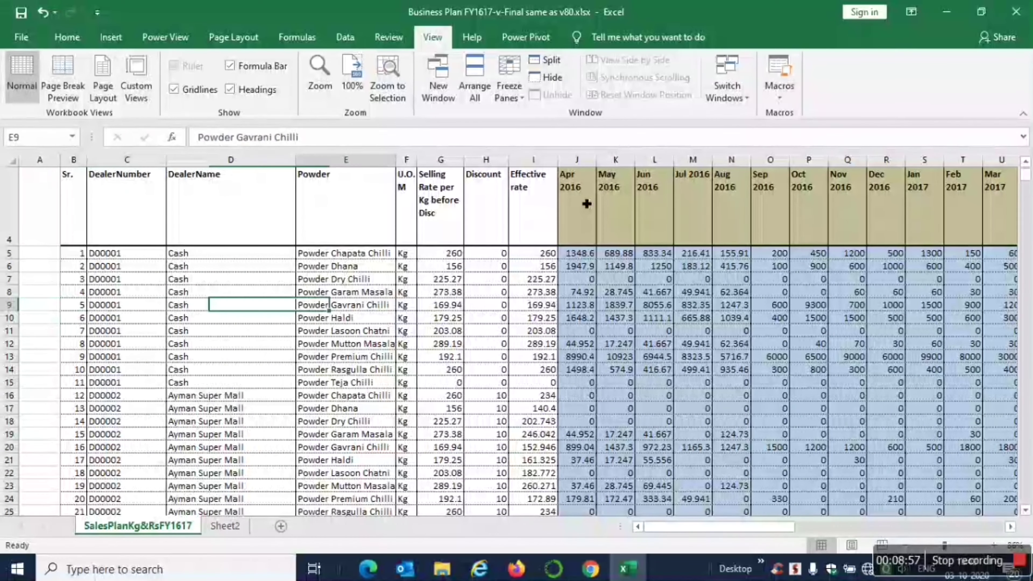
# Step: Unfreeze the panes of the sales plan sheet
pyautogui.click(511, 103)
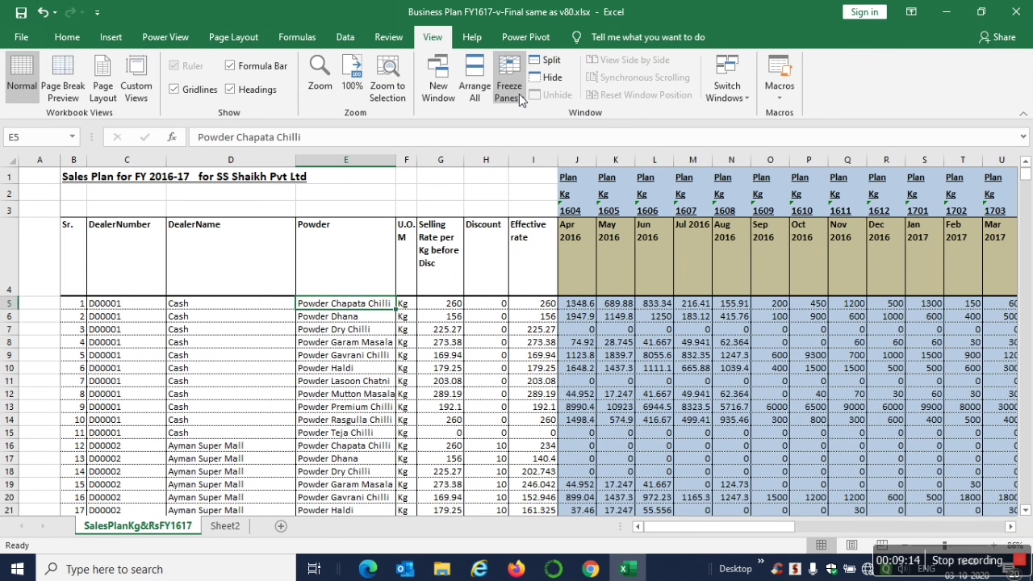
pyautogui.click(519, 94)
pyautogui.click(541, 125)
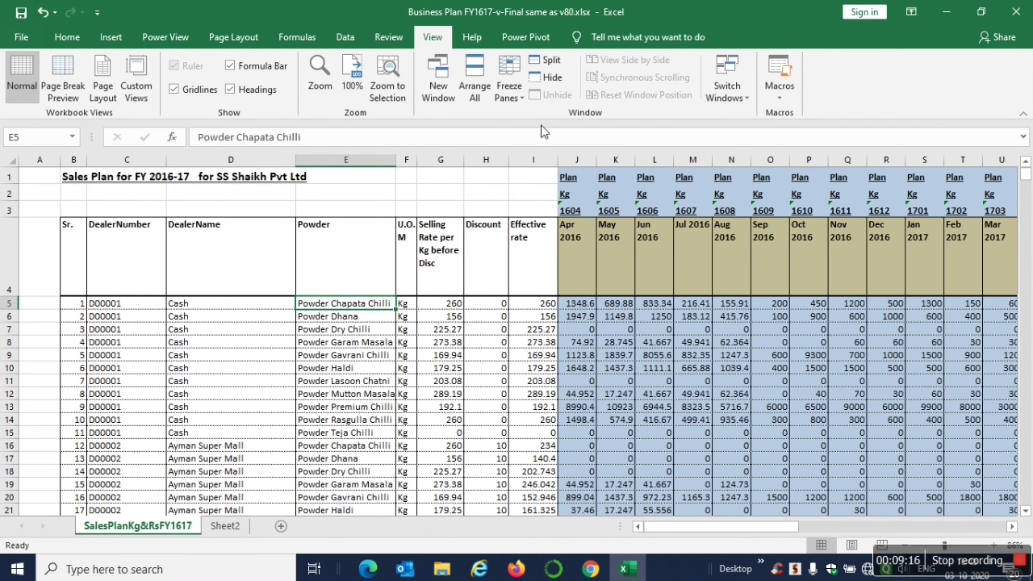
# Step: Select the whole Powder column E and freeze the first column of the sheet
pyautogui.click(361, 246)
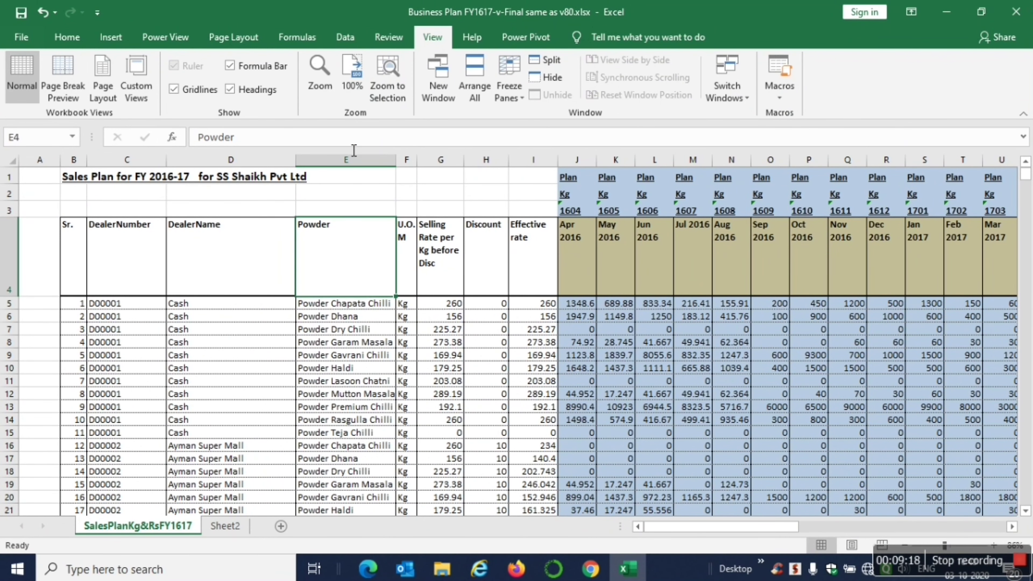
pyautogui.click(352, 159)
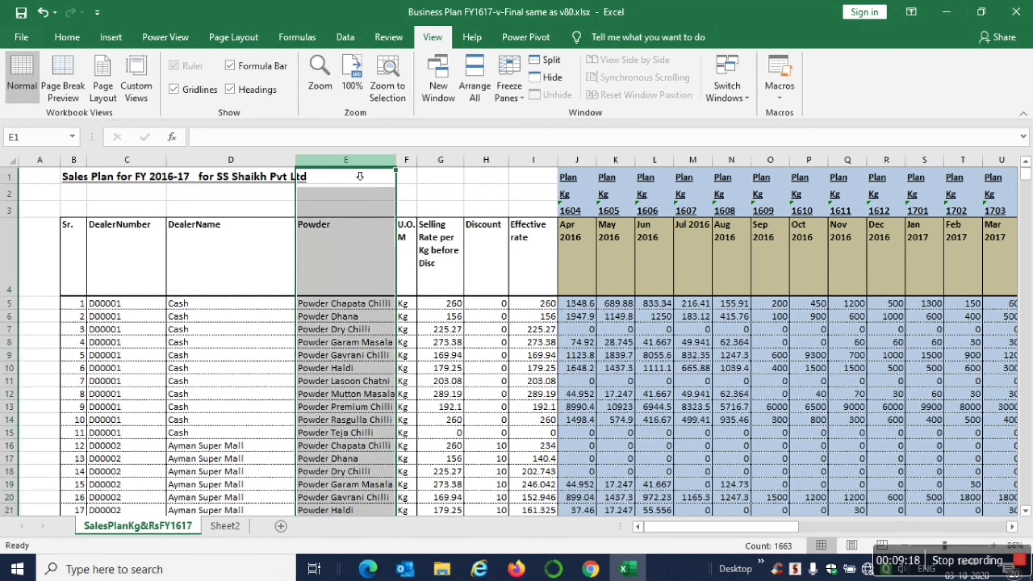
pyautogui.click(507, 92)
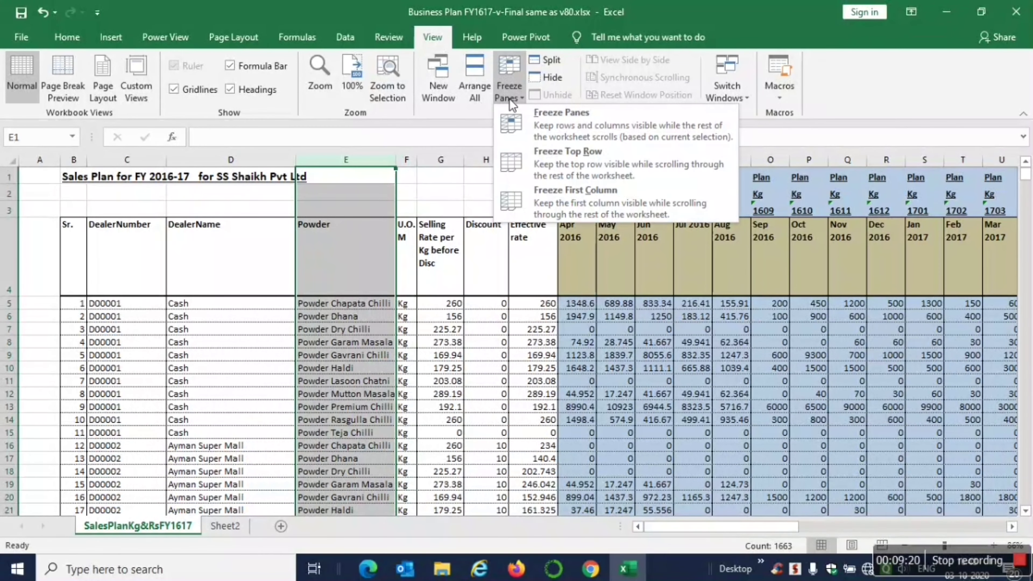
pyautogui.click(580, 197)
# Step: Move along row 1 to the monthly plan columns around R and S to check which column stays frozen
pyautogui.press('Right')
pyautogui.press('Right')
pyautogui.press('Right')
pyautogui.press('Right')
pyautogui.press('Right')
pyautogui.press('Right')
pyautogui.press('Right')
pyautogui.press('Right')
pyautogui.press('Right')
pyautogui.press('Right')
pyautogui.press('Right')
pyautogui.press('Right')
pyautogui.press('Right')
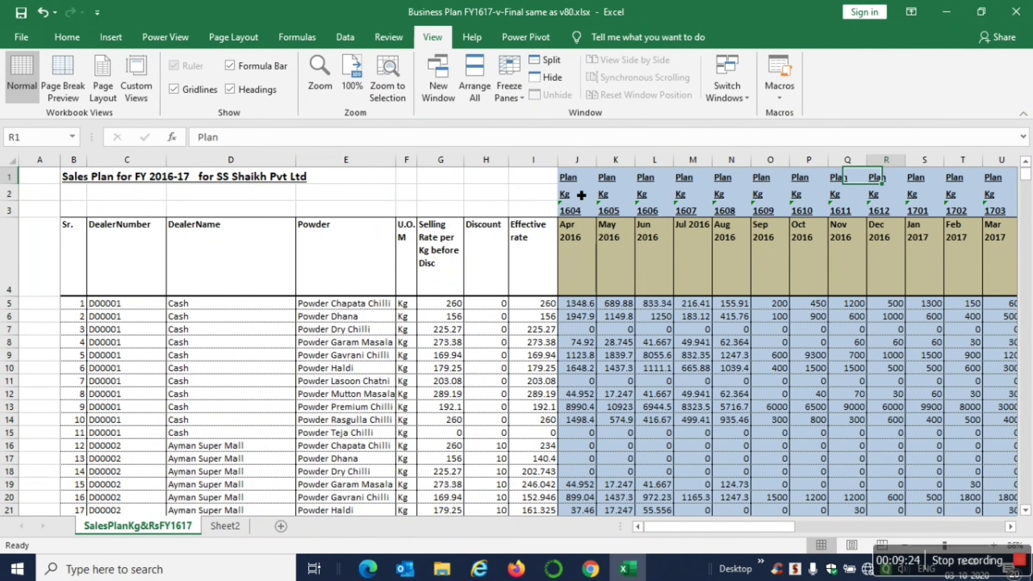
pyautogui.hscroll(5, 581, 195)
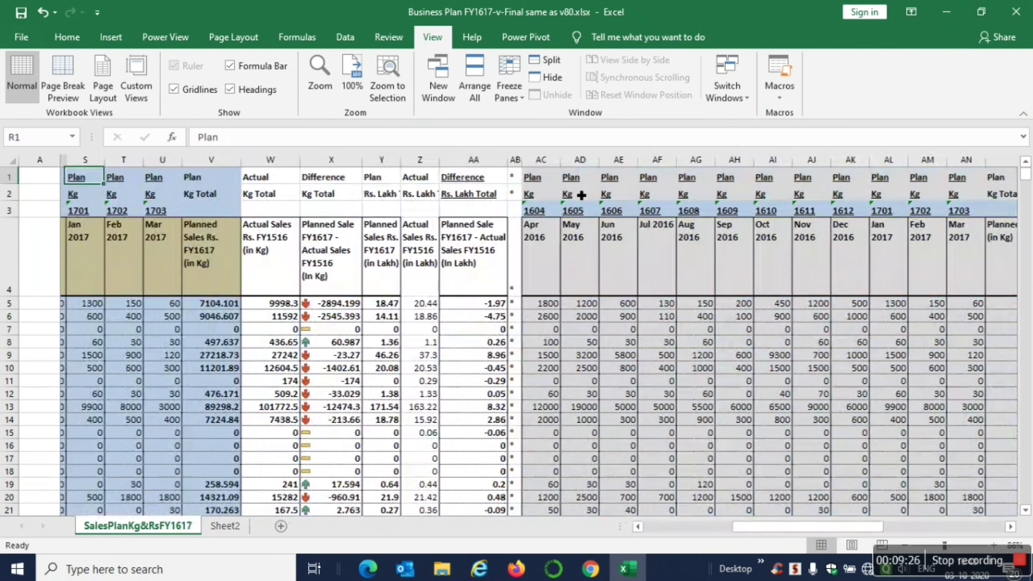
# Step: Return to the start of the sheet, select the empty column A and review the available freeze options
pyautogui.press('Left')
pyautogui.press('Left')
pyautogui.press('Left')
pyautogui.press('Left')
pyautogui.press('Left')
pyautogui.press('Left')
pyautogui.press('Left')
pyautogui.press('Left')
pyautogui.press('Left')
pyautogui.press('Left')
pyautogui.press('Left')
pyautogui.press('Left')
pyautogui.press('Left')
pyautogui.press('Left')
pyautogui.press('Left')
pyautogui.press('Left')
pyautogui.press('Left')
pyautogui.press('Down')
pyautogui.press('Down')
pyautogui.press('Down')
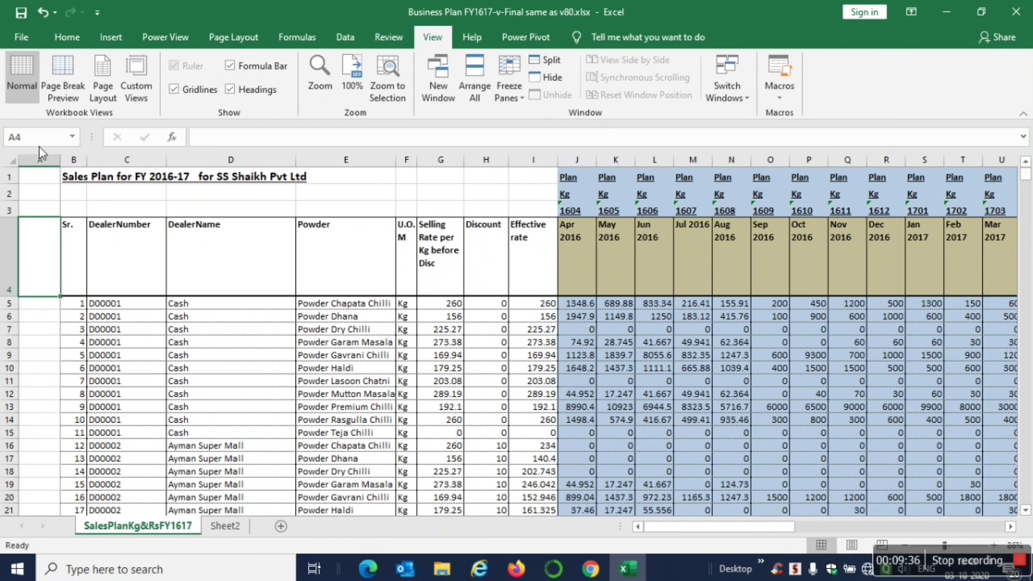
pyautogui.click(40, 158)
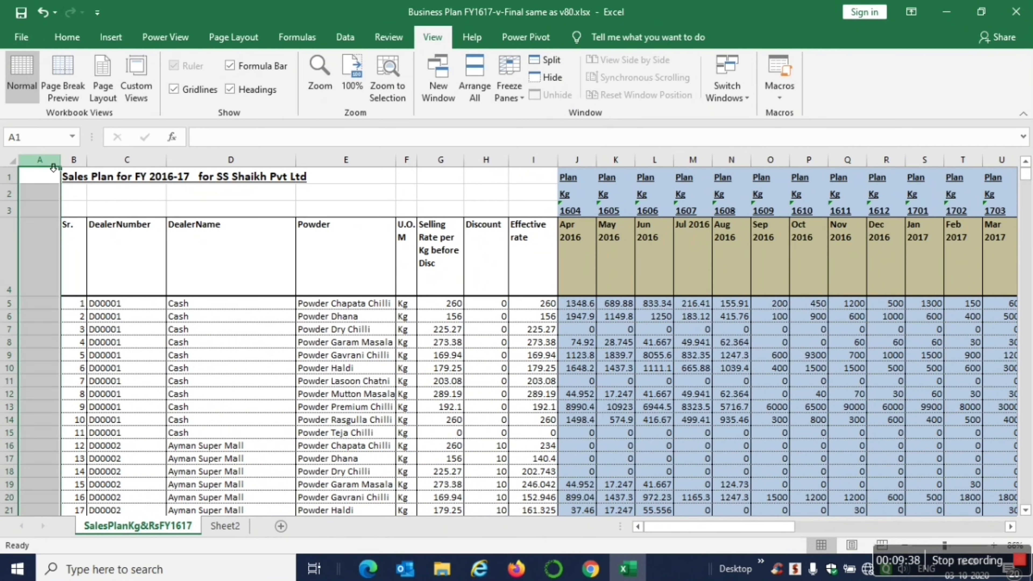
pyautogui.click(505, 98)
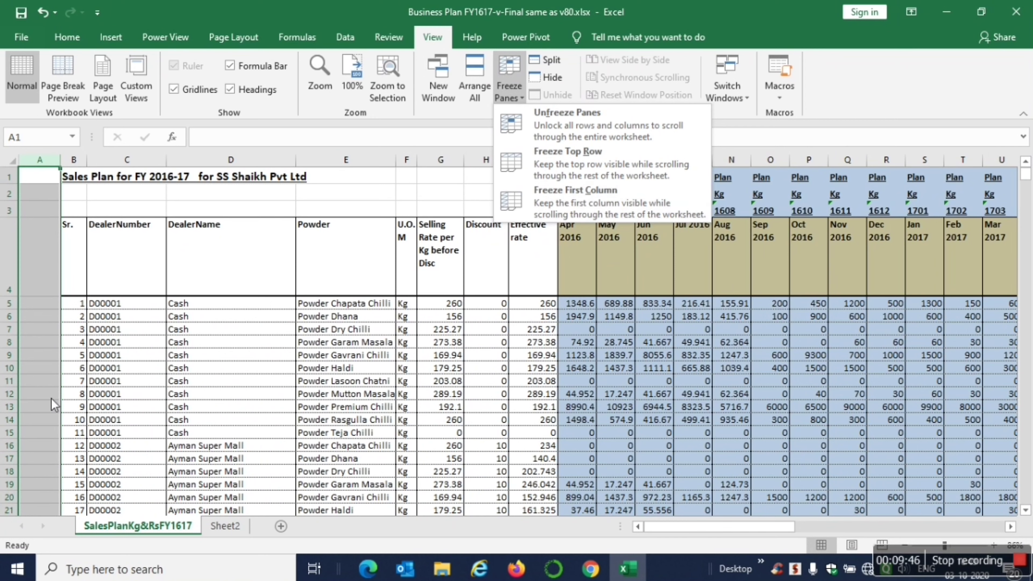
# Step: Enter the marker text AAAA in cell A5 of the empty first column
pyautogui.click(42, 307)
pyautogui.click(47, 309)
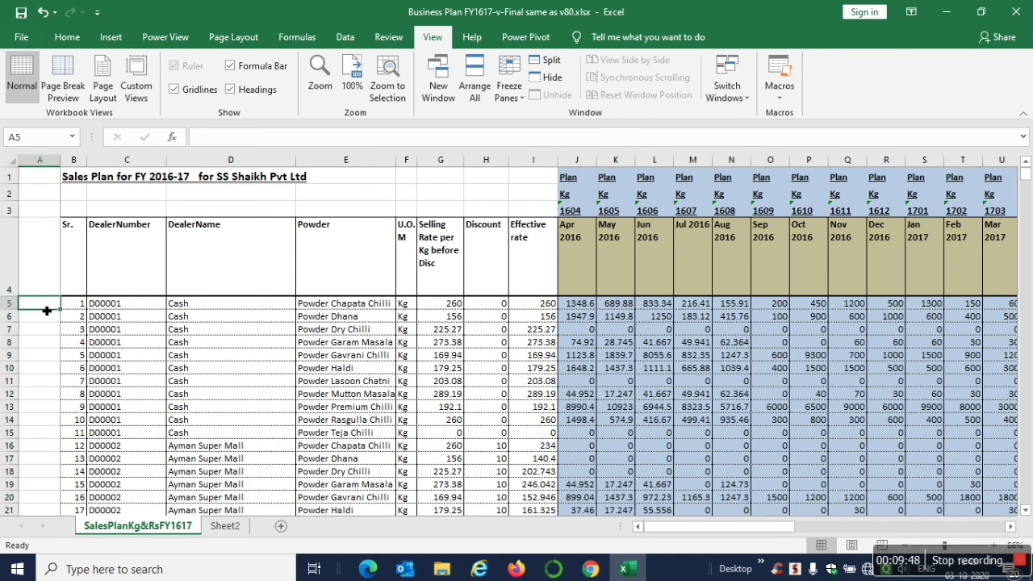
pyautogui.write('AAAA')
pyautogui.press('Tab')
pyautogui.click(47, 309)
# Step: Move along row 5 to the Aug 2016 sales column AU to check whether the AAAA marker in column A stays visible
pyautogui.press('Right')
pyautogui.press('Right')
pyautogui.press('Right')
pyautogui.press('Right')
pyautogui.press('Right')
pyautogui.press('Right')
pyautogui.press('Right')
pyautogui.press('Right')
pyautogui.press('Right')
pyautogui.press('Right')
pyautogui.press('Right')
pyautogui.press('Right')
pyautogui.press('Right')
pyautogui.press('Right')
pyautogui.press('Right')
pyautogui.press('Right')
pyautogui.press('Right')
pyautogui.press('Right')
pyautogui.press('Right')
pyautogui.press('Right')
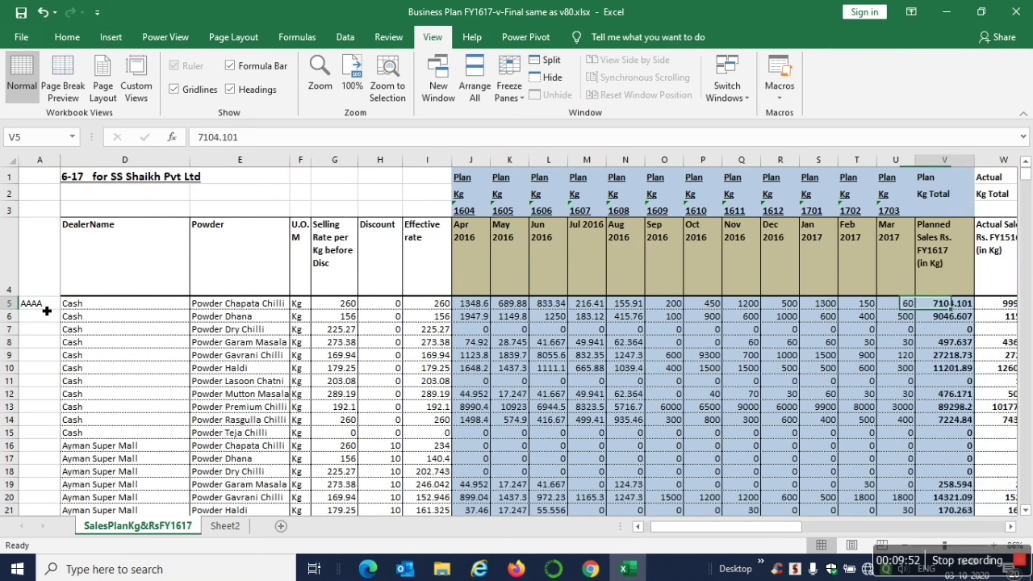
pyautogui.press('Right')
pyautogui.press('Right')
pyautogui.press('Right')
pyautogui.press('Right')
pyautogui.press('Right')
pyautogui.press('Right')
pyautogui.press('Right')
pyautogui.press('Right')
pyautogui.press('Right')
pyautogui.press('Right')
pyautogui.press('Right')
pyautogui.press('Right')
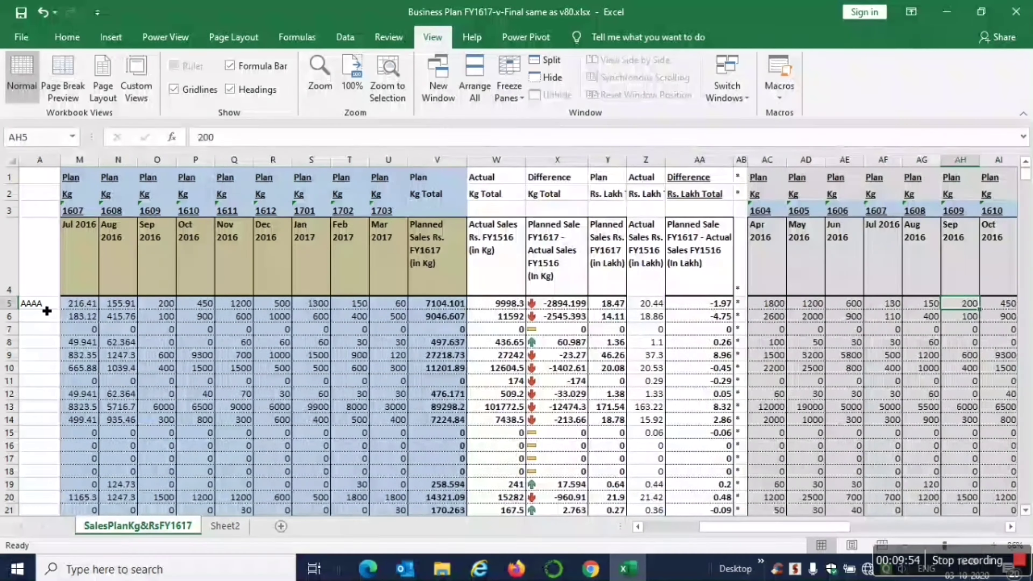
pyautogui.press('Right')
pyautogui.press('Right')
pyautogui.press('Right')
pyautogui.press('Right')
pyautogui.press('Right')
pyautogui.press('Right')
pyautogui.press('Right')
pyautogui.press('Right')
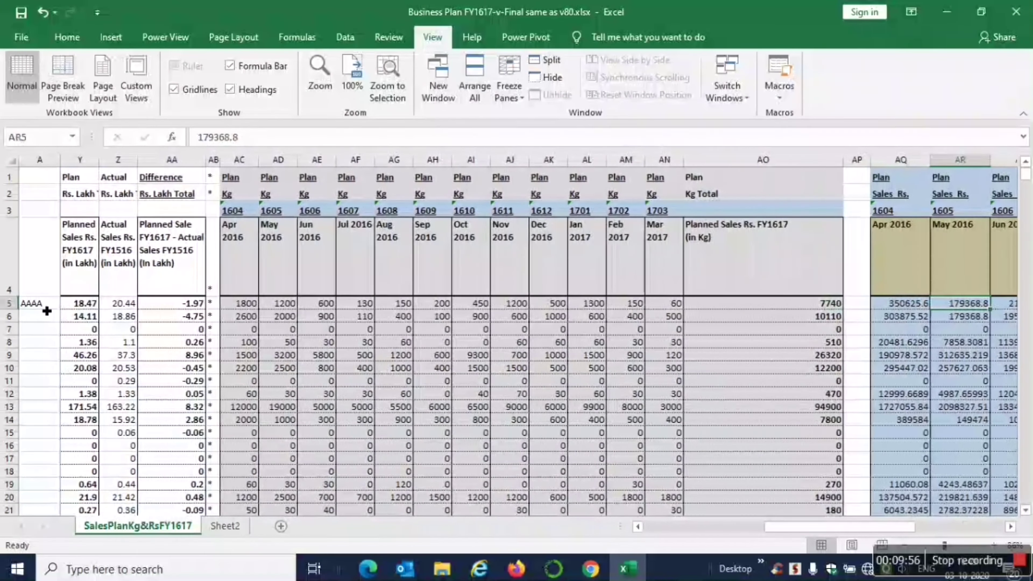
pyautogui.press('Right')
pyautogui.press('Right')
pyautogui.press('Right')
pyautogui.press('Right')
pyautogui.press('Right')
pyautogui.press('Right')
pyautogui.press('Right')
pyautogui.press('Right')
pyautogui.press('Right')
pyautogui.press('Right')
pyautogui.press('Right')
pyautogui.press('Right')
pyautogui.press('Right')
pyautogui.press('Right')
pyautogui.press('Right')
pyautogui.press('Right')
pyautogui.press('Right')
pyautogui.press('Right')
pyautogui.press('Right')
pyautogui.press('Right')
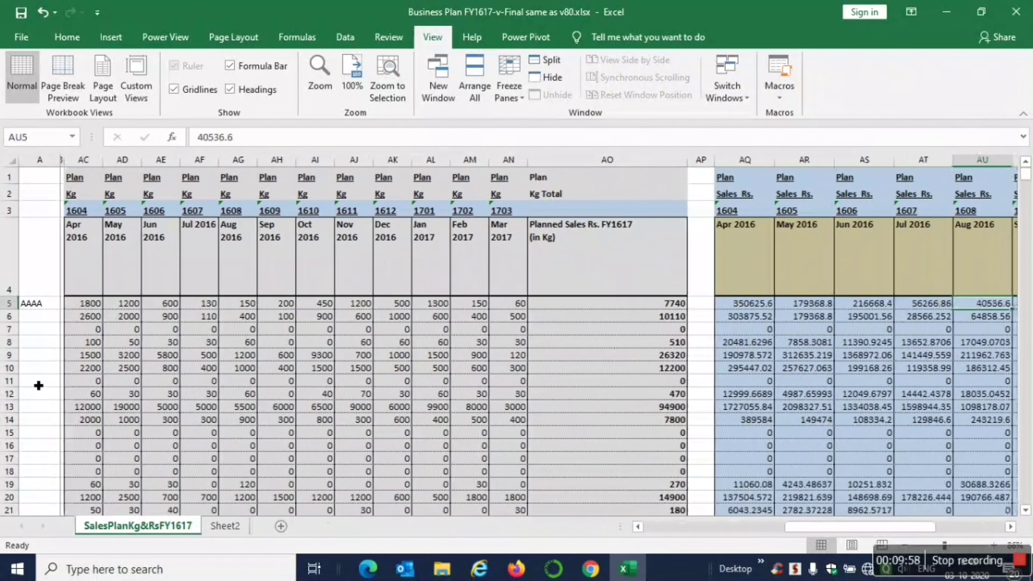
# Step: Move along row 5 past the last sales column, return to column A and clear the AAAA marker from A5
pyautogui.press('Left')
pyautogui.press('Left')
pyautogui.press('Left')
pyautogui.press('Left')
pyautogui.press('Left')
pyautogui.press('Left')
pyautogui.press('Left')
pyautogui.press('Left')
pyautogui.press('Left')
pyautogui.press('Left')
pyautogui.press('Left')
pyautogui.press('Left')
pyautogui.press('Left')
pyautogui.press('Left')
pyautogui.press('Left')
pyautogui.press('Left')
pyautogui.press('Left')
pyautogui.press('Left')
pyautogui.press('Left')
pyautogui.press('Left')
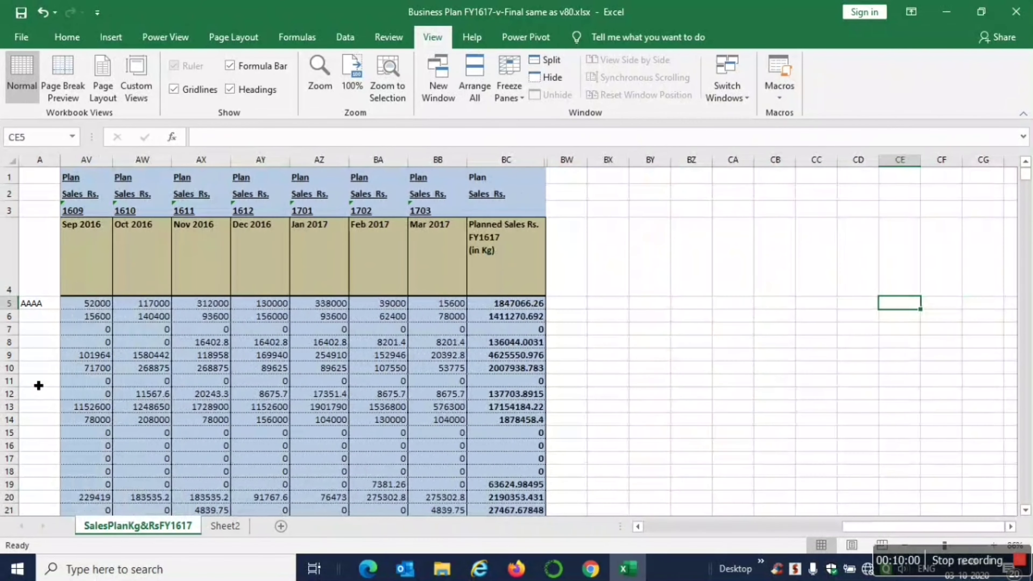
pyautogui.press('Left')
pyautogui.press('Left')
pyautogui.press('Left')
pyautogui.press('Left')
pyautogui.press('Left')
pyautogui.press('Left')
pyautogui.press('Left')
pyautogui.press('Left')
pyautogui.press('Left')
pyautogui.press('Left')
pyautogui.press('Left')
pyautogui.press('Left')
pyautogui.press('Left')
pyautogui.press('Left')
pyautogui.press('Left')
pyautogui.press('Left')
pyautogui.press('Left')
pyautogui.press('Left')
pyautogui.press('Left')
pyautogui.press('Left')
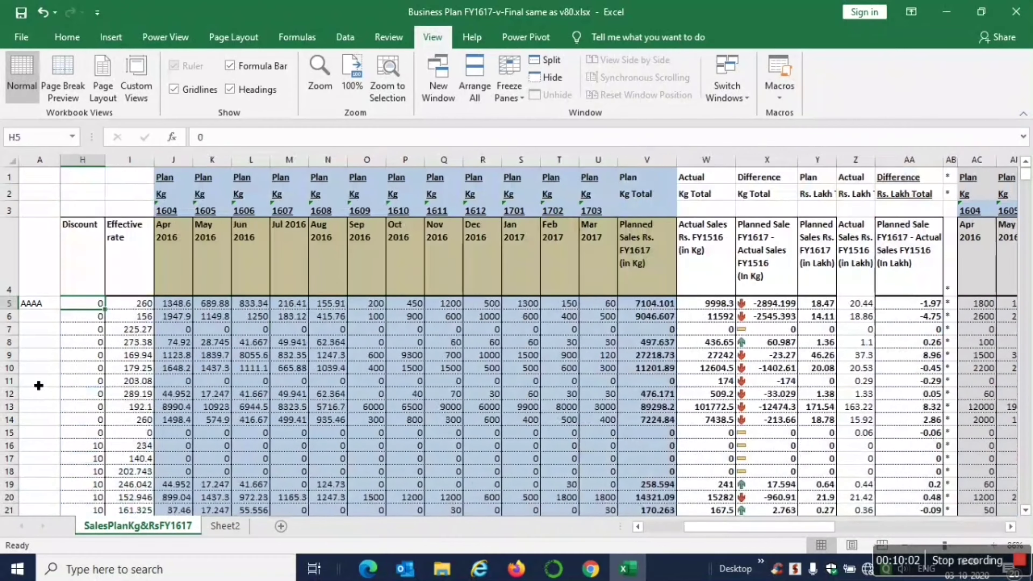
pyautogui.press('Up')
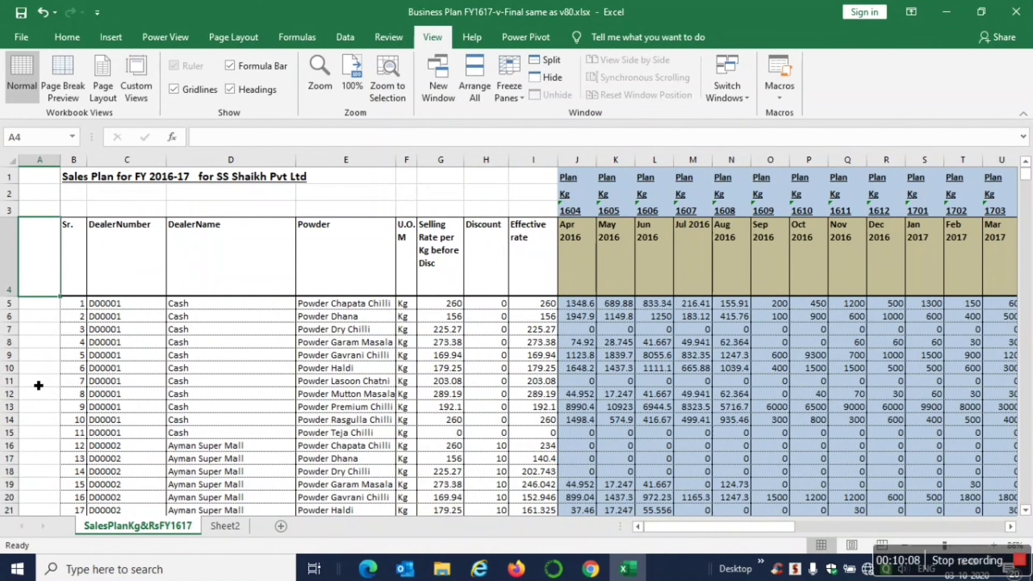
# Step: Select the blank cells C1:C3 above the DealerNumber heading to examine the rows above the table
pyautogui.press('Right')
pyautogui.press('Right')
pyautogui.press('Up')
pyautogui.press('Up')
pyautogui.press('Up')
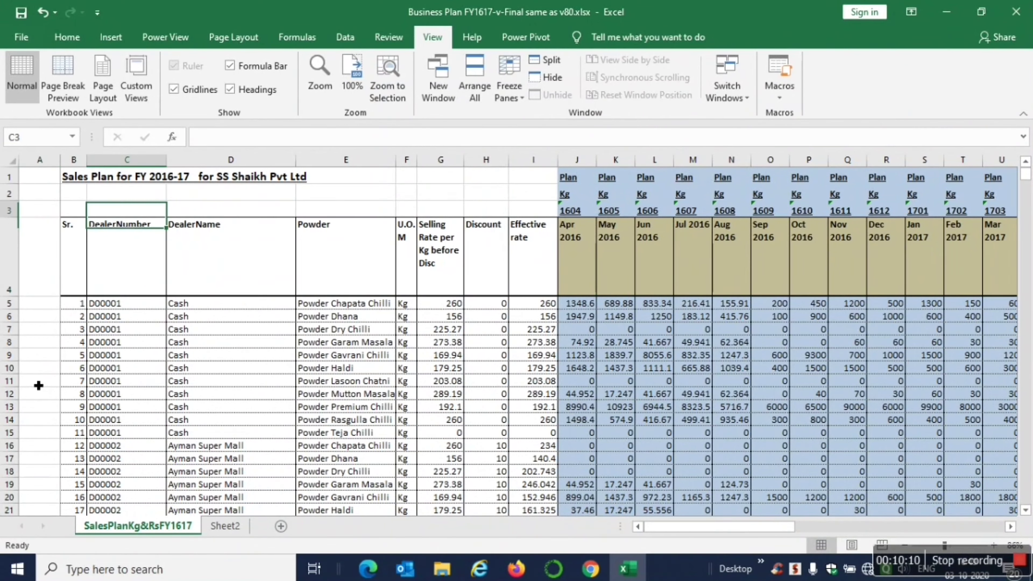
pyautogui.hotkey('shift', 'Down')
pyautogui.hotkey('shift', 'Down')
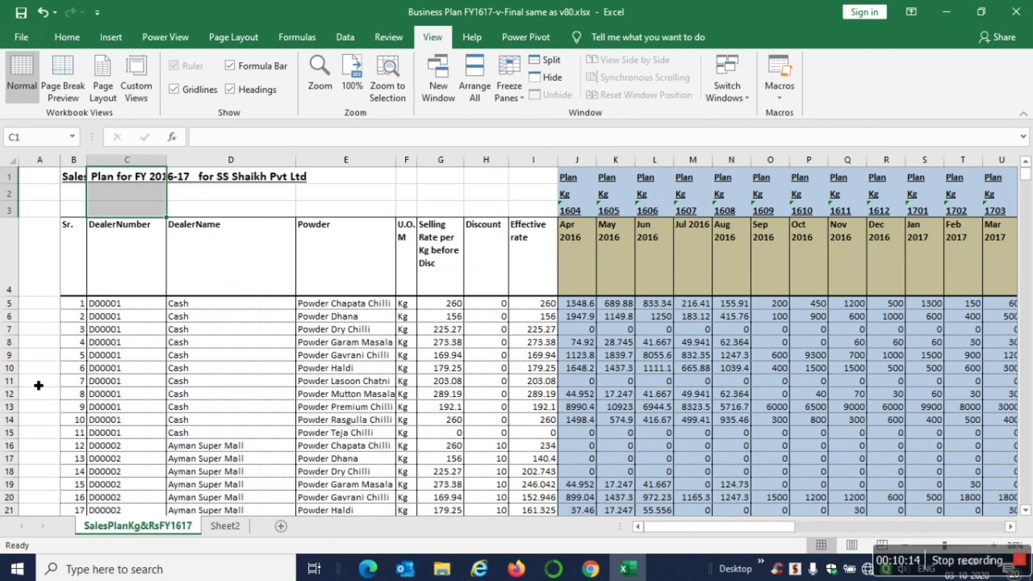
# Step: Select cells B5:E5 in the first data row to mark the columns from Sr. to Powder
pyautogui.press('Down')
pyautogui.press('Down')
pyautogui.press('Down')
pyautogui.press('Down')
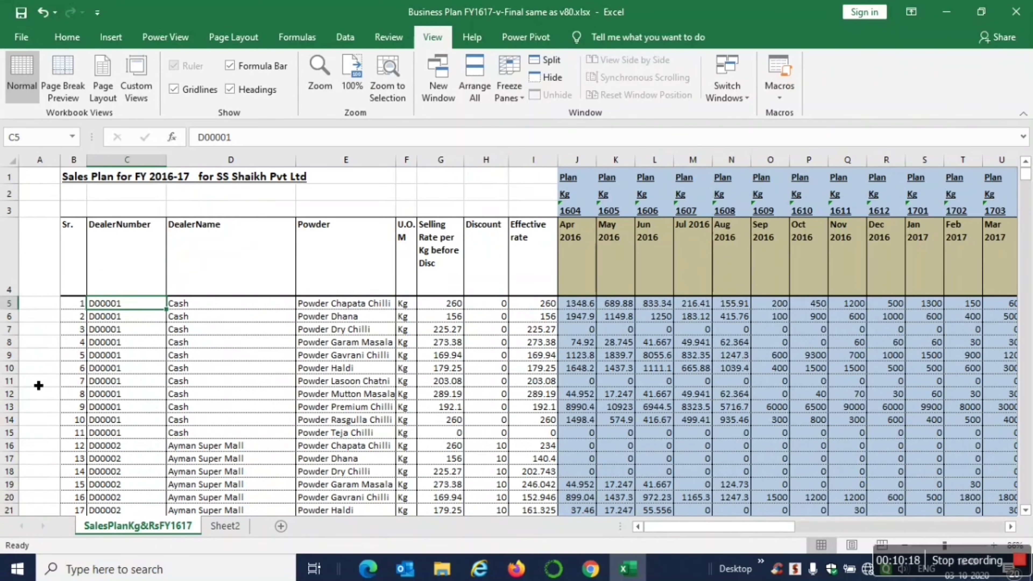
pyautogui.press('Right')
pyautogui.press('Right')
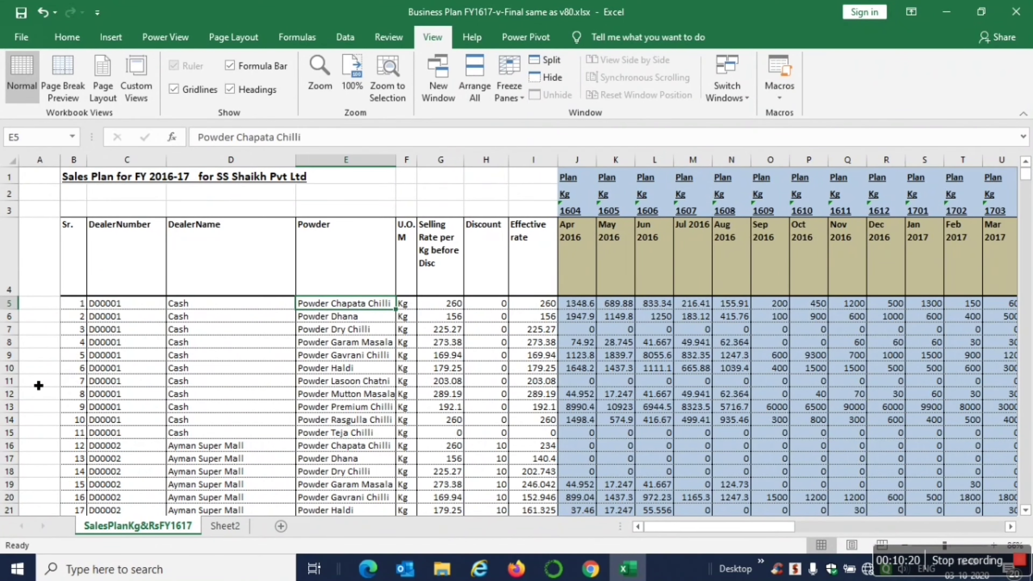
pyautogui.press('Left')
pyautogui.press('Left')
pyautogui.press('Left')
pyautogui.hotkey('shift', 'Right')
pyautogui.hotkey('shift', 'Right')
pyautogui.hotkey('shift', 'Right')
pyautogui.hotkey('shift', 'Right')
pyautogui.hotkey('shift', 'Right')
pyautogui.hotkey('shift', 'Left')
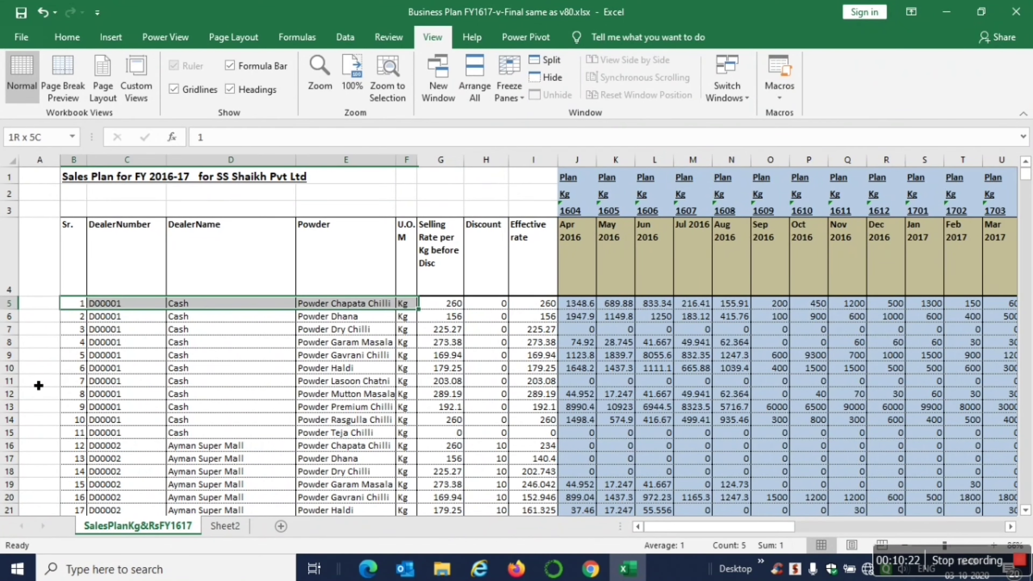
pyautogui.hotkey('shift', 'Left')
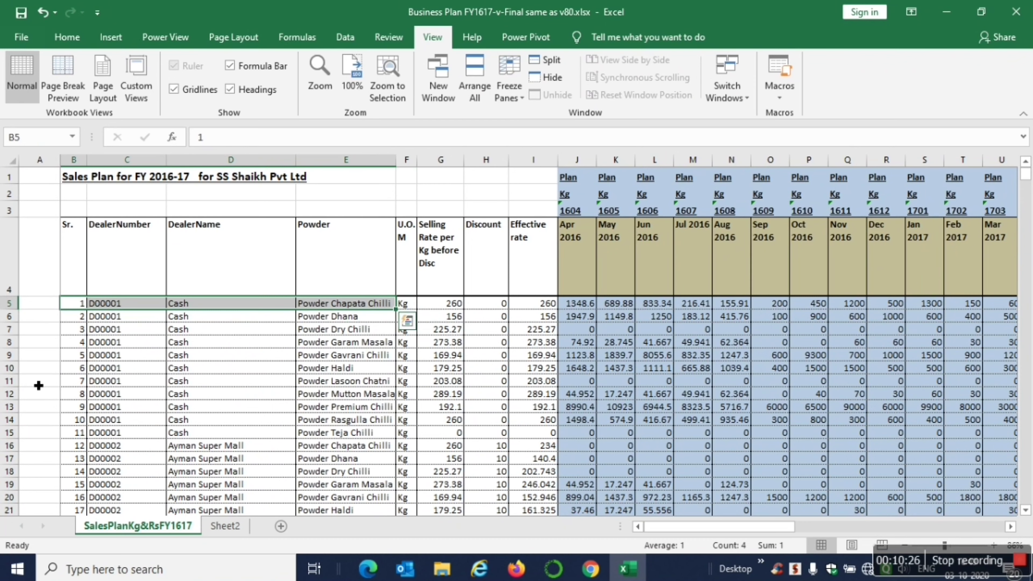
# Step: Highlight columns A to E, and rows 1 to 4, as the areas to keep frozen
pyautogui.moveTo(346, 161); pyautogui.dragTo(55, 175)
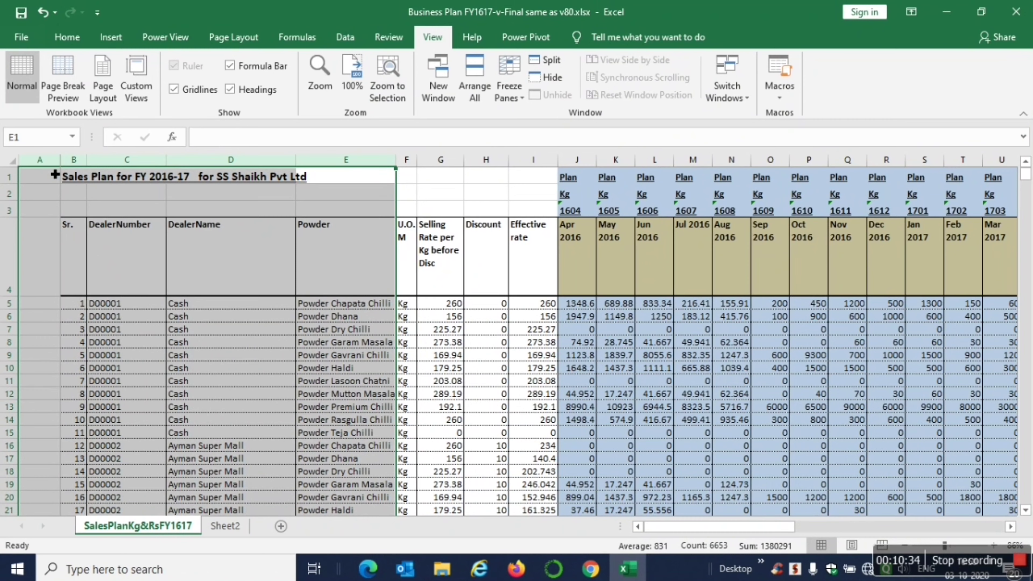
pyautogui.click(176, 266)
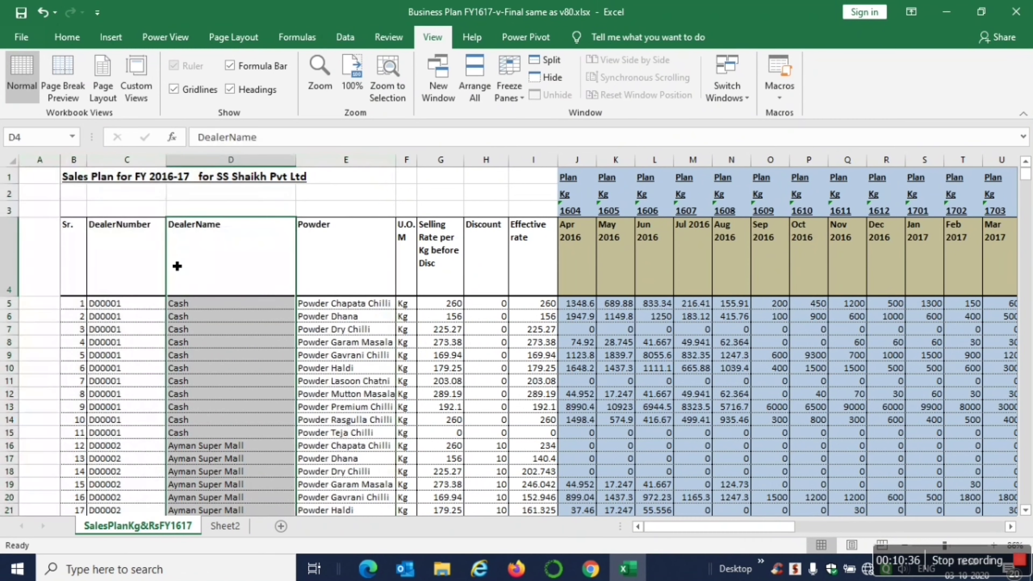
pyautogui.moveTo(14, 287); pyautogui.dragTo(9, 176)
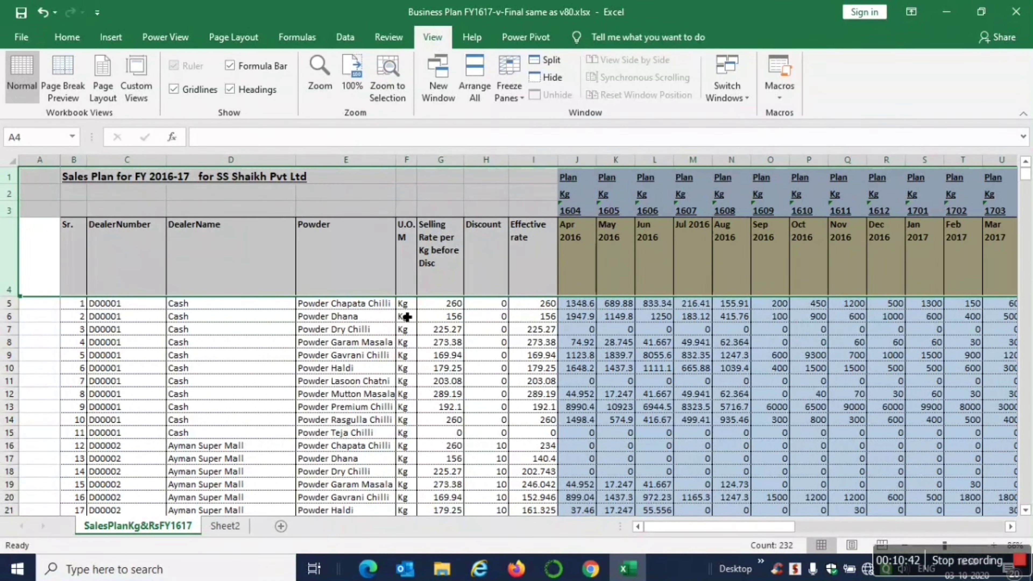
# Step: Examine the U.O.M column F and heading row 4 to locate the cell that marks the freeze position
pyautogui.click(357, 308)
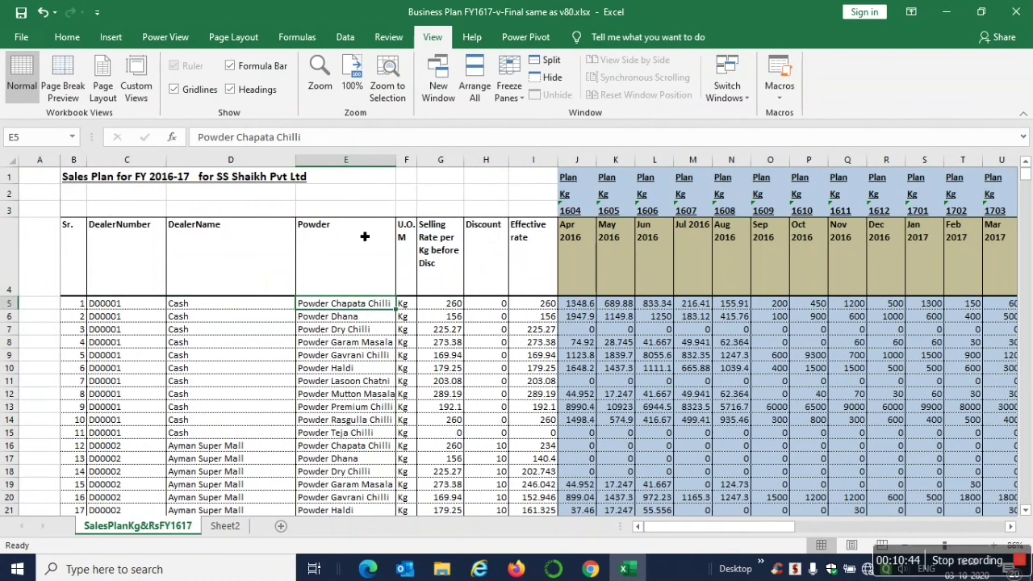
pyautogui.click(408, 306)
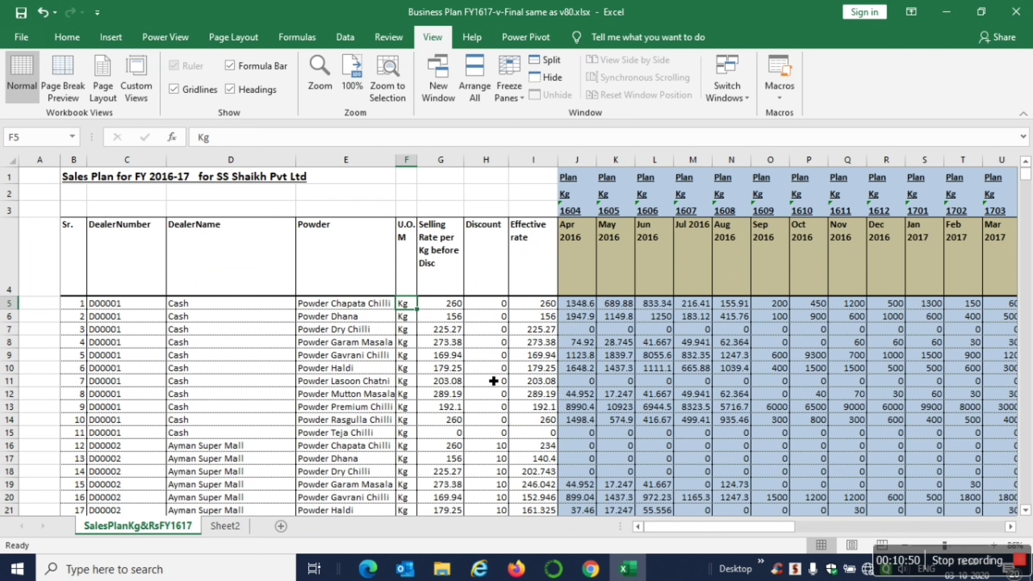
pyautogui.click(420, 279)
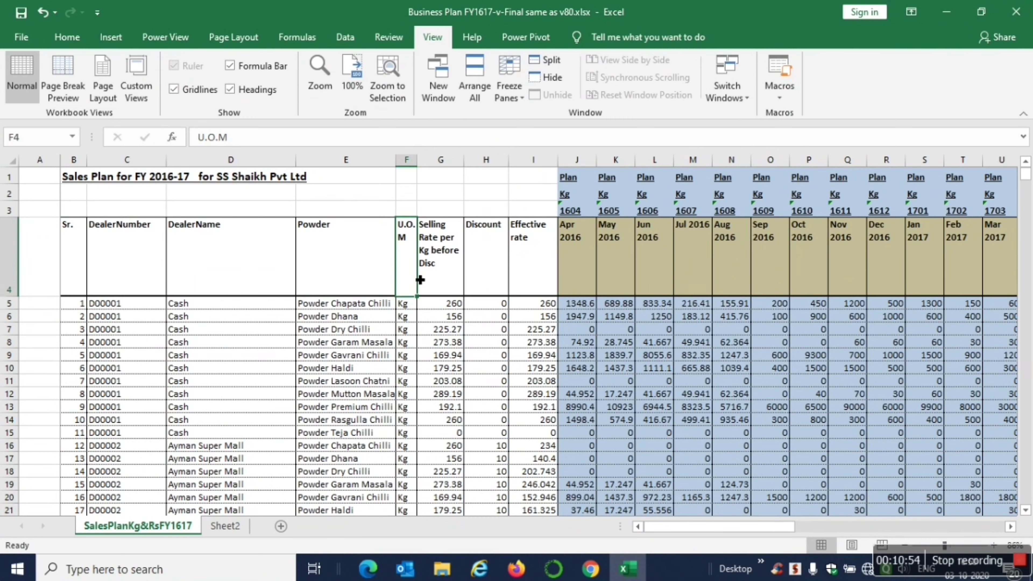
pyautogui.press('Down')
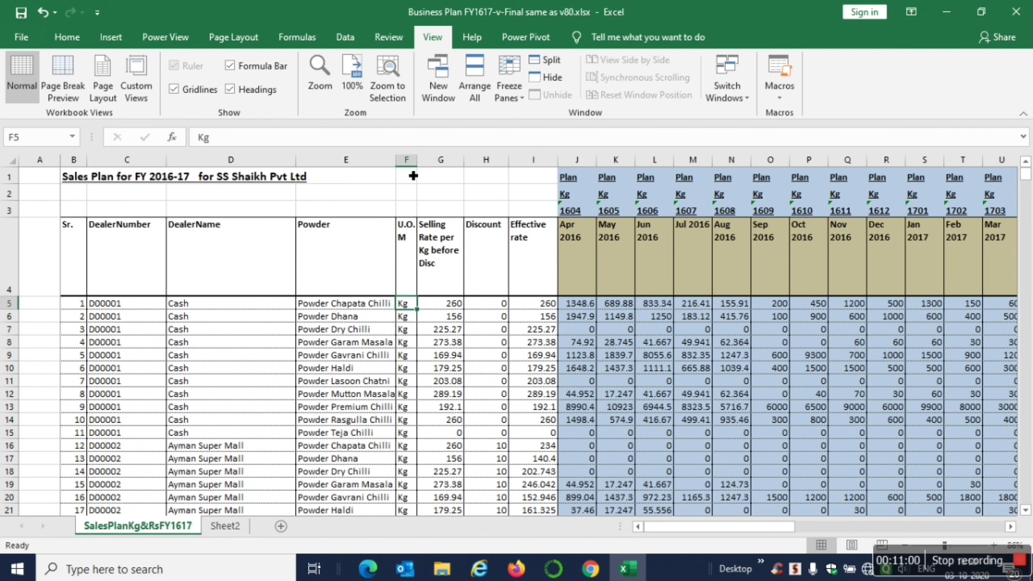
pyautogui.click(419, 169)
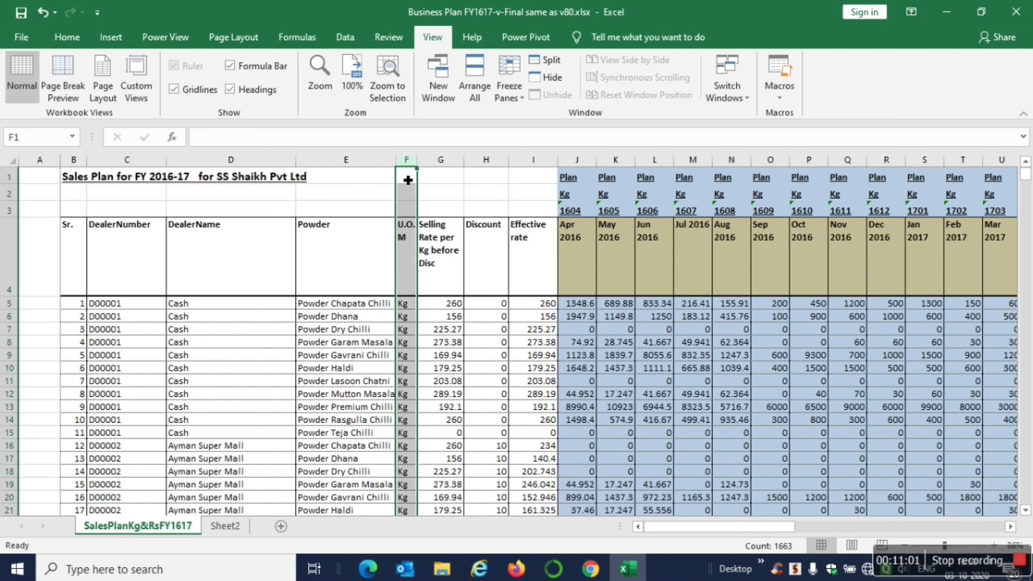
pyautogui.click(29, 278)
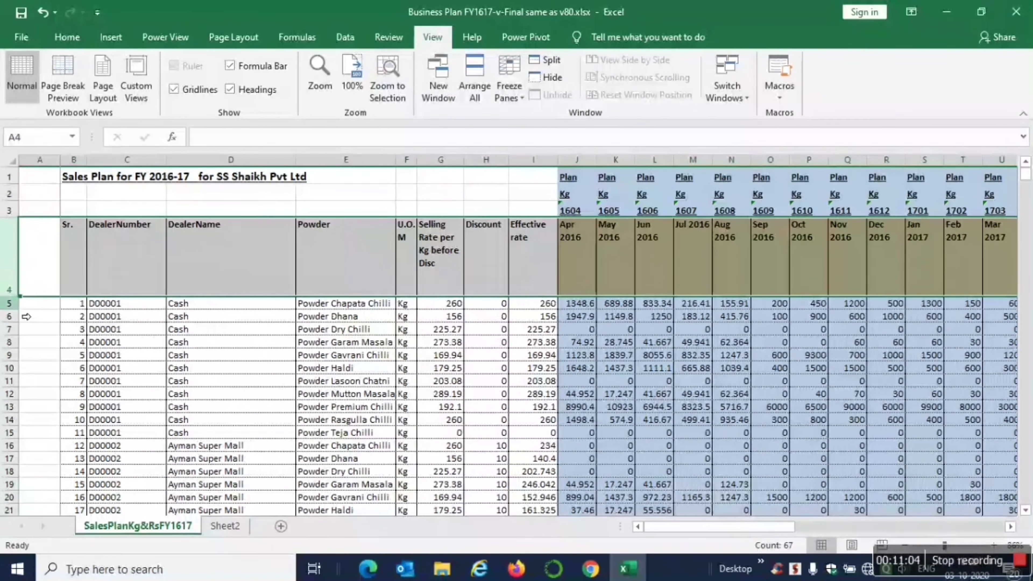
# Step: Remove the existing freeze and freeze panes at cell F5, covering rows 1 to 4 and columns A to E
pyautogui.click(406, 309)
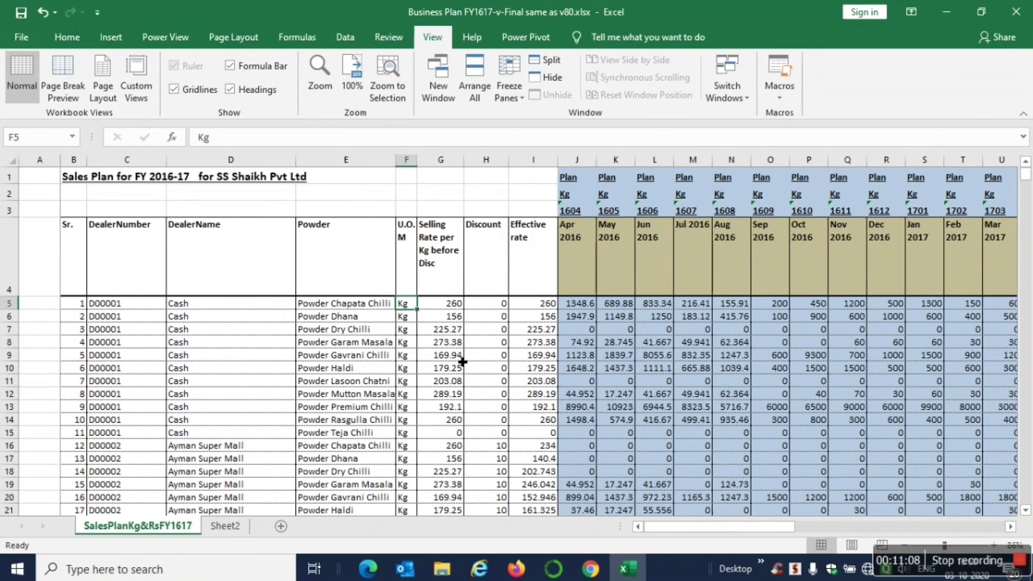
pyautogui.click(511, 96)
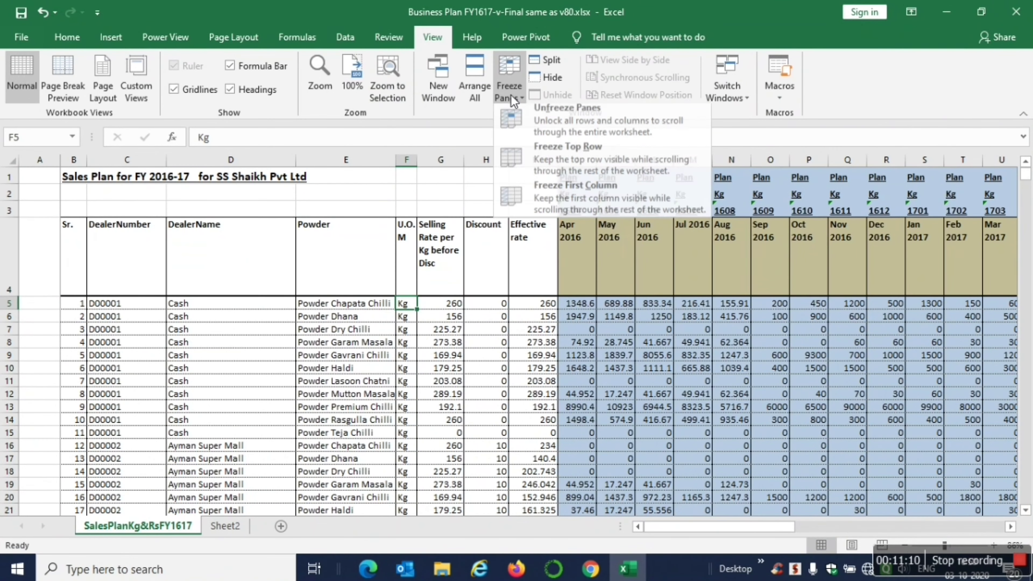
pyautogui.click(526, 109)
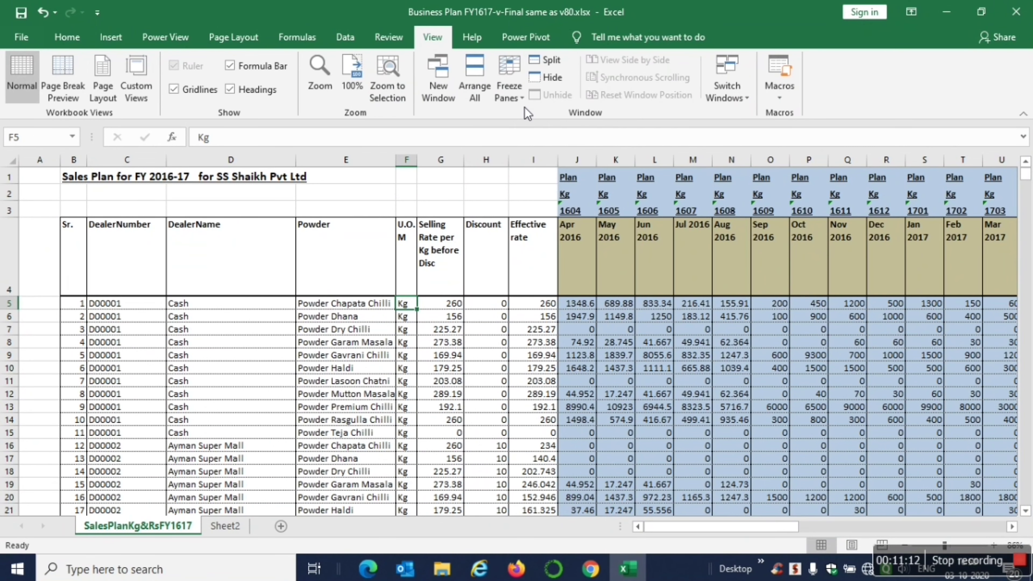
pyautogui.click(513, 97)
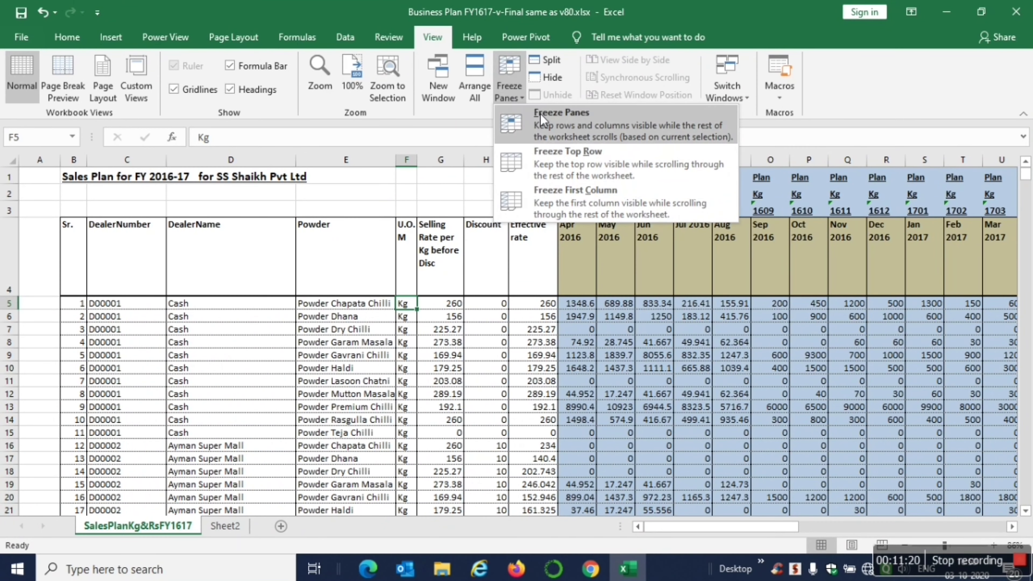
pyautogui.click(562, 120)
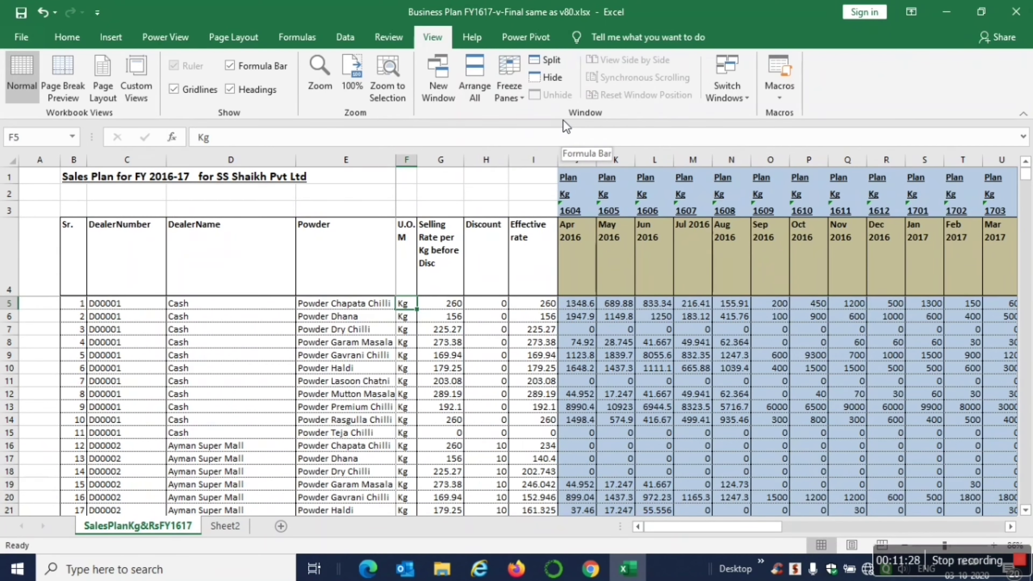
# Step: Check the freeze boundaries around cell F5 against the U.O.M column and heading row 4
pyautogui.press('Down')
pyautogui.press('Down')
pyautogui.press('Down')
pyautogui.press('Down')
pyautogui.press('Down')
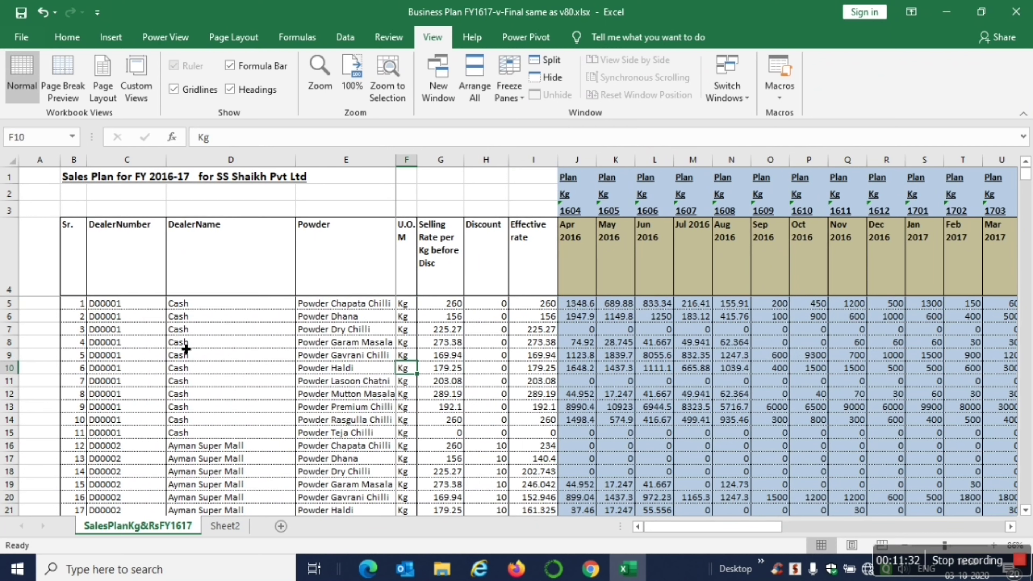
pyautogui.click(406, 306)
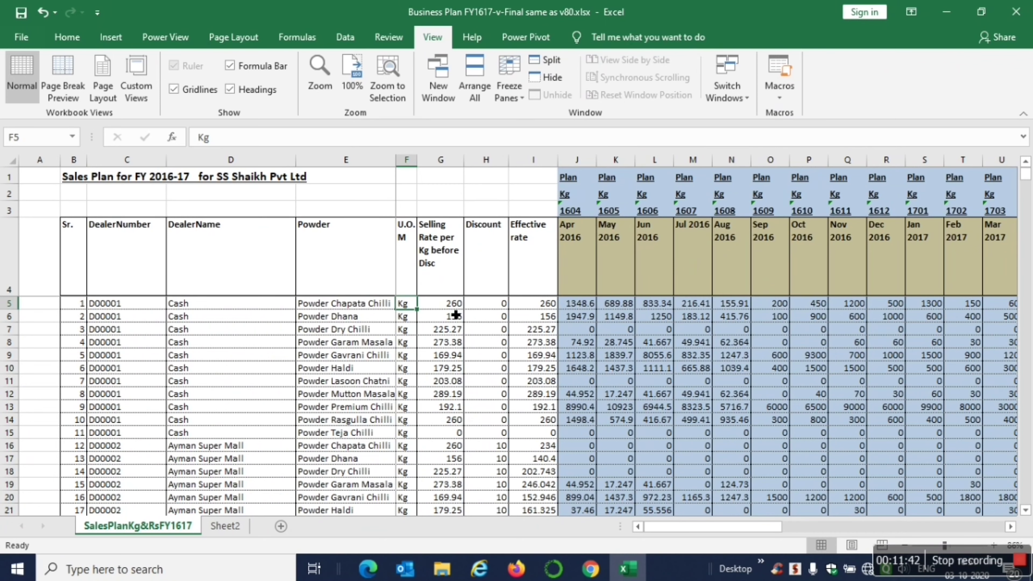
pyautogui.press('Right')
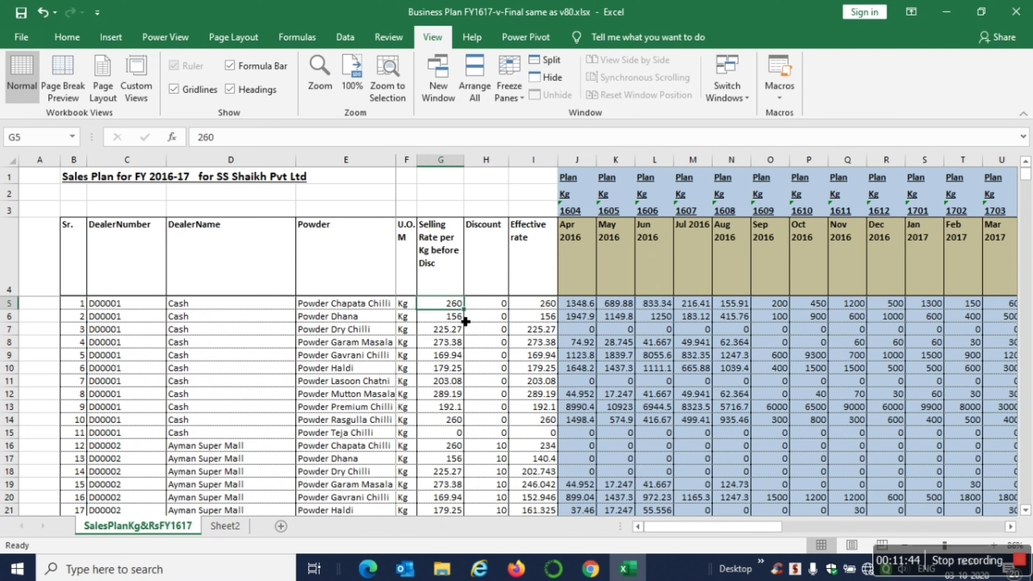
pyautogui.press('Left')
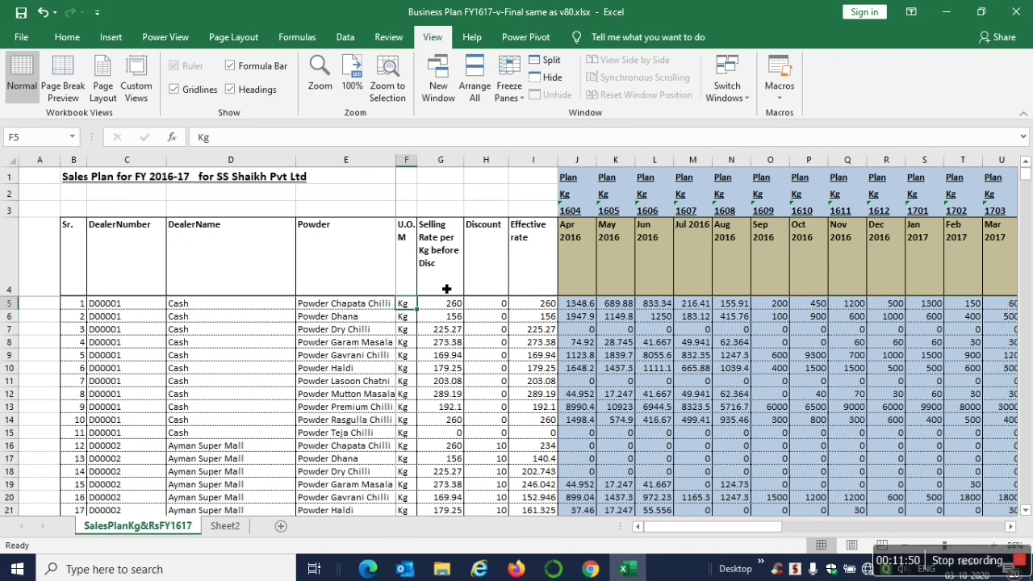
pyautogui.click(13, 277)
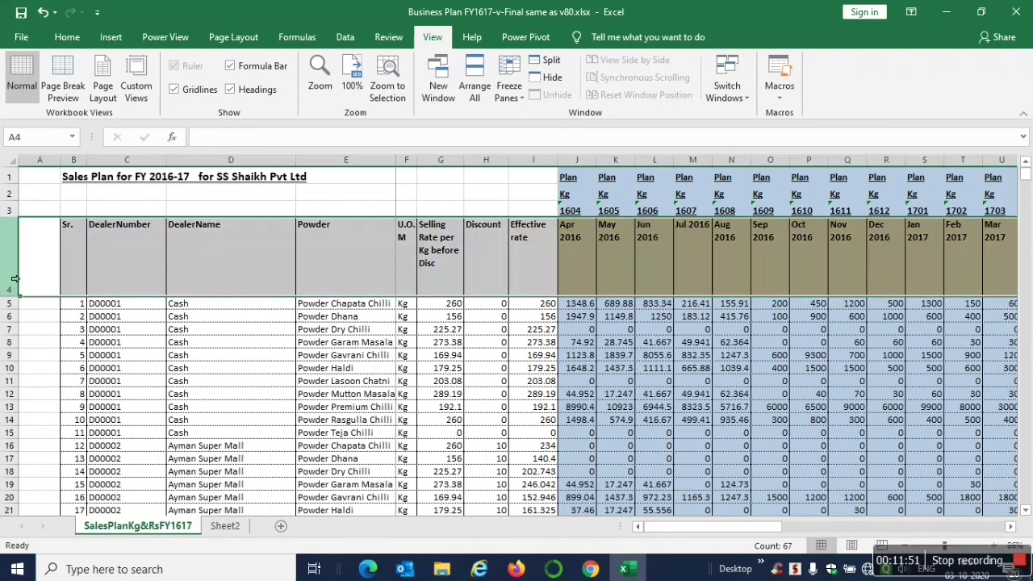
pyautogui.click(410, 309)
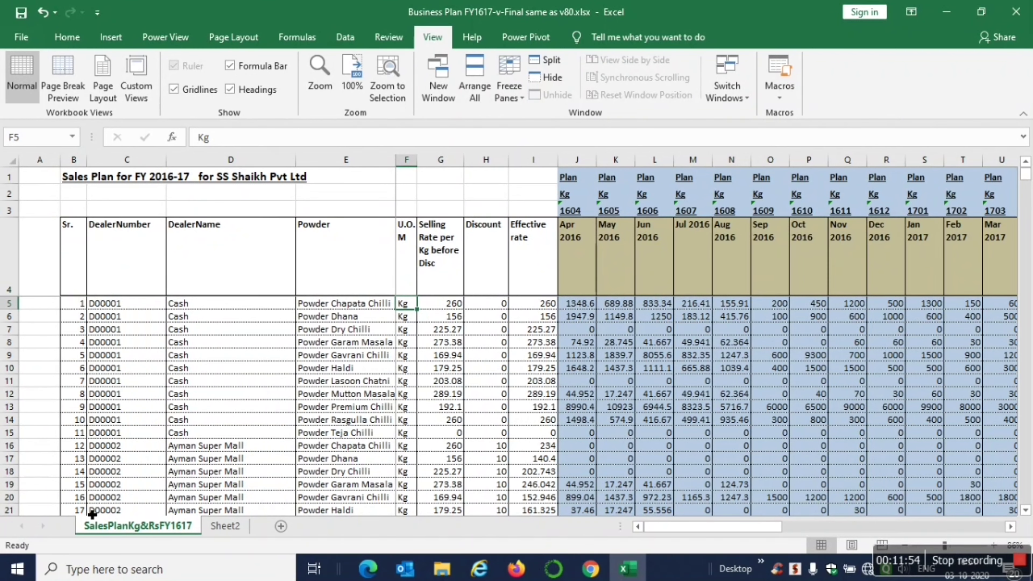
# Step: Move down column F to row 132 to check whether heading rows 1 to 4 stay visible
pyautogui.click(405, 500)
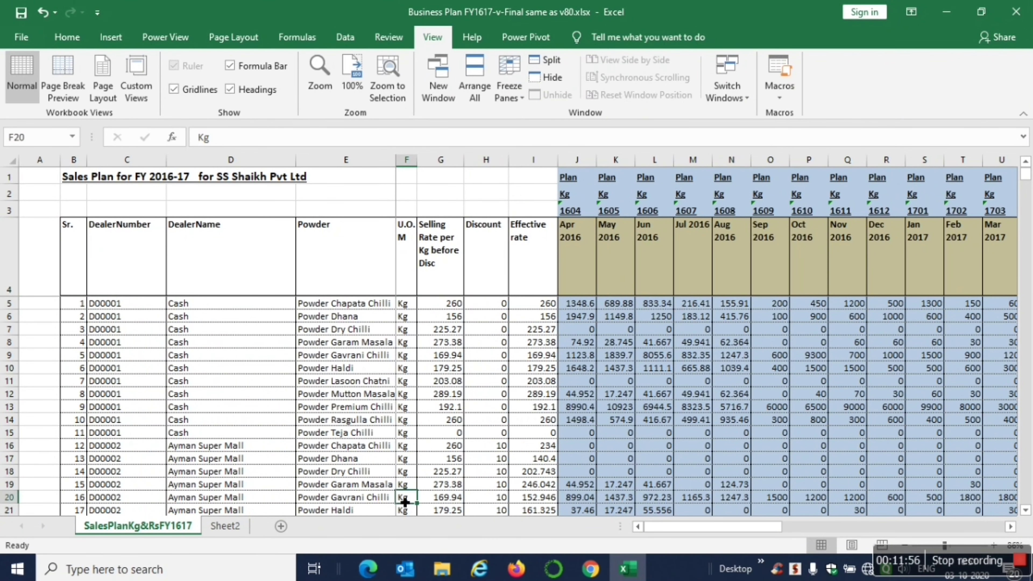
pyautogui.press('Down')
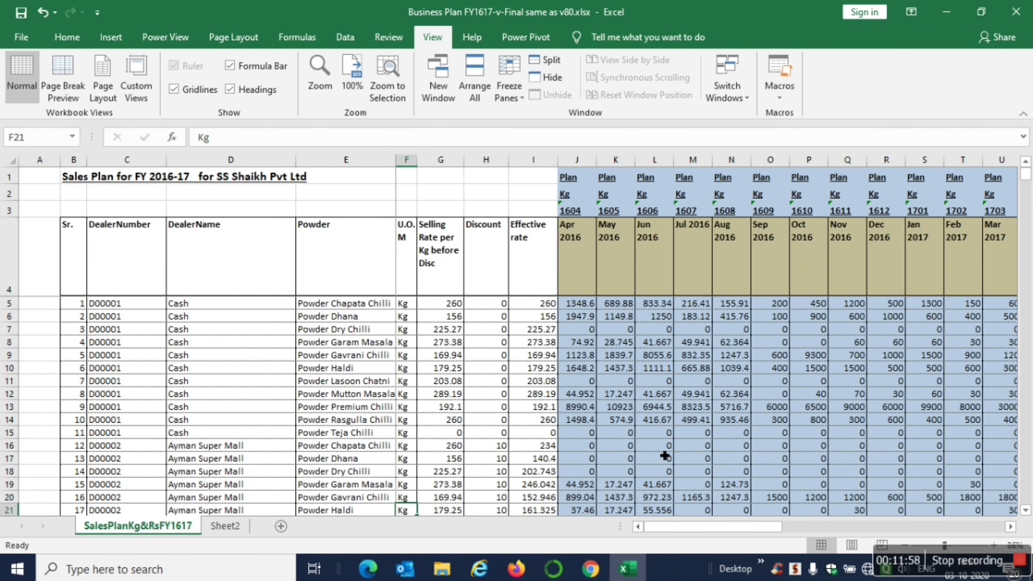
pyautogui.press('Down')
pyautogui.press('Down')
pyautogui.press('Down')
pyautogui.press('Down')
pyautogui.press('Down')
pyautogui.press('Down')
pyautogui.press('Down')
pyautogui.press('Down')
pyautogui.press('Down')
pyautogui.press('Down')
pyautogui.press('Down')
pyautogui.press('Down')
pyautogui.press('Down')
pyautogui.press('Down')
pyautogui.press('Down')
pyautogui.press('Down')
pyautogui.press('Down')
pyautogui.press('Down')
pyautogui.press('Down')
pyautogui.press('Down')
pyautogui.press('Down')
pyautogui.press('Down')
pyautogui.press('Down')
pyautogui.press('Down')
pyautogui.press('Down')
pyautogui.press('Down')
pyautogui.press('Down')
pyautogui.press('Down')
pyautogui.press('Down')
pyautogui.press('Down')
pyautogui.press('Down')
pyautogui.press('Down')
pyautogui.press('Down')
pyautogui.press('Down')
pyautogui.press('Down')
pyautogui.press('Down')
pyautogui.press('Down')
pyautogui.press('Down')
pyautogui.press('Down')
pyautogui.press('Down')
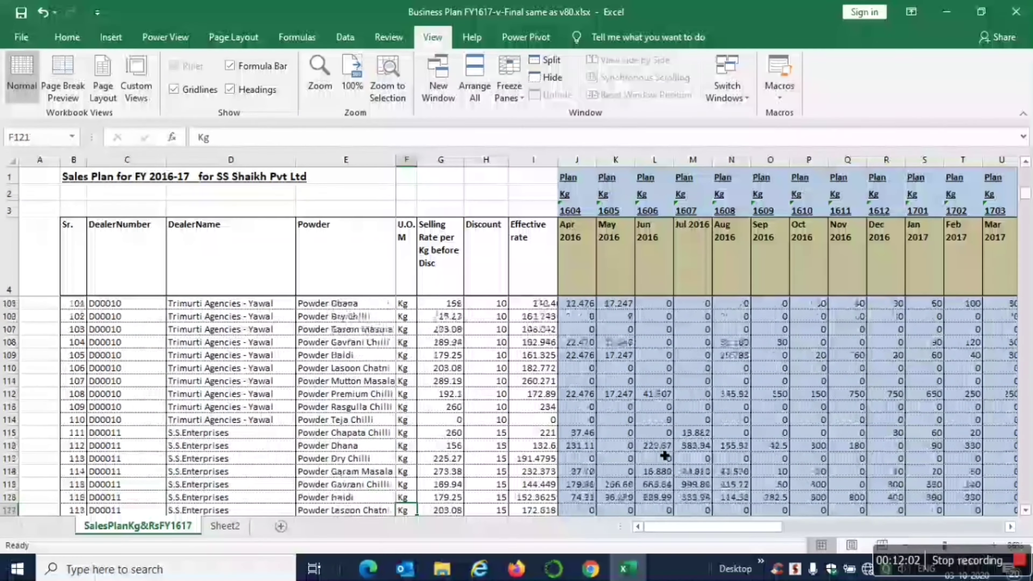
pyautogui.press('Down')
pyautogui.press('Down')
pyautogui.press('Down')
pyautogui.press('Down')
pyautogui.press('Down')
pyautogui.press('Down')
pyautogui.press('Down')
pyautogui.press('Down')
pyautogui.press('Down')
pyautogui.press('Down')
pyautogui.press('Down')
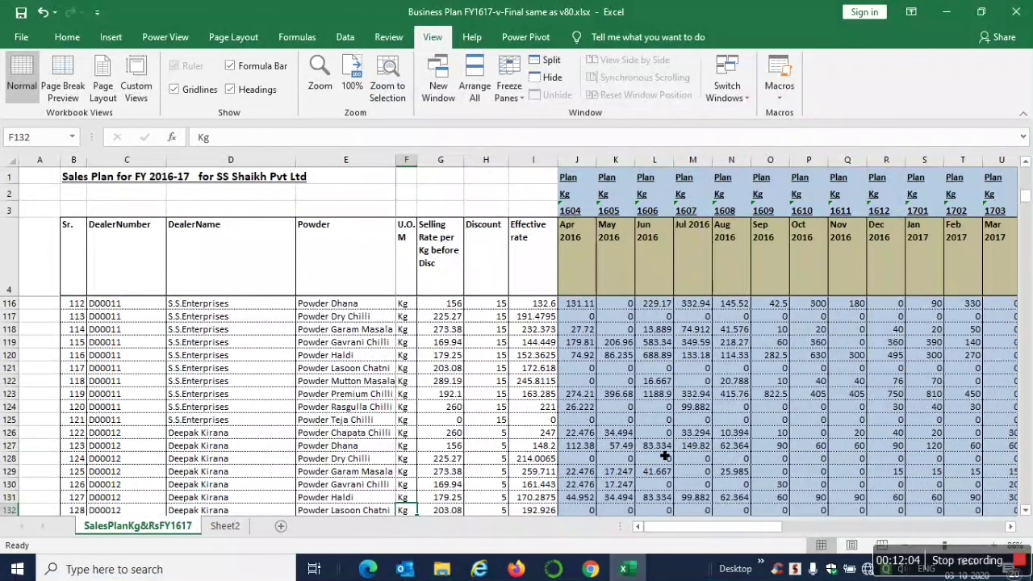
# Step: Return to the first data row and select the Powder column E as the last frozen column
pyautogui.hotkey('ctrl', 'Up')
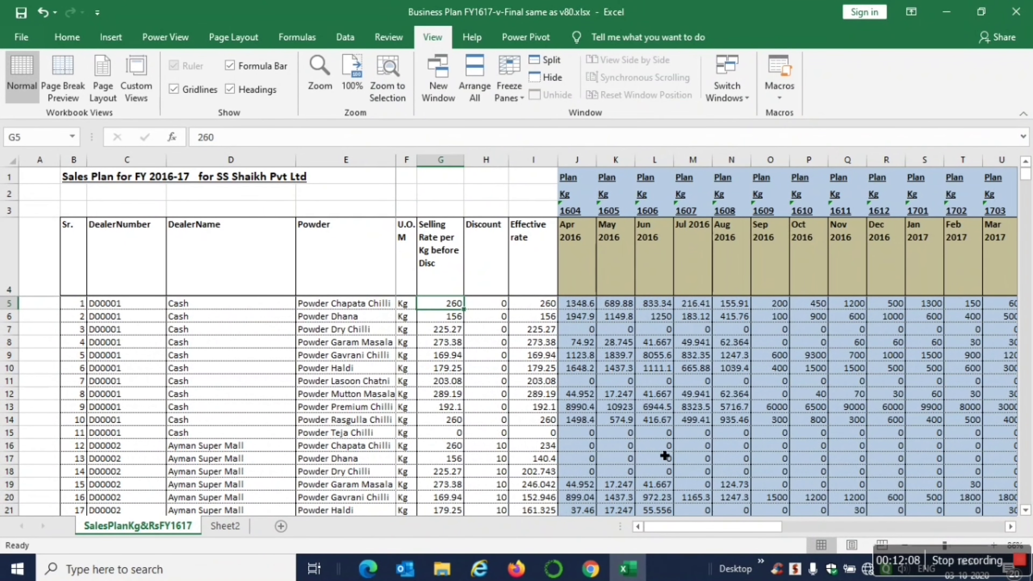
pyautogui.press('Right')
pyautogui.click(371, 161)
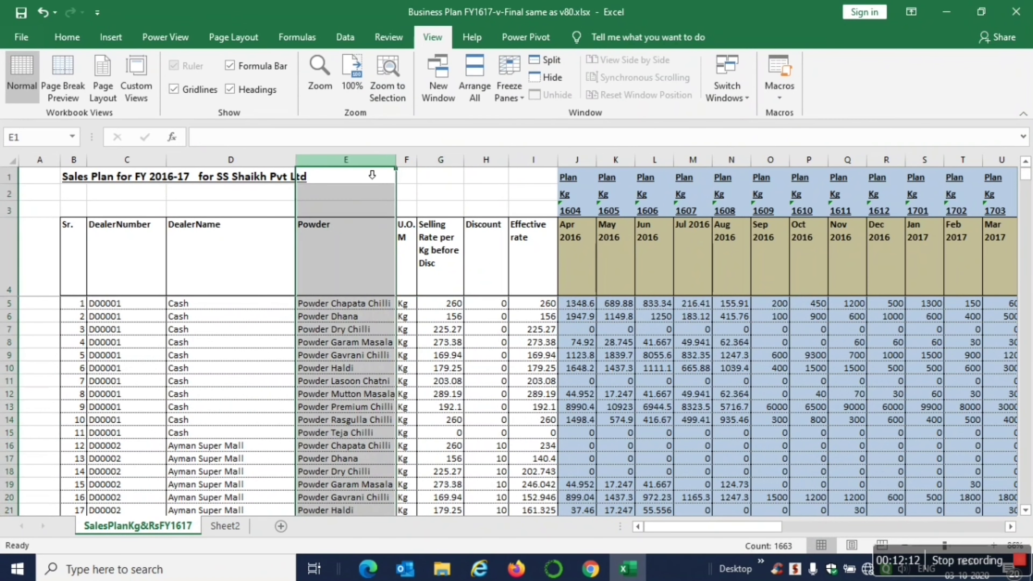
# Step: Move across row 5 from cell F5 to column BX to check whether frozen columns A to E stay visible
pyautogui.click(417, 310)
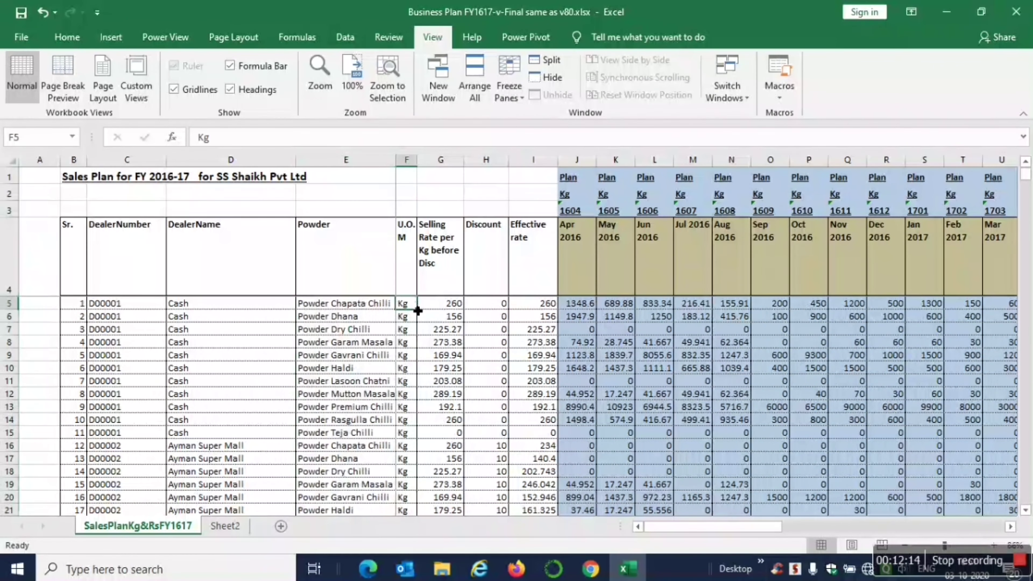
pyautogui.press('Right')
pyautogui.press('Right')
pyautogui.press('Right')
pyautogui.press('Right')
pyautogui.press('Right')
pyautogui.press('Right')
pyautogui.press('Right')
pyautogui.press('Right')
pyautogui.press('Right')
pyautogui.press('Right')
pyautogui.press('Right')
pyautogui.press('Right')
pyautogui.press('Right')
pyautogui.press('Right')
pyautogui.press('Right')
pyautogui.press('Right')
pyautogui.press('Right')
pyautogui.press('Right')
pyautogui.press('Right')
pyautogui.press('Right')
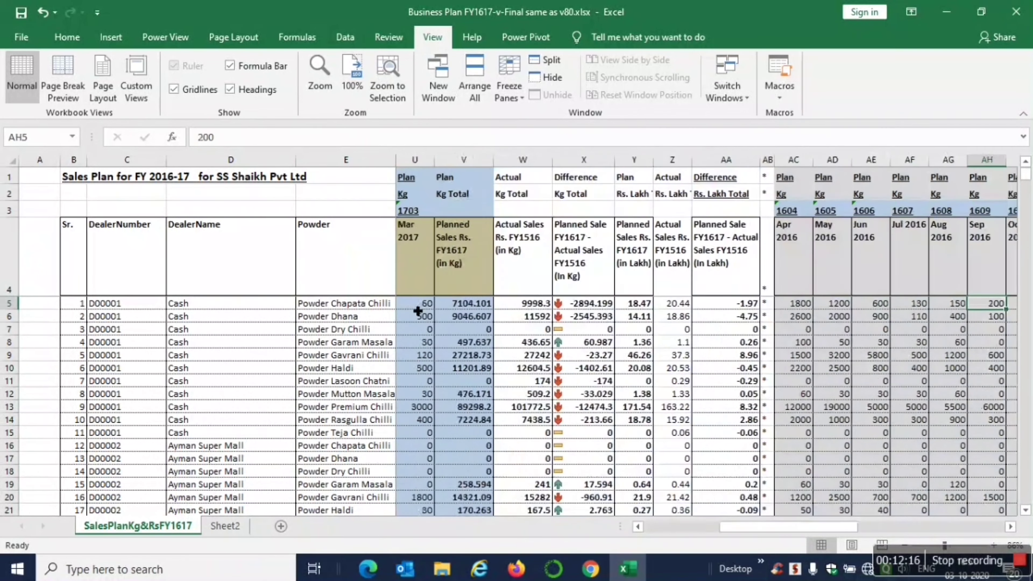
pyautogui.press('Right')
pyautogui.press('Right')
pyautogui.press('Right')
pyautogui.press('Right')
pyautogui.press('Right')
pyautogui.press('Right')
pyautogui.press('Right')
pyautogui.press('Right')
pyautogui.press('Right')
pyautogui.press('Right')
pyautogui.press('Right')
pyautogui.press('Right')
pyautogui.press('Right')
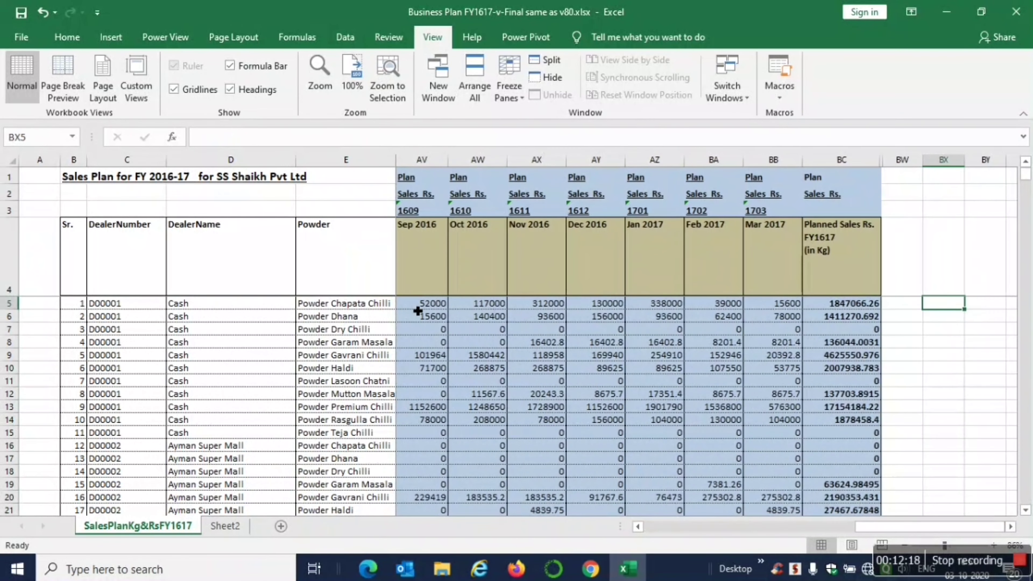
# Step: Go back to the Sep 2016 sales column and jump to the last data rows to check heading rows 1 to 4
pyautogui.press('Left')
pyautogui.press('Left')
pyautogui.press('Left')
pyautogui.press('Left')
pyautogui.press('Left')
pyautogui.press('Left')
pyautogui.press('Left')
pyautogui.press('Left')
pyautogui.press('Left')
pyautogui.press('Left')
pyautogui.press('Left')
pyautogui.press('Left')
pyautogui.press('Left')
pyautogui.press('Left')
pyautogui.press('Left')
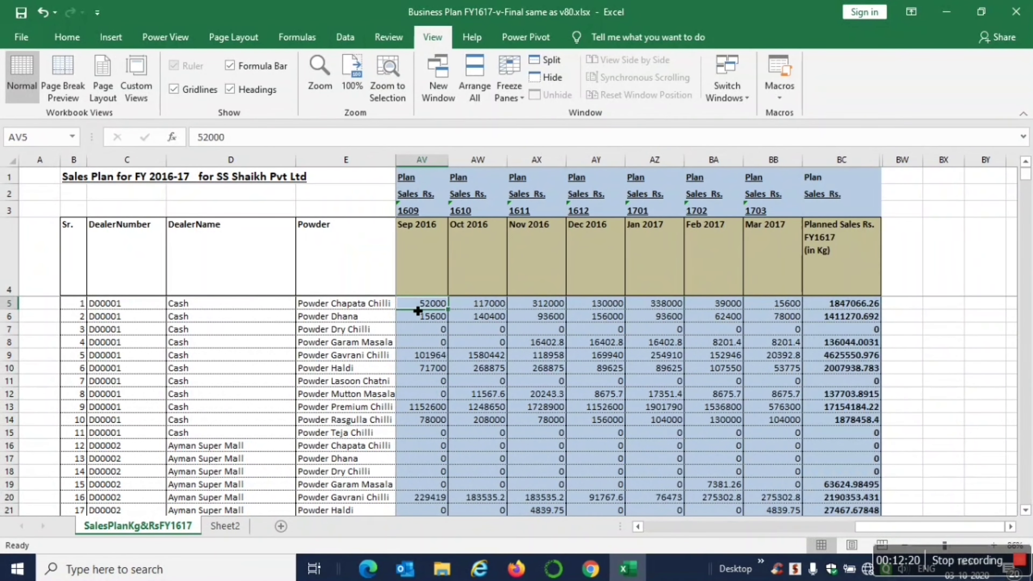
pyautogui.hotkey('ctrl', 'Down')
pyautogui.press('Up')
pyautogui.press('Up')
pyautogui.press('Up')
pyautogui.press('Up')
pyautogui.press('Up')
pyautogui.press('Up')
pyautogui.press('Up')
pyautogui.press('Up')
pyautogui.press('Up')
pyautogui.press('Up')
pyautogui.press('Up')
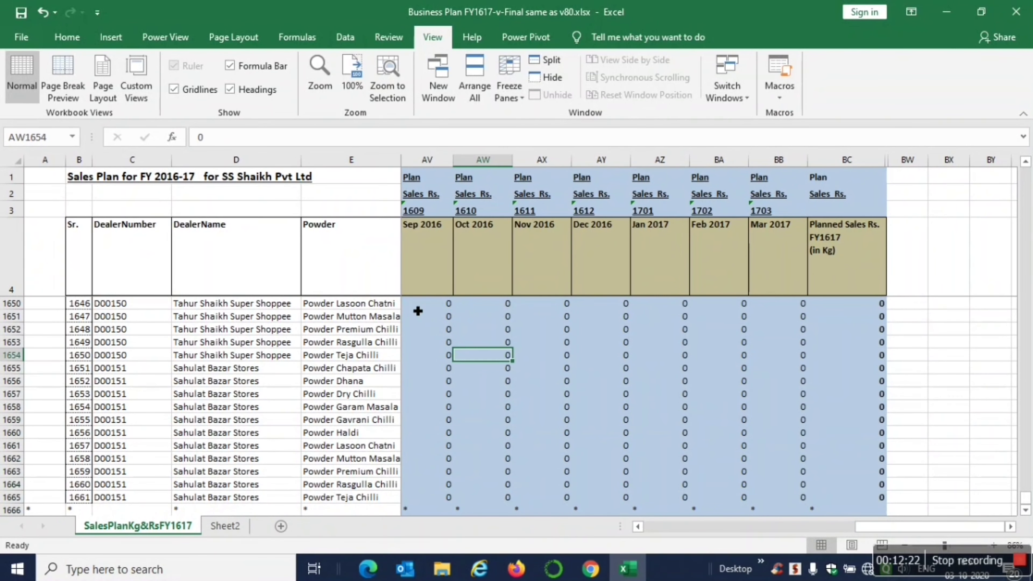
# Step: Enter 86 in cell AX1657 under Nov 2016 and select its whole row to trace the matching dealer and powder
pyautogui.press('Right')
pyautogui.press('Right')
pyautogui.press('Right')
pyautogui.press('Down')
pyautogui.press('Down')
pyautogui.press('Down')
pyautogui.press('Down')
pyautogui.press('Up')
pyautogui.press('Left')
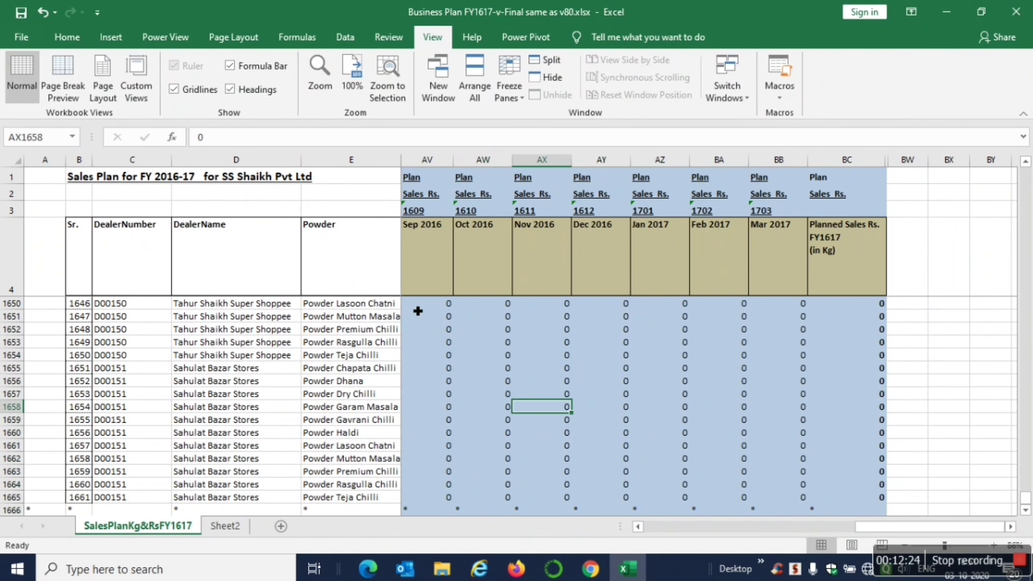
pyautogui.press('Left')
pyautogui.press('Right')
pyautogui.write('86')
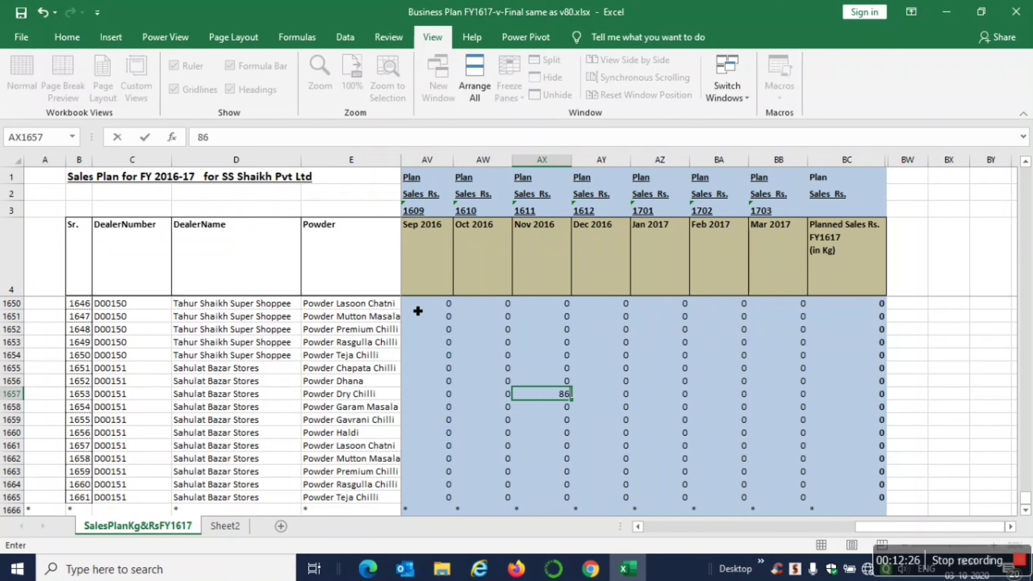
pyautogui.press('Return')
pyautogui.press('Up')
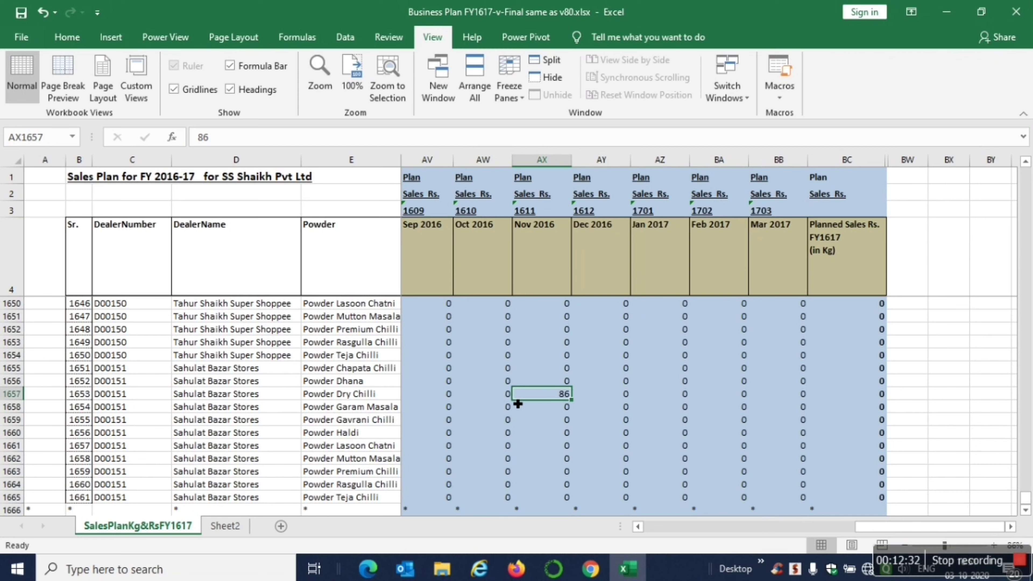
pyautogui.hotkey('shift', 'space')
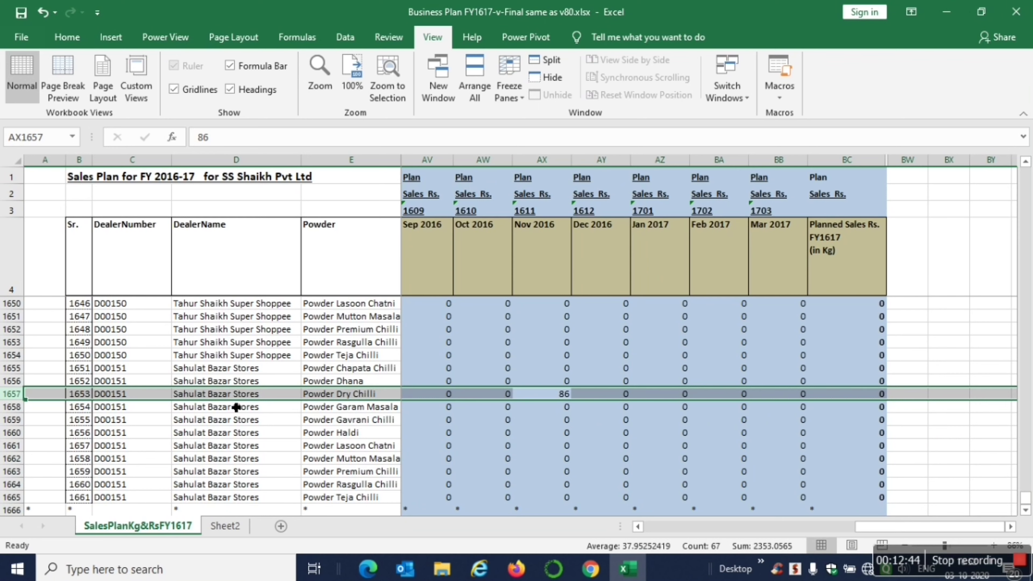
pyautogui.press('Left')
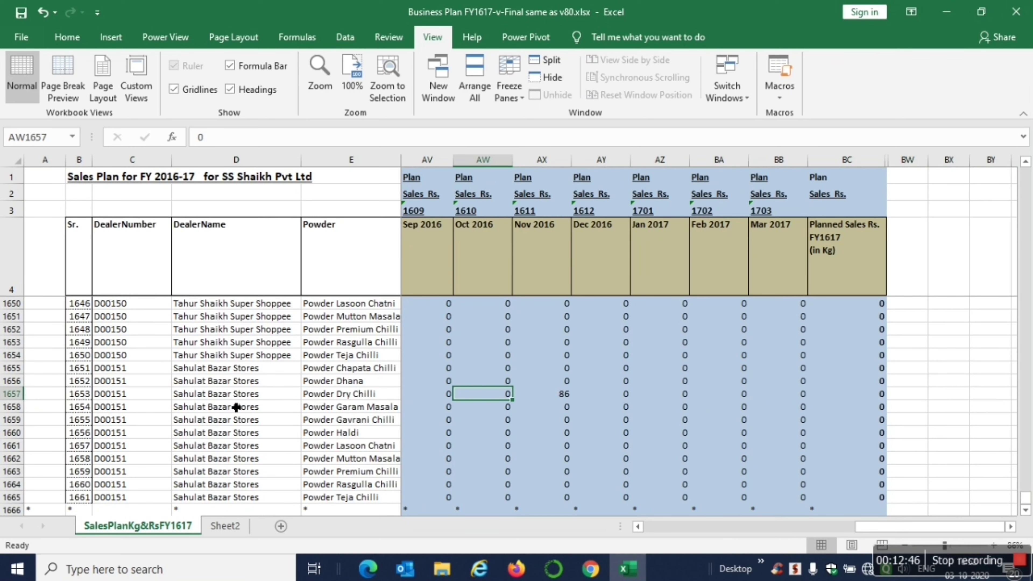
# Step: Return to the first data row and look along the monthly sales columns, ending at cell AV5
pyautogui.hotkey('ctrl', 'Up')
pyautogui.press('Down')
pyautogui.press('Down')
pyautogui.press('Down')
pyautogui.press('Down')
pyautogui.press('Right')
pyautogui.press('Right')
pyautogui.press('Right')
pyautogui.press('Right')
pyautogui.press('Right')
pyautogui.press('Right')
pyautogui.press('Right')
pyautogui.press('Left')
pyautogui.press('Left')
pyautogui.press('Left')
pyautogui.press('Left')
pyautogui.press('Left')
pyautogui.press('Left')
pyautogui.press('Left')
pyautogui.press('Left')
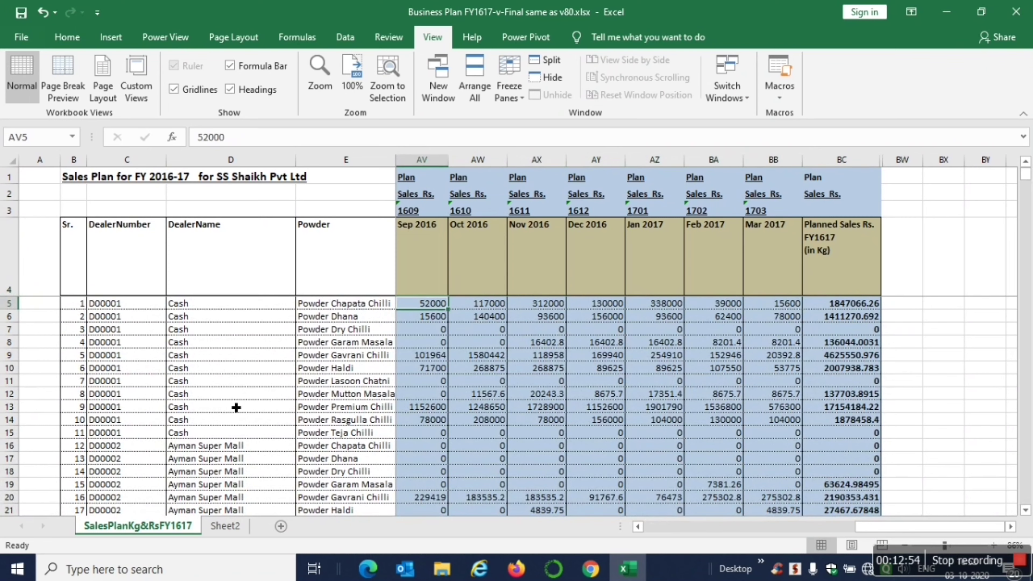
# Step: Examine the freeze boundary by selecting the Powder column E and the adjacent Sep 2016 column AV, ending at cell AV6
pyautogui.click(354, 158)
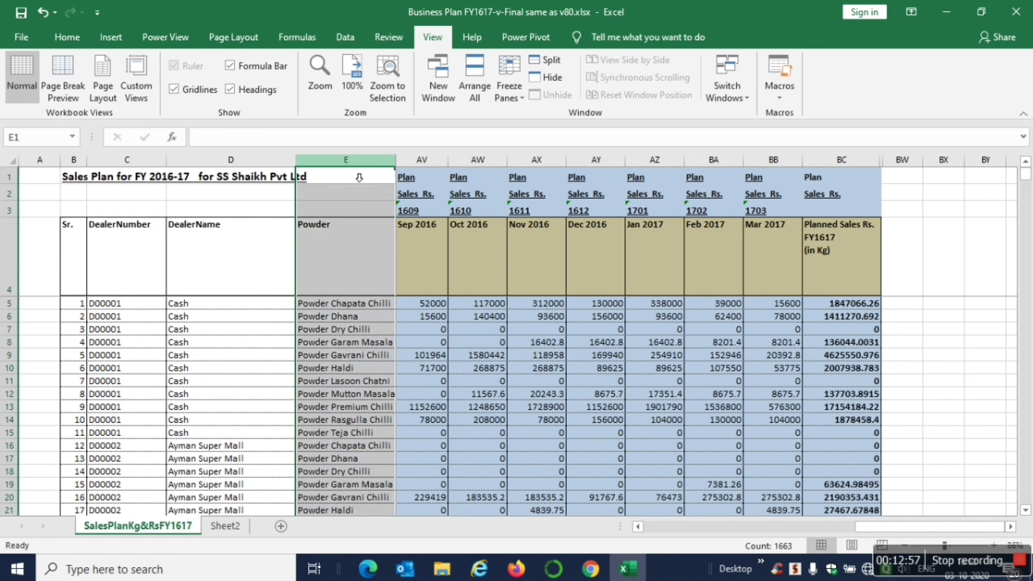
pyautogui.click(433, 160)
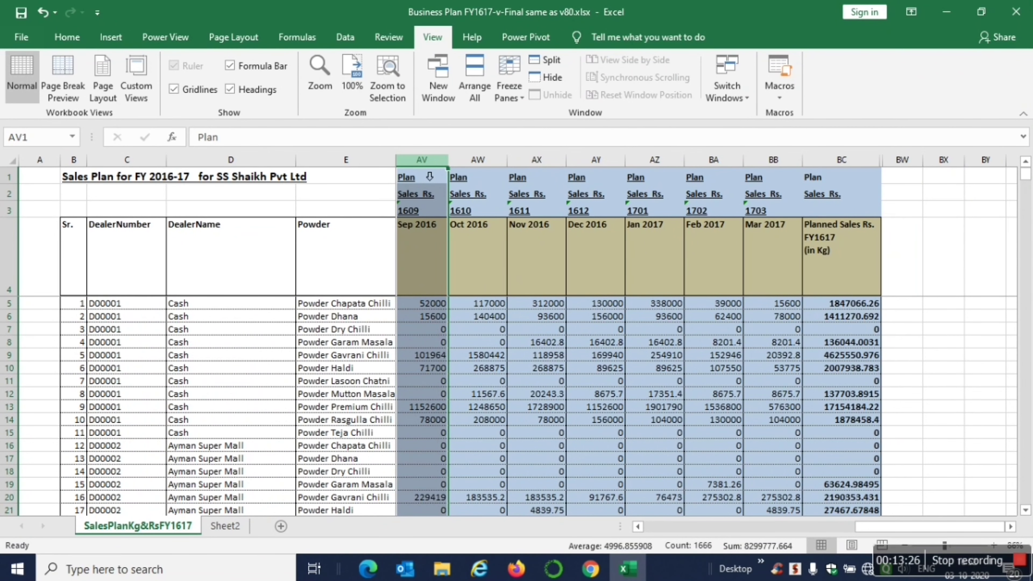
pyautogui.press('Down')
pyautogui.press('Down')
pyautogui.press('Down')
pyautogui.press('Down')
pyautogui.press('Down')
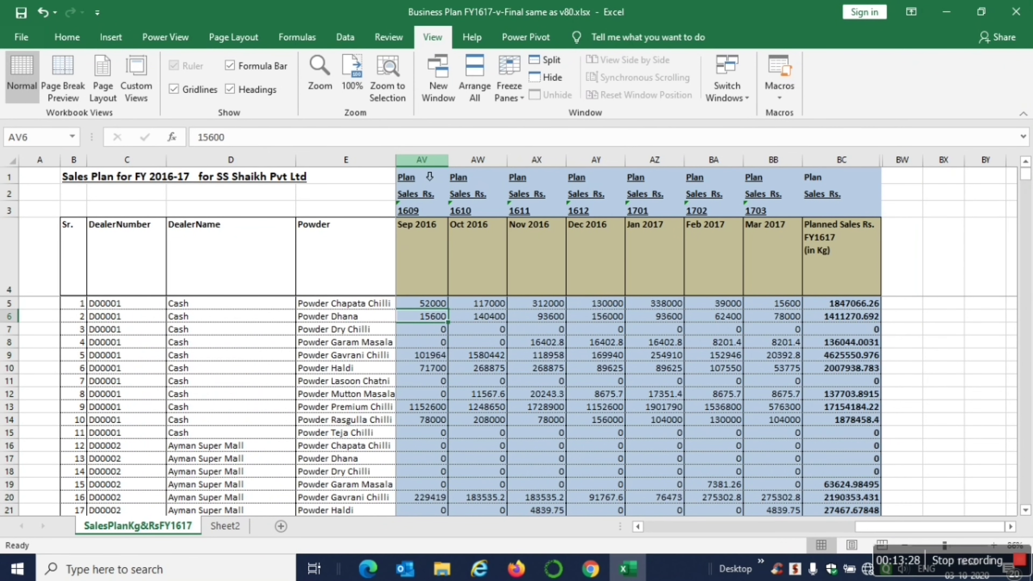
# Step: Move back along row 6 from column AV to the DealerName column D to check the hidden columns between E and AV
pyautogui.press('Left')
pyautogui.press('Left')
pyautogui.press('Left')
pyautogui.press('Left')
pyautogui.press('Left')
pyautogui.press('Left')
pyautogui.press('Left')
pyautogui.press('Left')
pyautogui.press('Left')
pyautogui.press('Left')
pyautogui.press('Left')
pyautogui.press('Left')
pyautogui.press('Left')
pyautogui.press('Left')
pyautogui.press('Left')
pyautogui.press('Left')
pyautogui.press('Left')
pyautogui.press('Left')
pyautogui.press('Left')
pyautogui.press('Left')
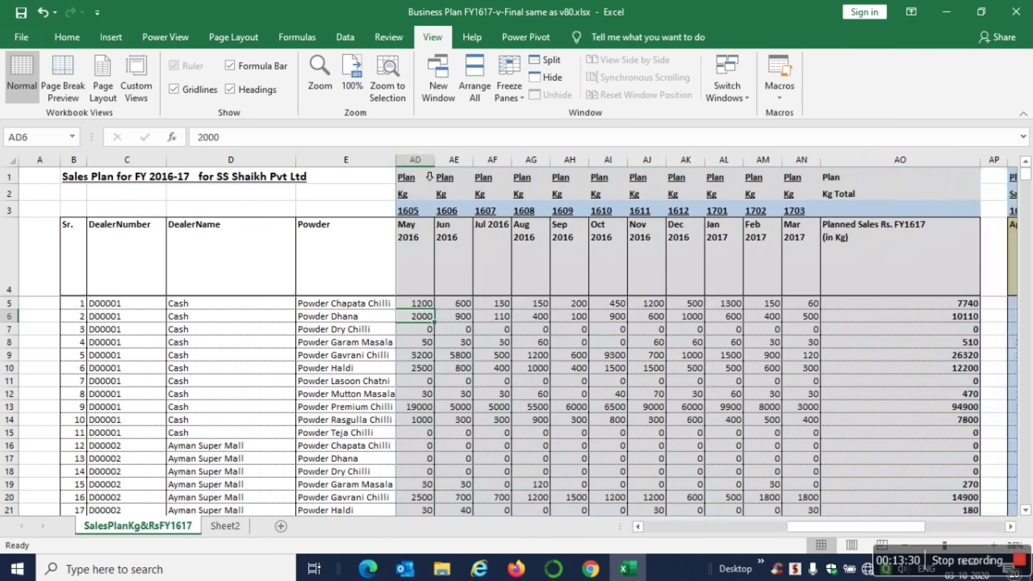
pyautogui.press('Left')
pyautogui.press('Left')
pyautogui.press('Left')
pyautogui.press('Left')
pyautogui.press('Left')
pyautogui.press('Left')
pyautogui.press('Left')
pyautogui.press('Left')
pyautogui.press('Left')
pyautogui.press('Left')
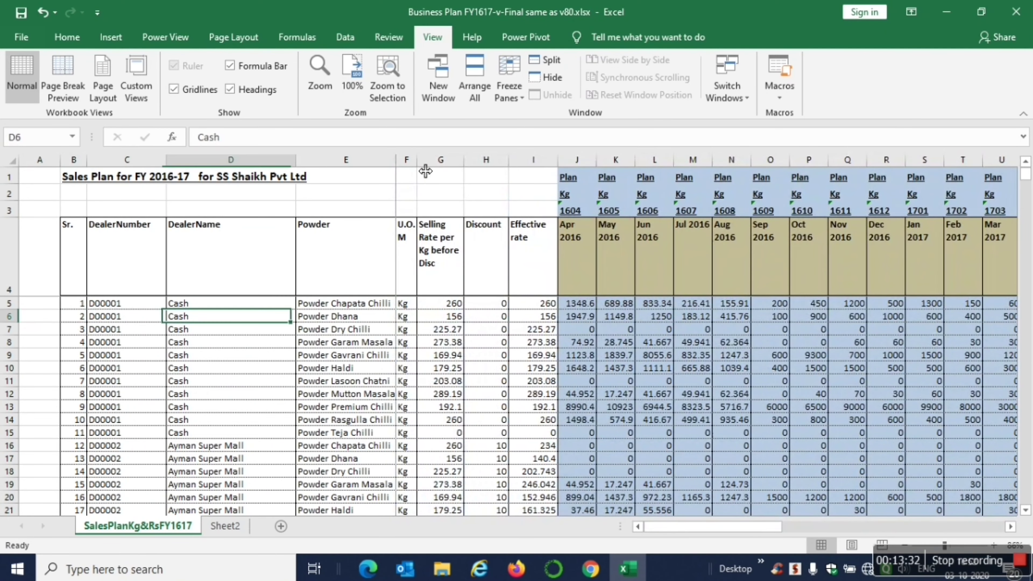
# Step: Look along row 6 from the DealerName column D to the Sep 2016 sales column AV with the frozen columns in place
pyautogui.press('Right')
pyautogui.press('Right')
pyautogui.press('Right')
pyautogui.press('Right')
pyautogui.press('Right')
pyautogui.press('Right')
pyautogui.press('Right')
pyautogui.press('Right')
pyautogui.press('Right')
pyautogui.press('Right')
pyautogui.press('Right')
pyautogui.press('Right')
pyautogui.press('Right')
pyautogui.press('Right')
pyautogui.press('Right')
pyautogui.press('Right')
pyautogui.press('Right')
pyautogui.press('Right')
pyautogui.press('Right')
pyautogui.press('Right')
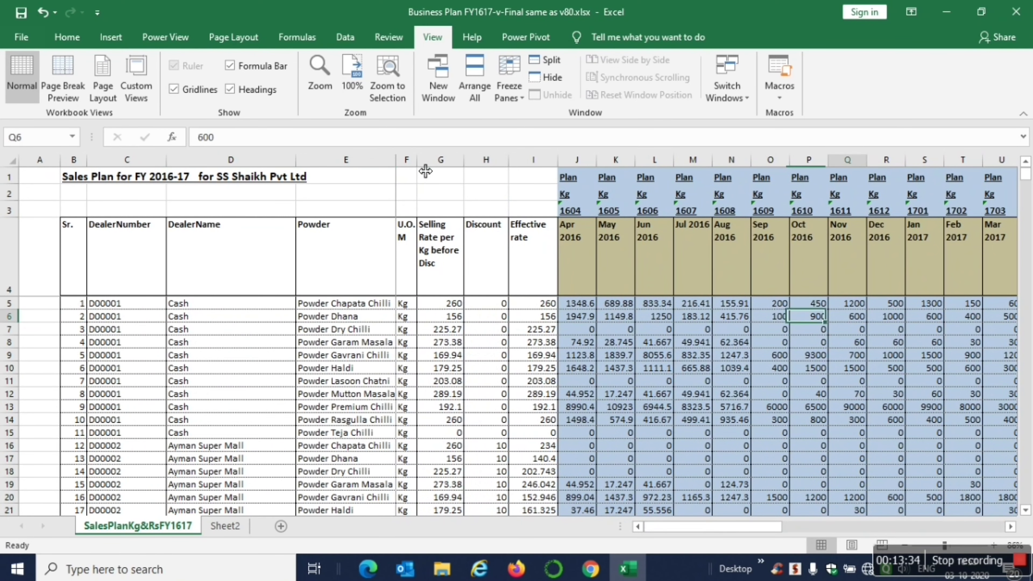
pyautogui.press('Right')
pyautogui.press('Right')
pyautogui.press('Right')
pyautogui.press('Right')
pyautogui.press('Right')
pyautogui.press('Right')
pyautogui.press('Right')
pyautogui.press('Right')
pyautogui.press('Right')
pyautogui.press('Right')
pyautogui.press('Right')
pyautogui.press('Right')
pyautogui.press('Right')
pyautogui.press('Right')
pyautogui.press('Right')
pyautogui.press('Right')
pyautogui.press('Right')
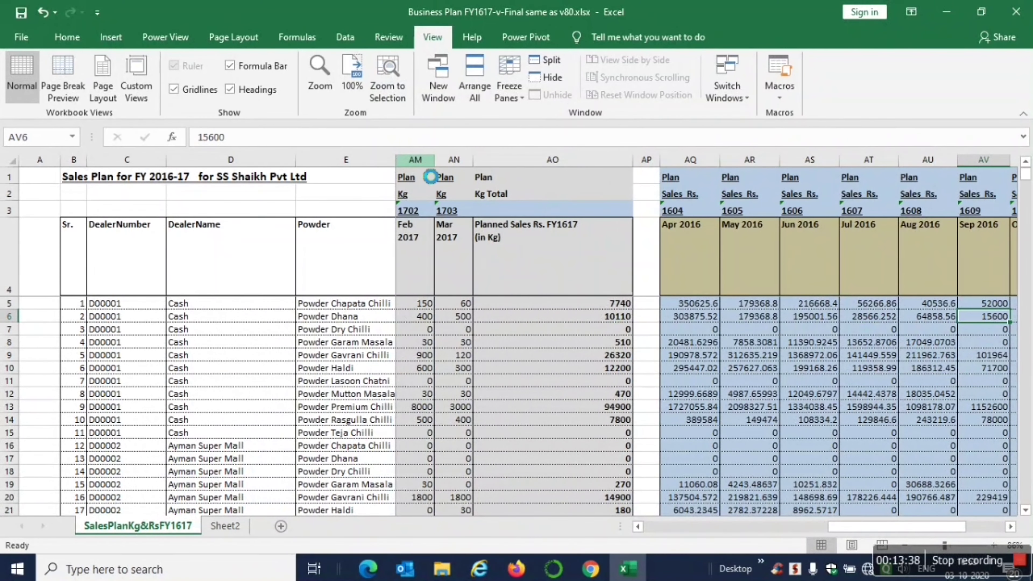
# Step: Open the print preview of the sales plan sheet and set the page to Landscape Orientation
pyautogui.hotkey('ctrl', 'p')
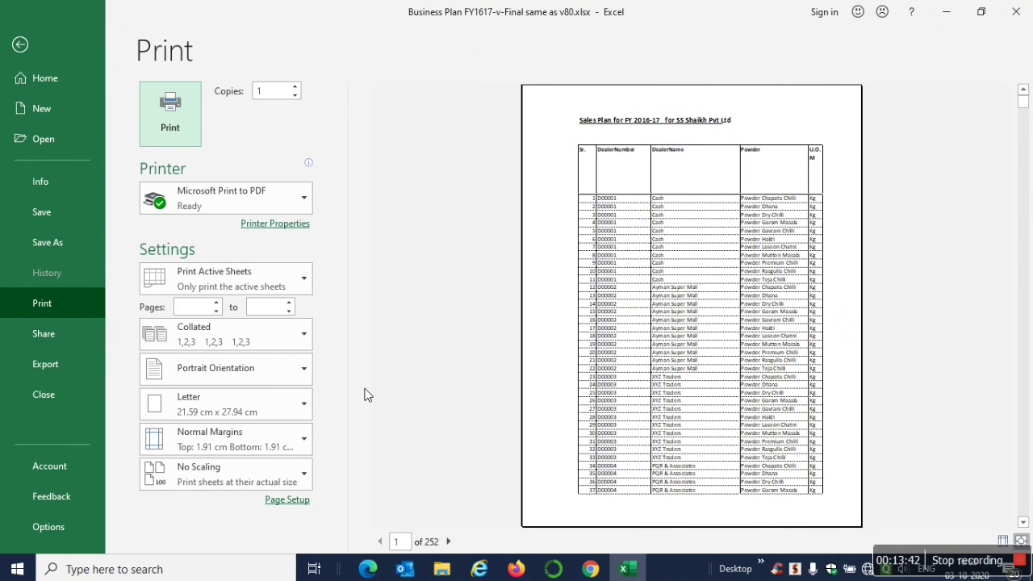
pyautogui.click(303, 381)
pyautogui.click(230, 439)
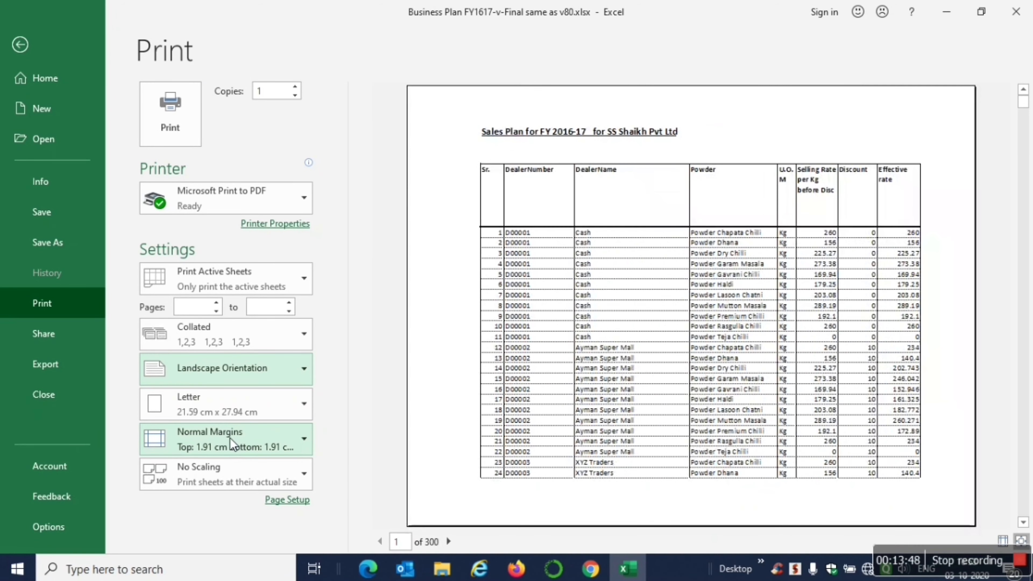
# Step: Examine the following pages of the print preview for the heading rows and dealer columns, and return to the sheet
pyautogui.click(448, 542)
pyautogui.click(448, 541)
pyautogui.click(448, 541)
pyautogui.click(448, 542)
pyautogui.click(448, 542)
pyautogui.click(448, 542)
pyautogui.press('Escape')
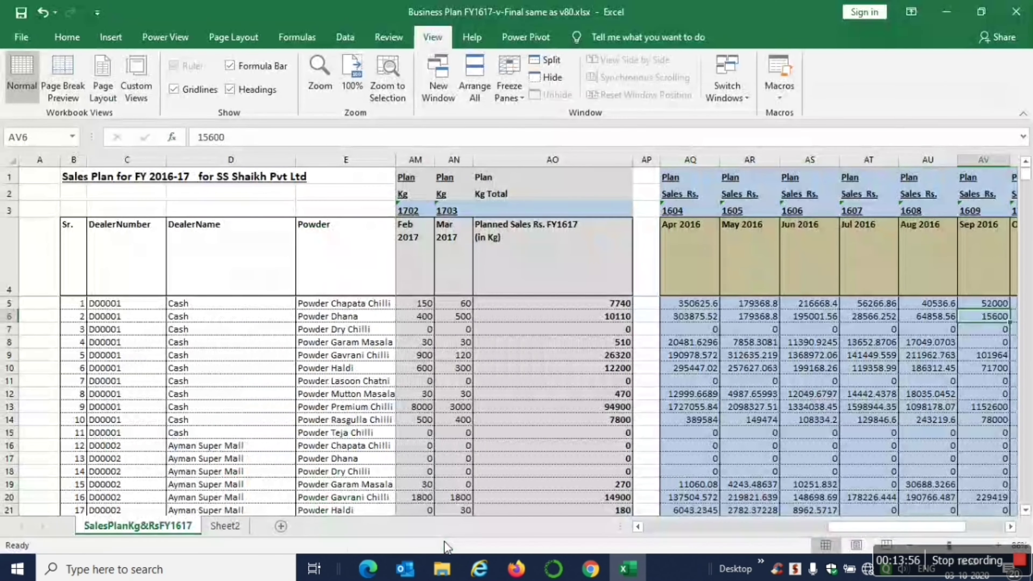
# Step: Go back along row 6 from column AV to the first columns, ending at the U.O.M cell F6 beside the freeze boundary
pyautogui.press('Left')
pyautogui.press('Left')
pyautogui.press('Left')
pyautogui.press('Left')
pyautogui.press('Left')
pyautogui.press('Left')
pyautogui.press('Left')
pyautogui.press('Left')
pyautogui.press('Left')
pyautogui.press('Left')
pyautogui.press('Left')
pyautogui.press('Left')
pyautogui.press('Left')
pyautogui.press('Left')
pyautogui.press('Left')
pyautogui.press('Left')
pyautogui.press('Left')
pyautogui.press('Left')
pyautogui.press('Left')
pyautogui.press('Left')
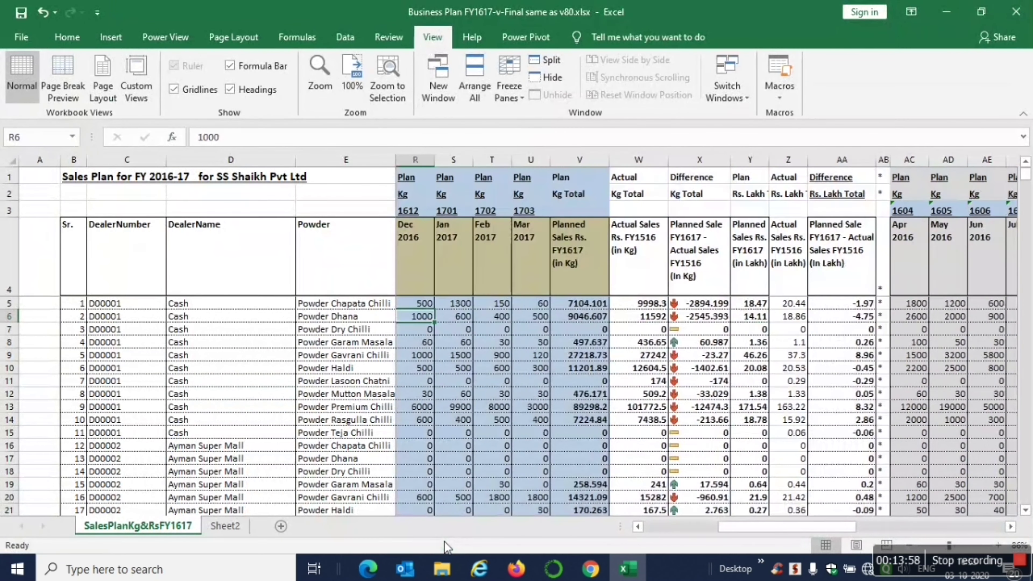
pyautogui.press('Right')
pyautogui.press('Right')
pyautogui.press('Right')
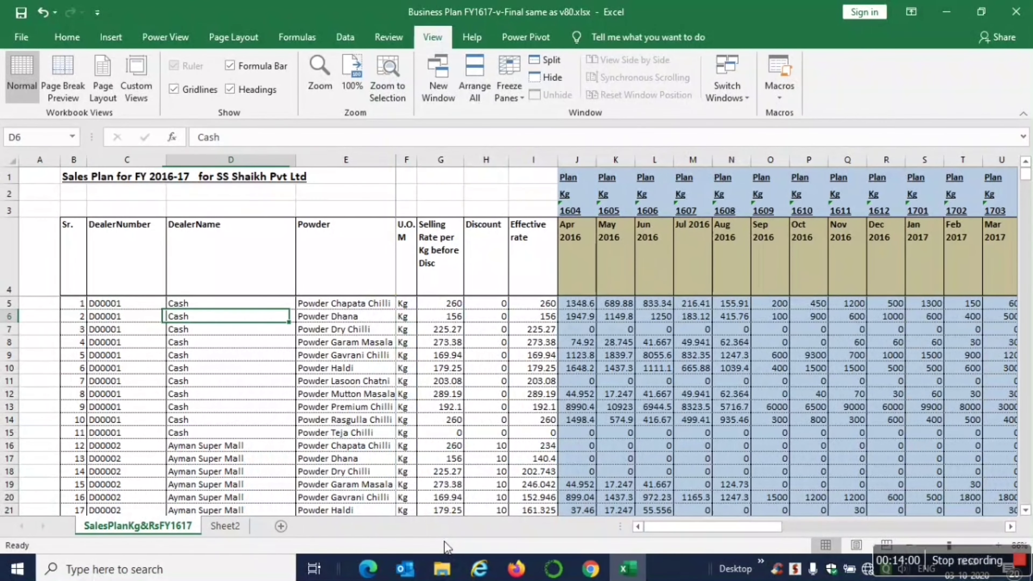
pyautogui.press('Right')
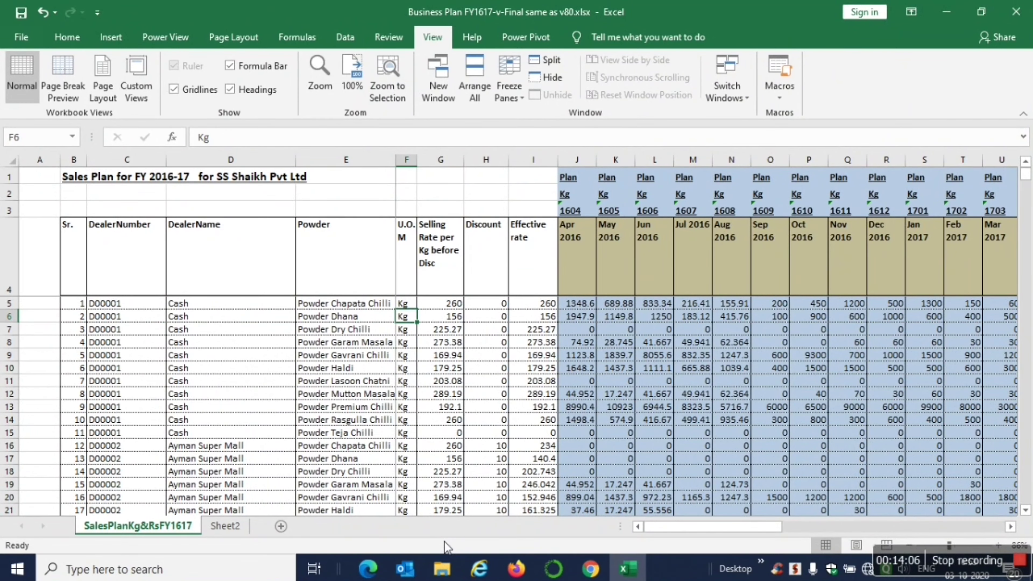
# Step: From the Powder heading in E4, jump to the end of the data and continue down to cell E1678 to check the frozen heading rows
pyautogui.press('Up')
pyautogui.press('Left')
pyautogui.press('Up')
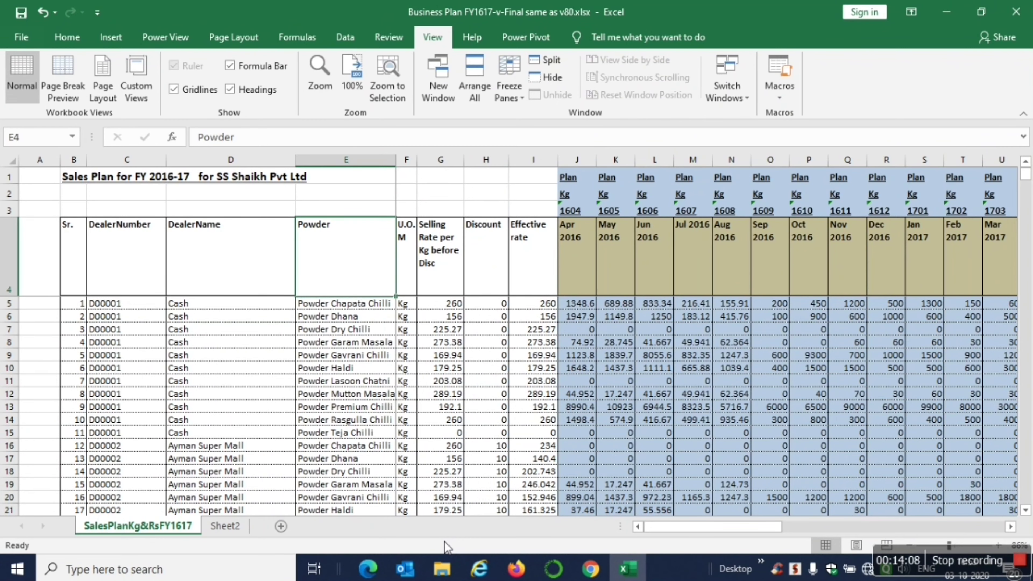
pyautogui.hotkey('ctrl', 'Down')
pyautogui.press('Down')
pyautogui.press('Down')
pyautogui.press('Down')
pyautogui.press('Down')
pyautogui.press('Down')
pyautogui.press('Down')
pyautogui.press('Down')
pyautogui.press('Down')
pyautogui.press('Down')
pyautogui.press('Down')
pyautogui.press('Down')
pyautogui.press('Down')
pyautogui.press('Down')
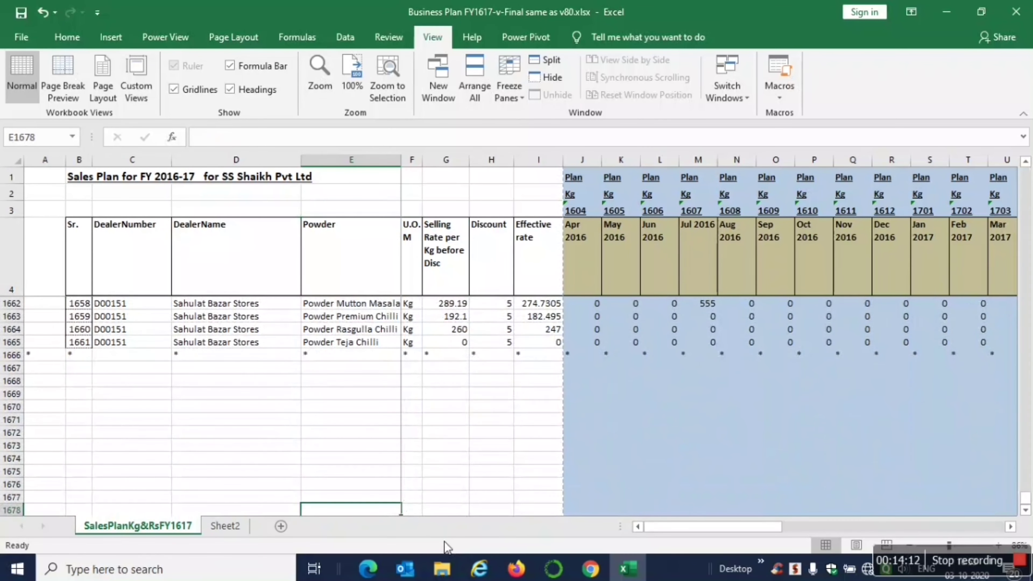